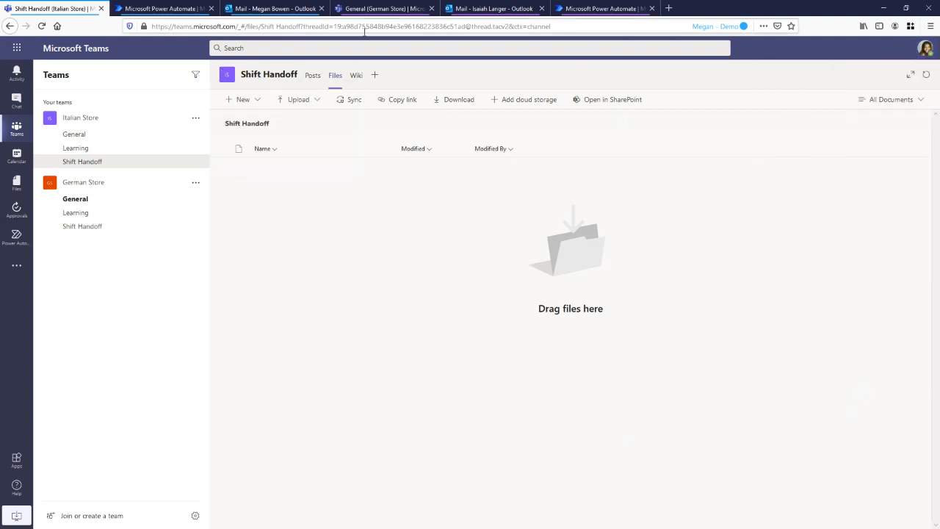
Switch to Power Automate, open the list of your own cloud flows and dismiss the notice about new flow names
{"action": "left_click", "coordinate": [468, 10]}
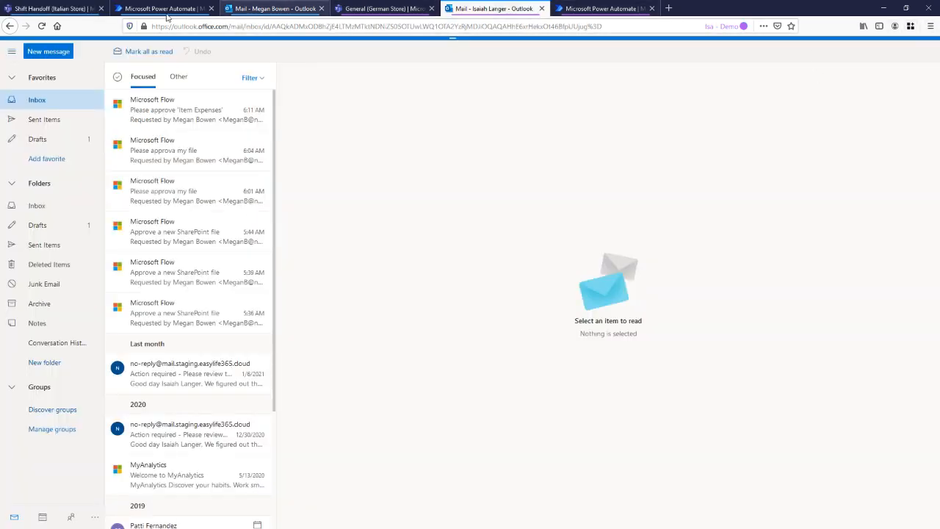
{"action": "left_click", "coordinate": [73, 16]}
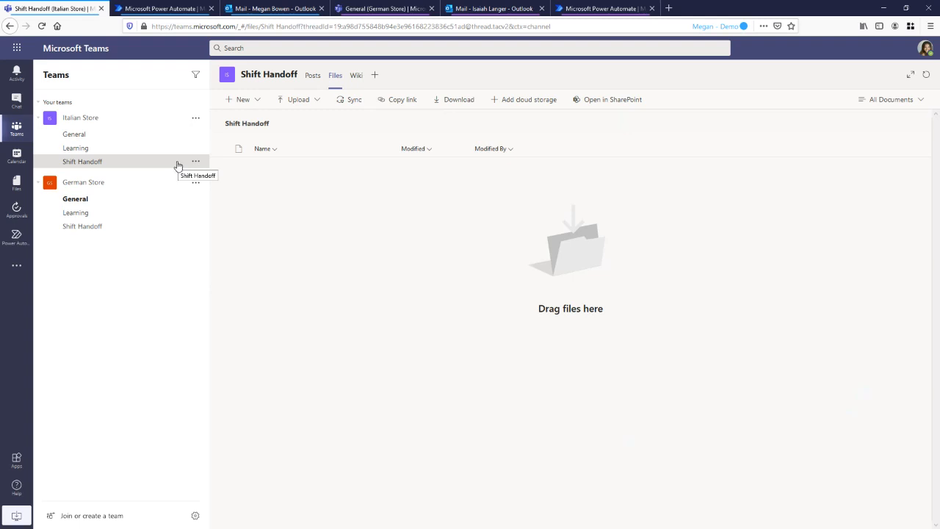
{"action": "left_click", "coordinate": [147, 9]}
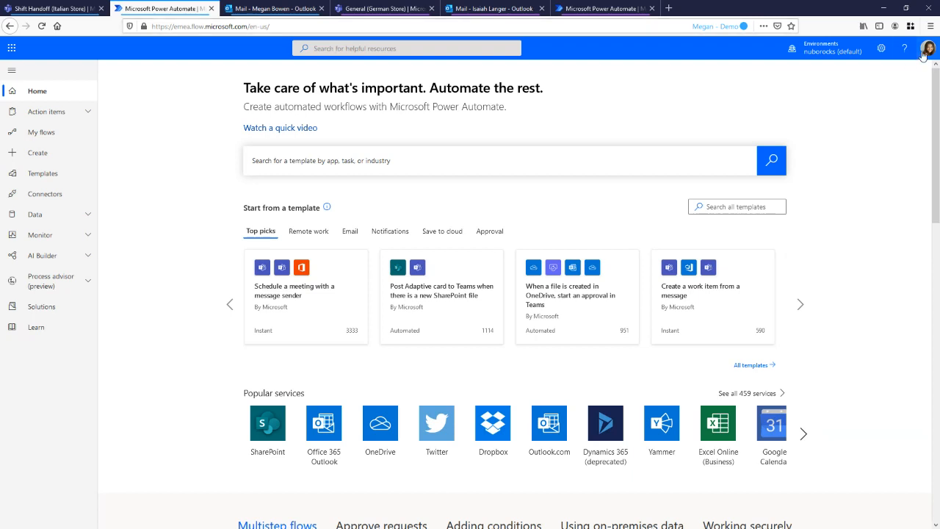
{"action": "left_click", "coordinate": [49, 133]}
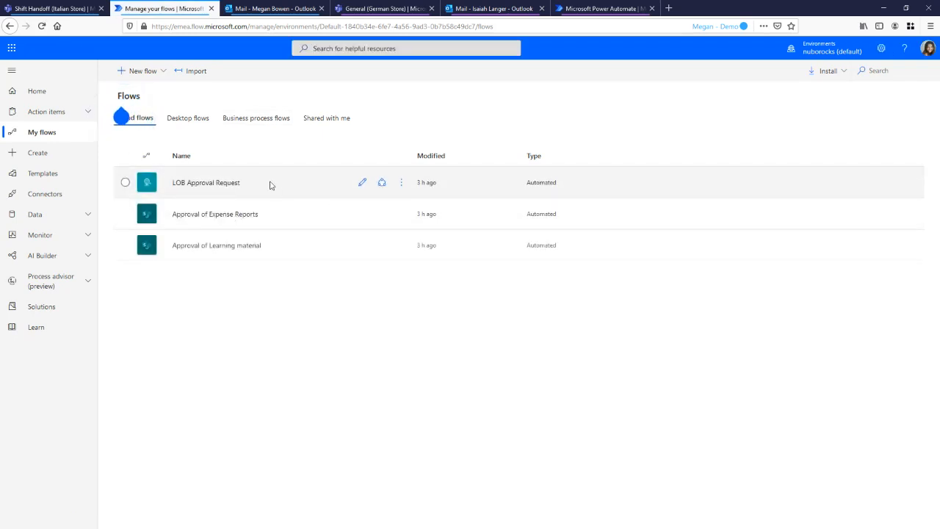
{"action": "left_click", "coordinate": [130, 103]}
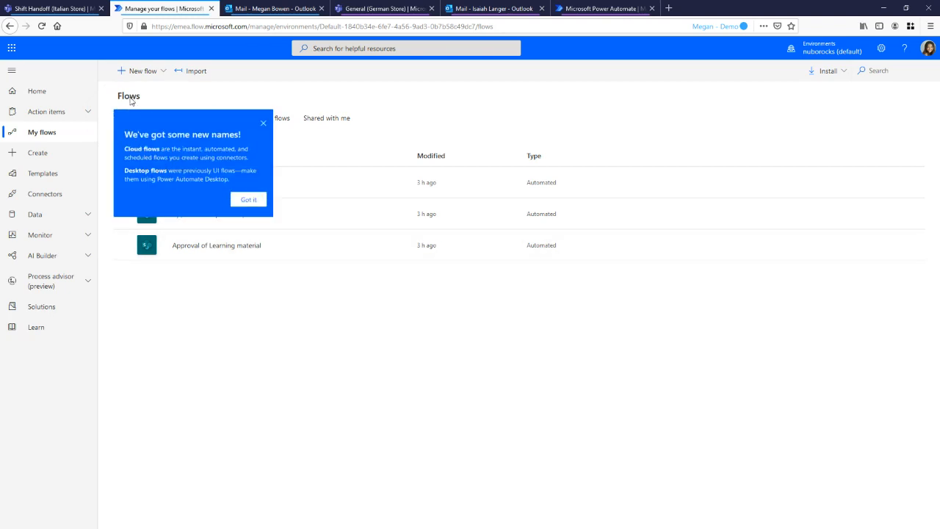
{"action": "left_click", "coordinate": [276, 124]}
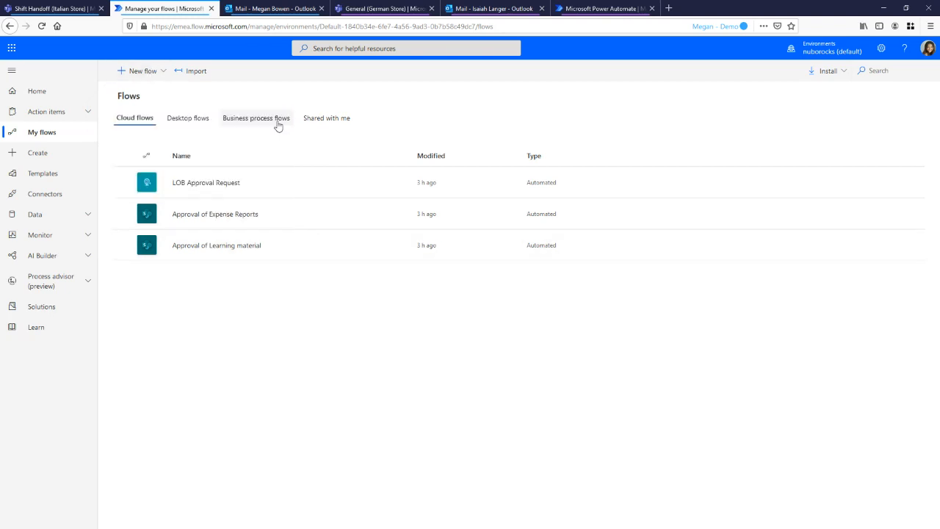
{"action": "left_click", "coordinate": [152, 76]}
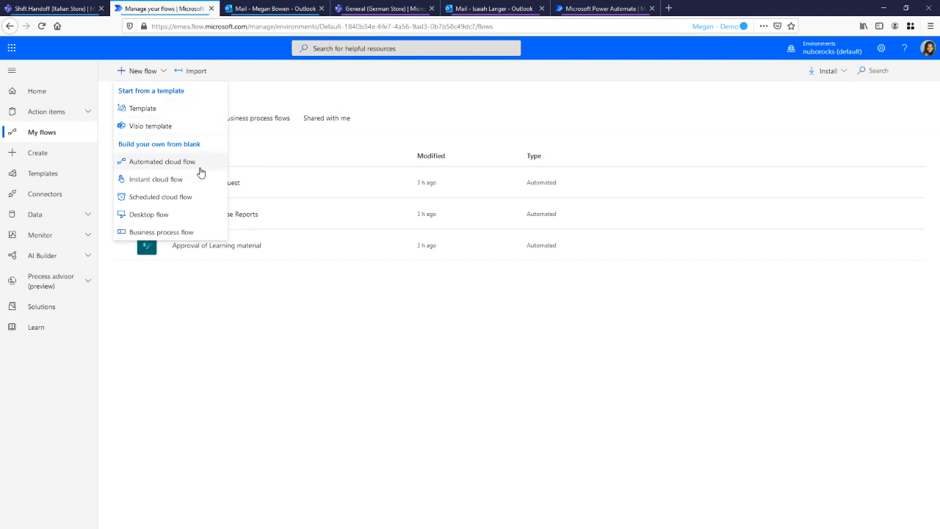
{"action": "left_click", "coordinate": [156, 179]}
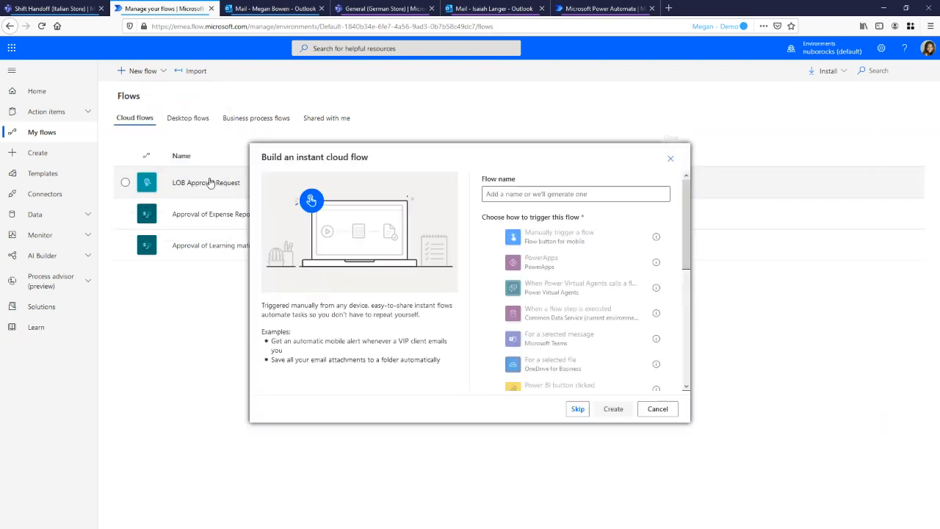
{"action": "left_click", "coordinate": [551, 194]}
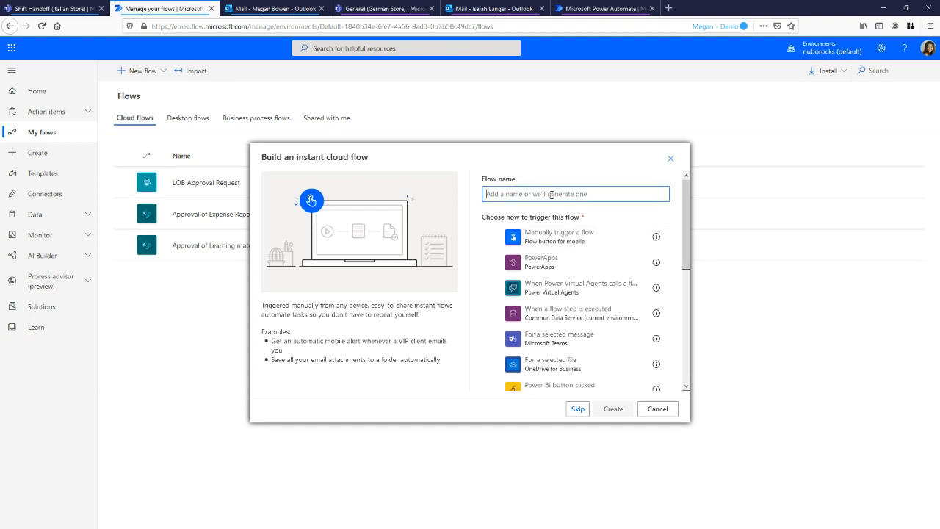
{"action": "type", "text": "S"}
{"action": "left_click", "coordinate": [670, 158]}
Create an unnamed automated cloud flow with the SharePoint trigger "When a file is created in a folder"
{"action": "left_click", "coordinate": [159, 71]}
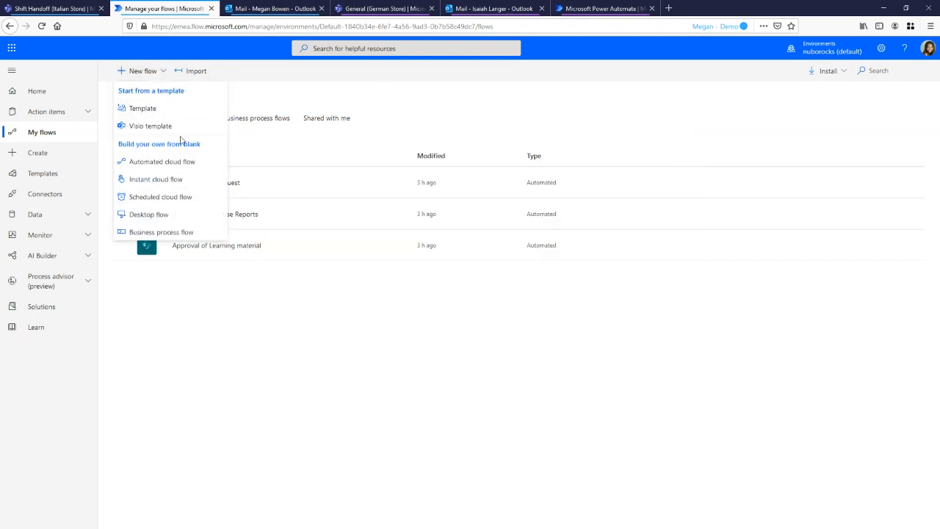
{"action": "left_click", "coordinate": [189, 162]}
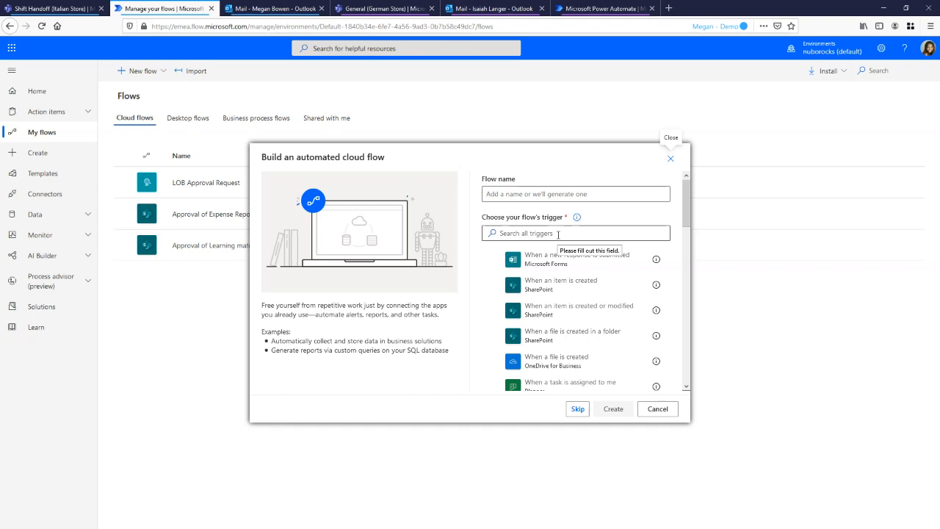
{"action": "left_click", "coordinate": [88, 8]}
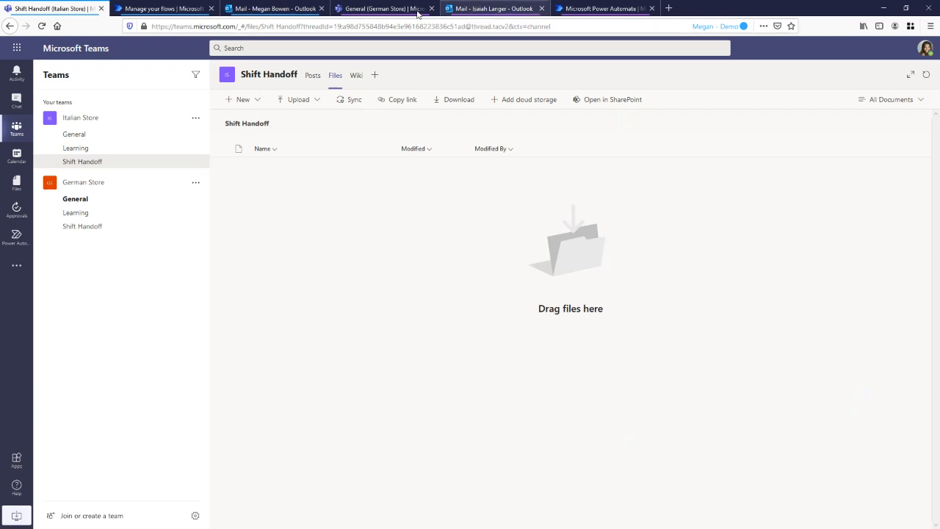
{"action": "left_click", "coordinate": [184, 18]}
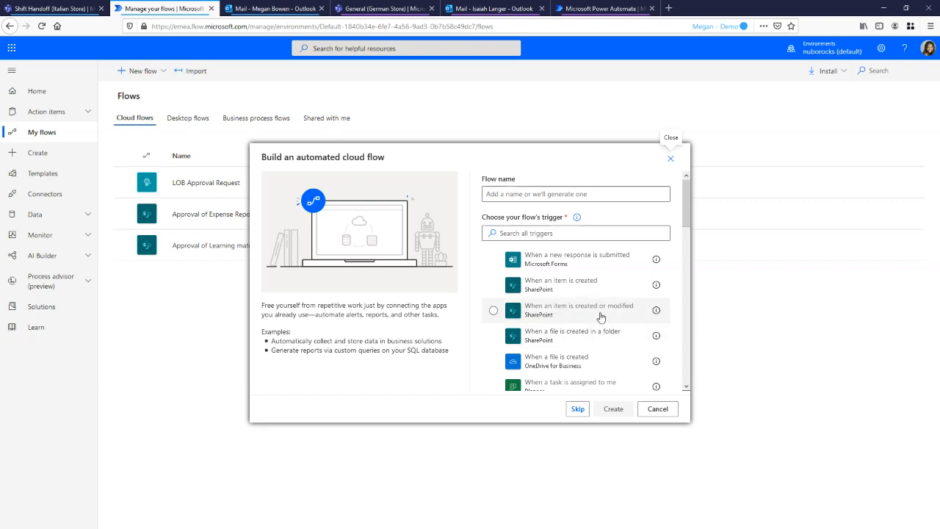
{"action": "left_click", "coordinate": [593, 335]}
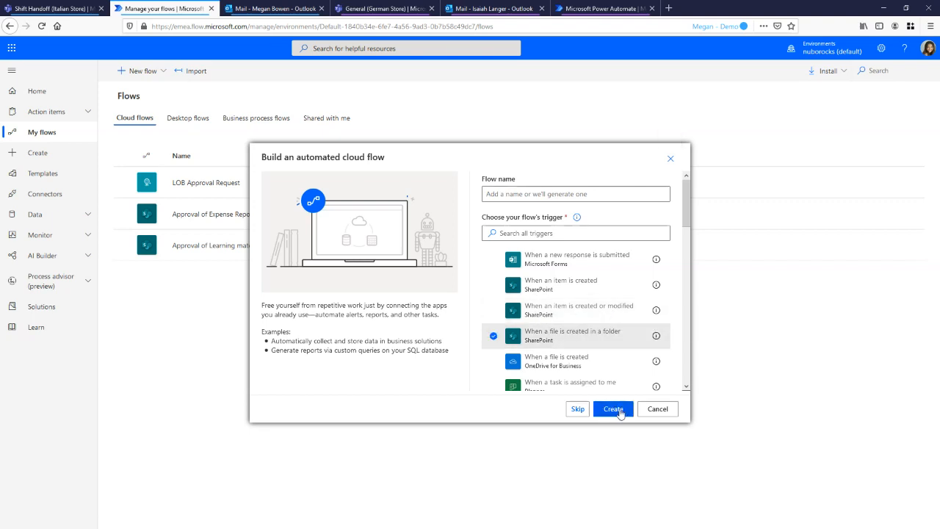
{"action": "left_click", "coordinate": [619, 410]}
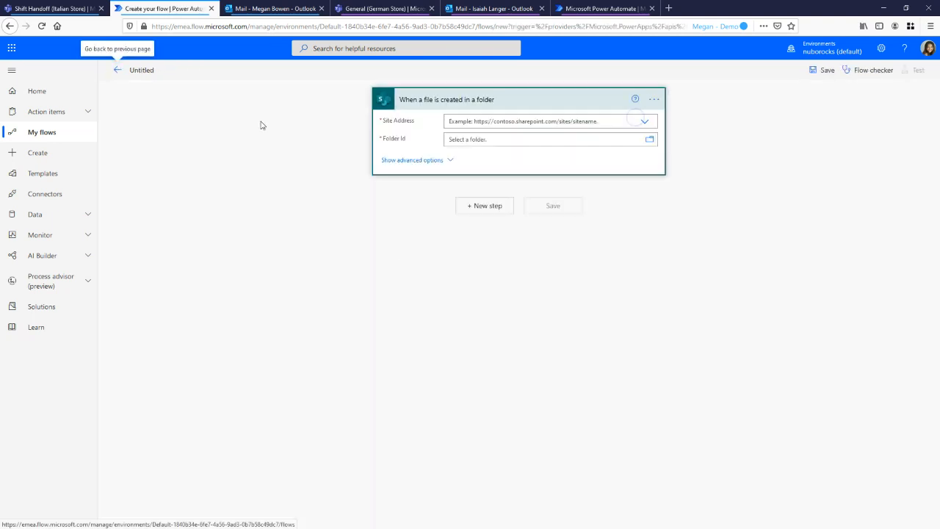
Set the trigger's site address to the Italian Store SharePoint site and dismiss the help tip
{"action": "left_click", "coordinate": [645, 122]}
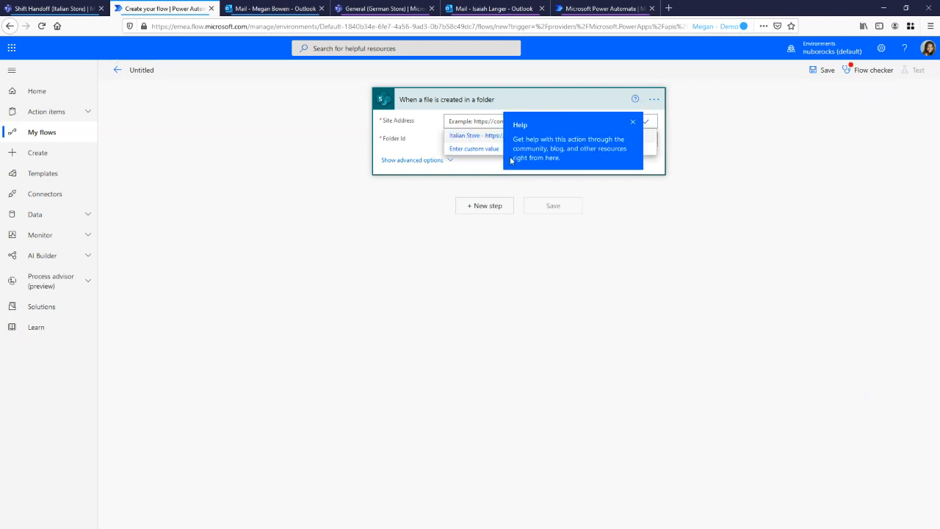
{"action": "left_click", "coordinate": [476, 136]}
{"action": "left_click", "coordinate": [630, 123]}
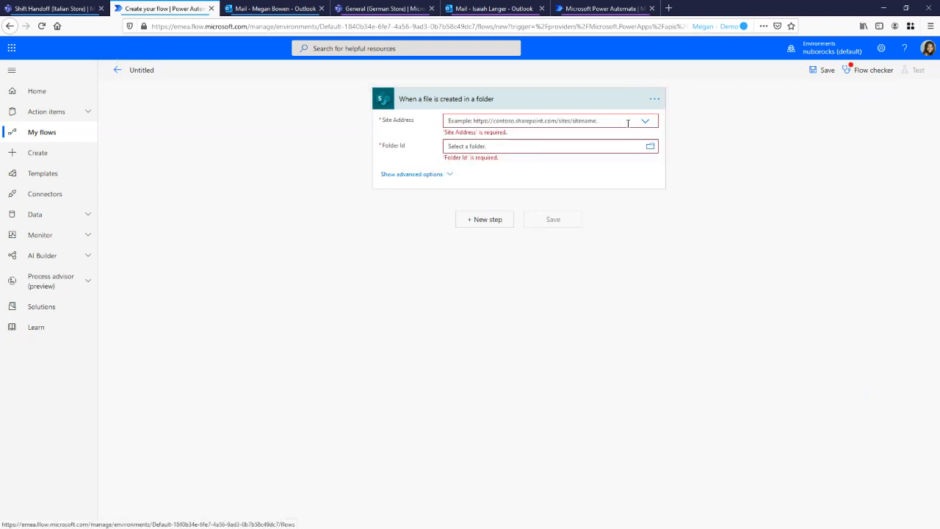
{"action": "left_click", "coordinate": [645, 124]}
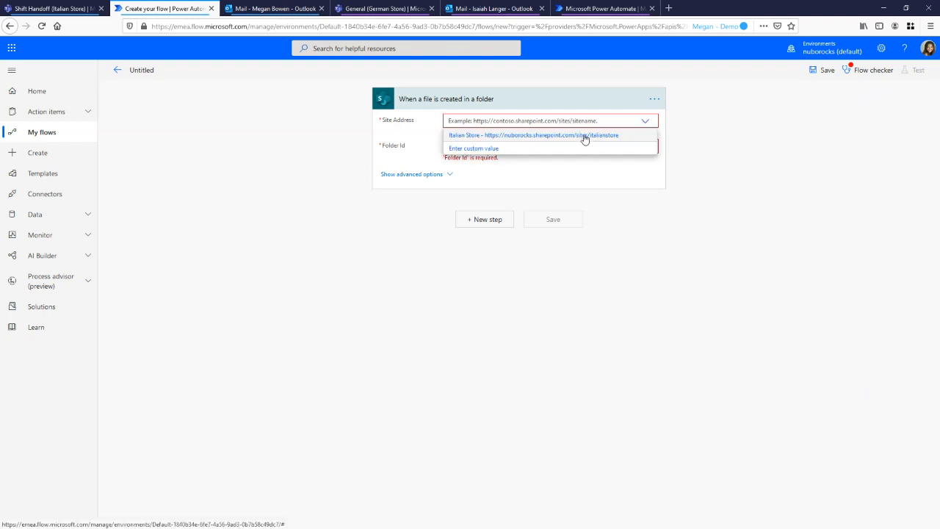
{"action": "left_click", "coordinate": [581, 137]}
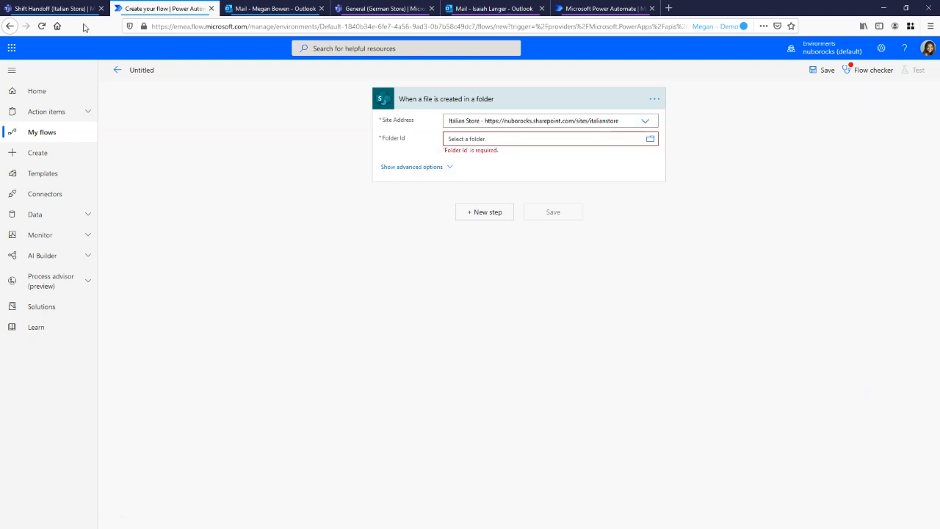
Set the trigger's folder to /Shared Documents/Shift Handoff, matching the Shift Handoff channel of the Italian Store team in Teams
{"action": "left_click", "coordinate": [63, 8]}
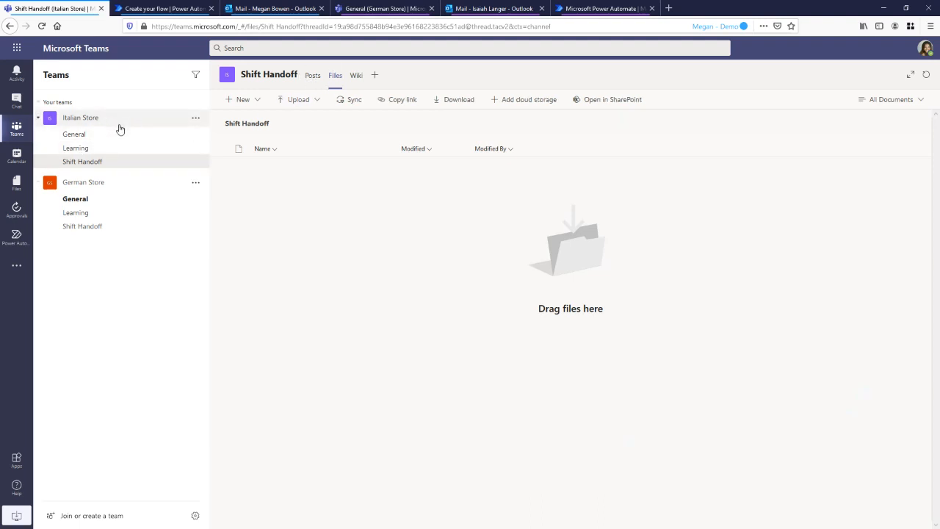
{"action": "left_click", "coordinate": [195, 11]}
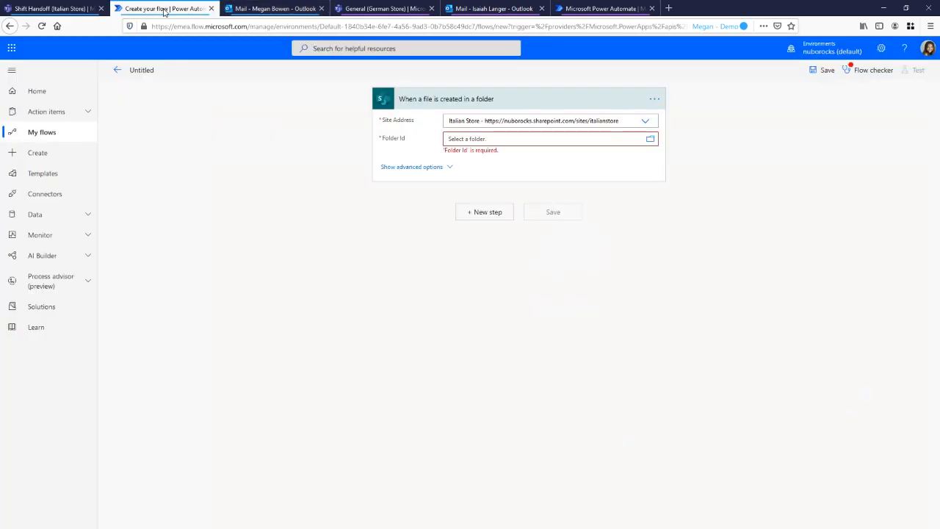
{"action": "left_click", "coordinate": [650, 141]}
{"action": "scroll", "coordinate": [734, 262], "scroll_direction": "down", "scroll_amount": 2}
{"action": "left_click", "coordinate": [790, 288]}
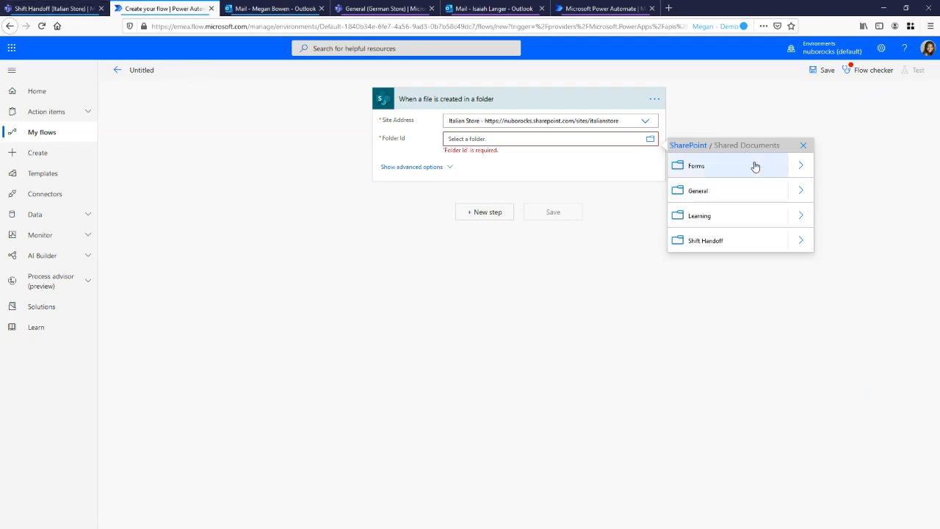
{"action": "left_click", "coordinate": [51, 8]}
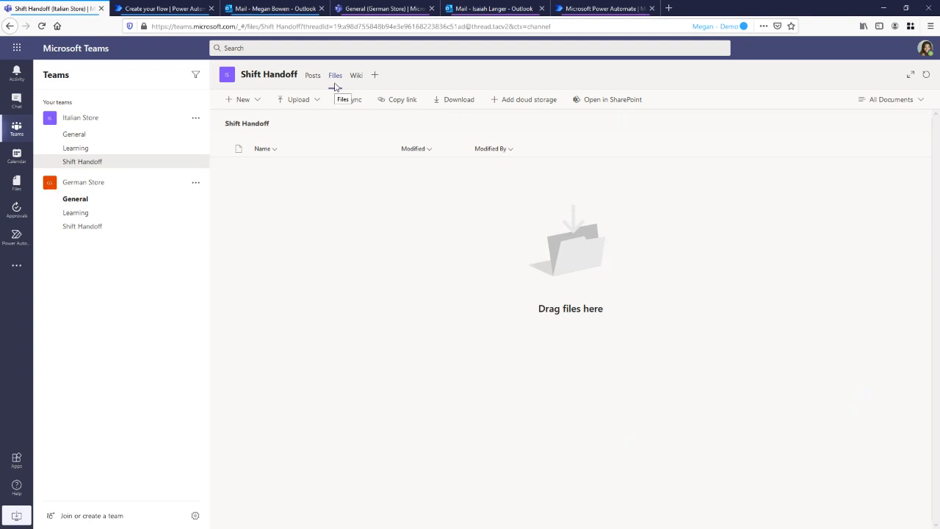
{"action": "left_click", "coordinate": [170, 9]}
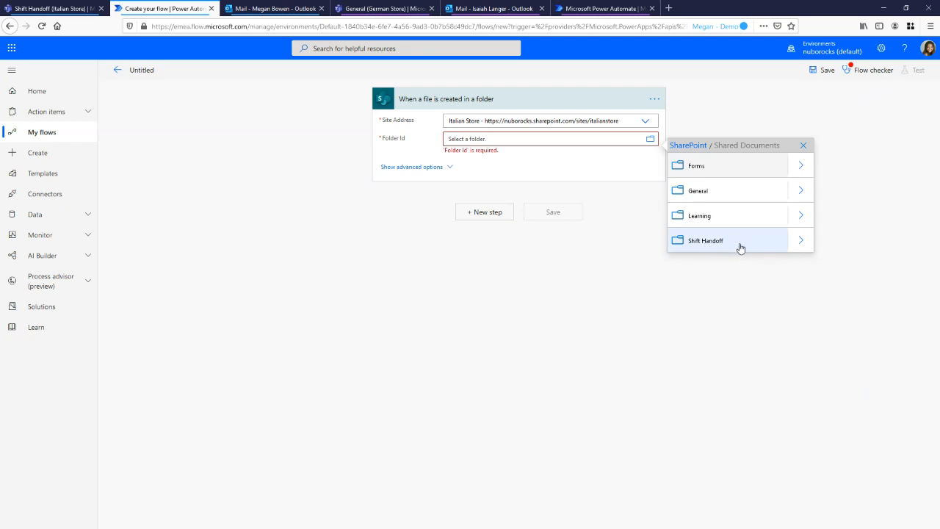
{"action": "left_click", "coordinate": [717, 245]}
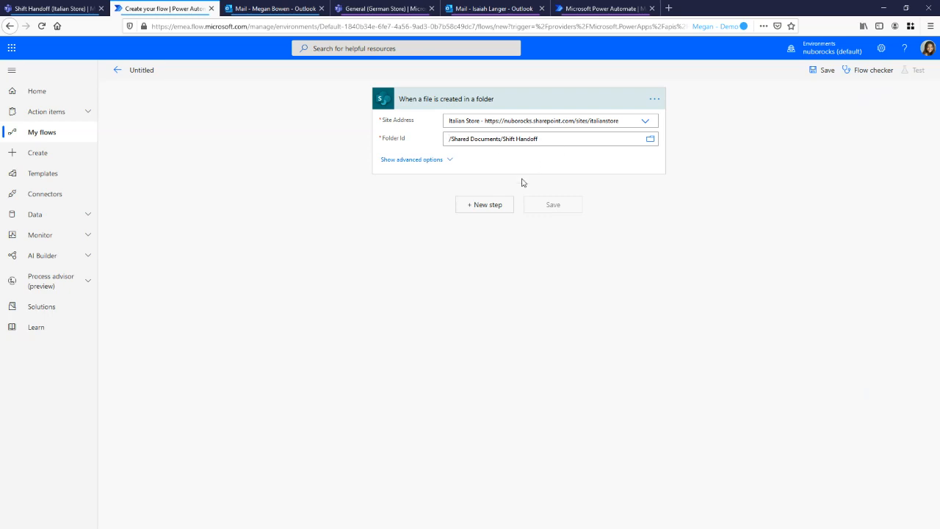
Add the Approvals action "Start and wait for an approval" after the file creation trigger
{"action": "left_click", "coordinate": [478, 210]}
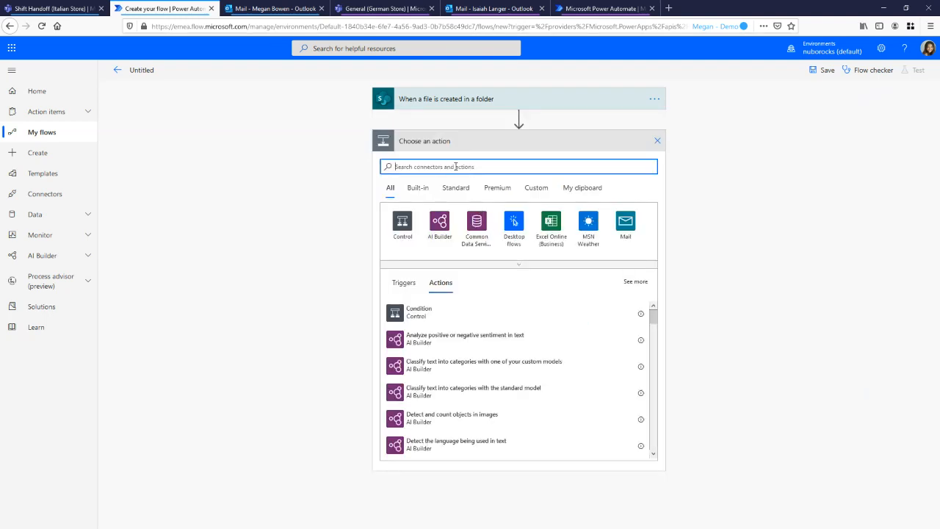
{"action": "type", "text": "Appro"}
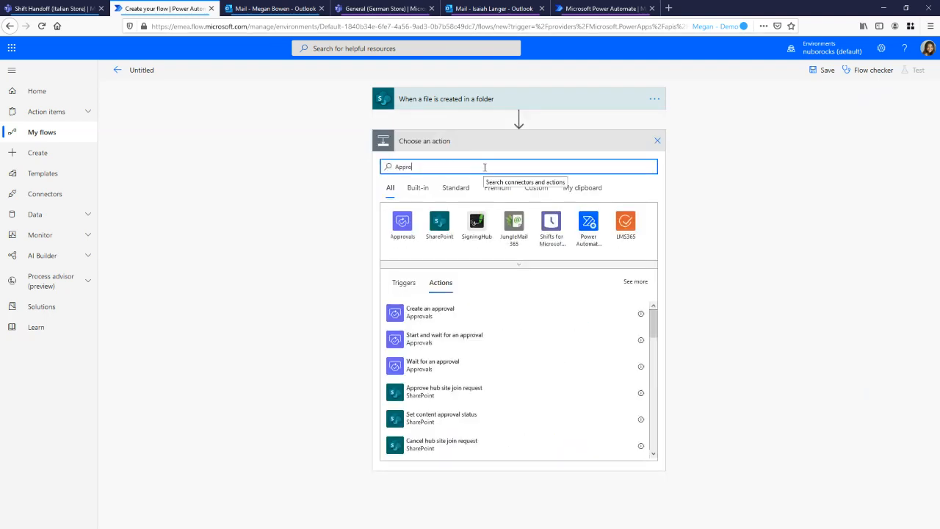
{"action": "left_click", "coordinate": [401, 233]}
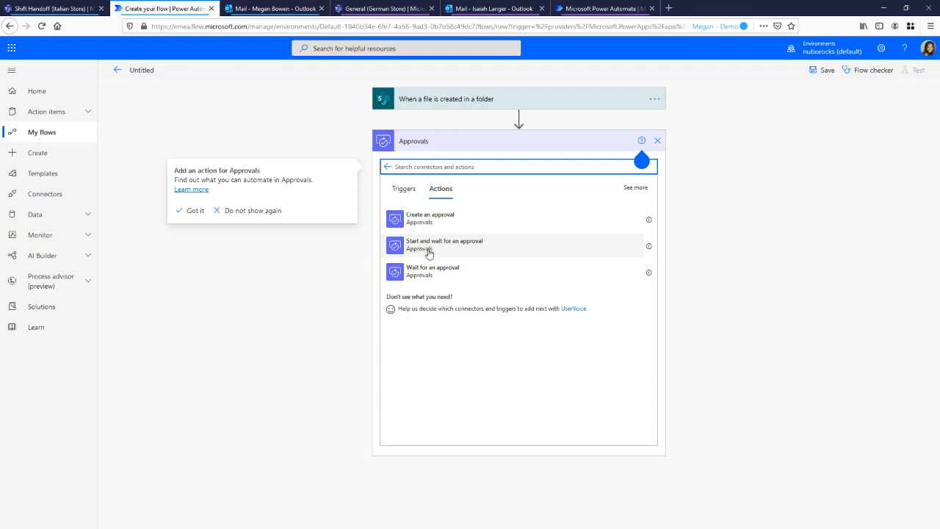
{"action": "left_click", "coordinate": [466, 250]}
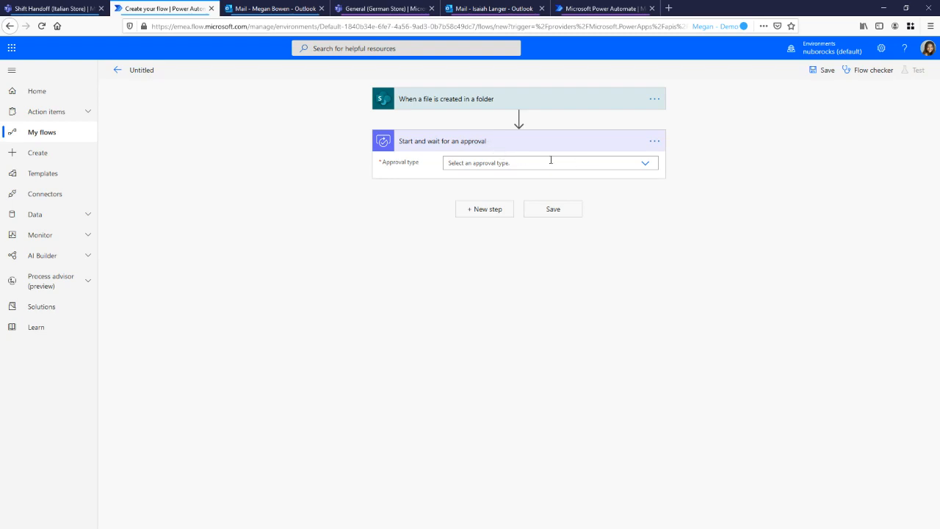
Set the approval type to "Approve/Reject - Everyone must approve" and the approval title to "Please approve"
{"action": "left_click", "coordinate": [644, 163]}
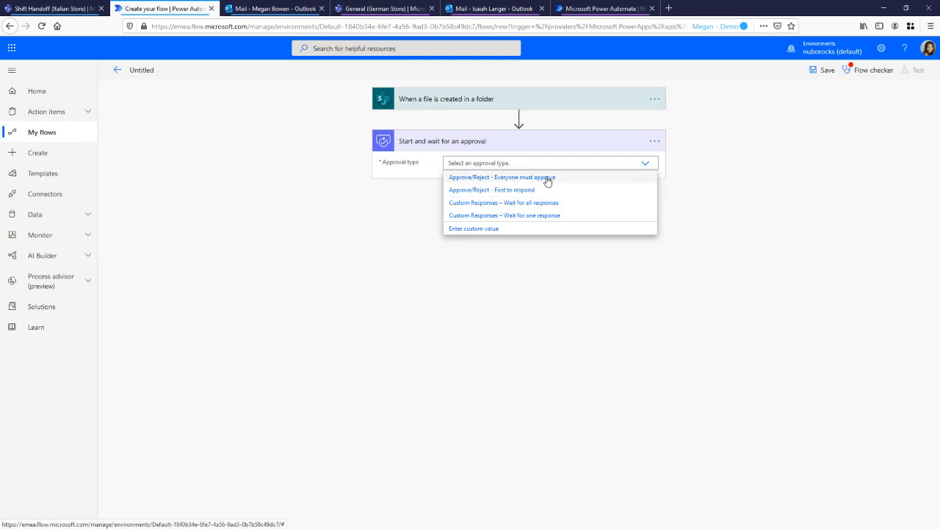
{"action": "left_click", "coordinate": [512, 181]}
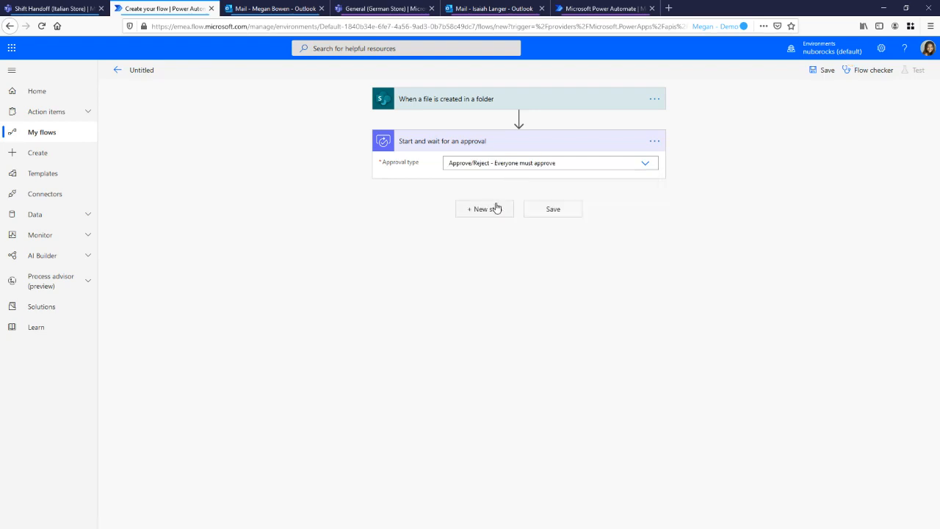
{"action": "left_click", "coordinate": [472, 180]}
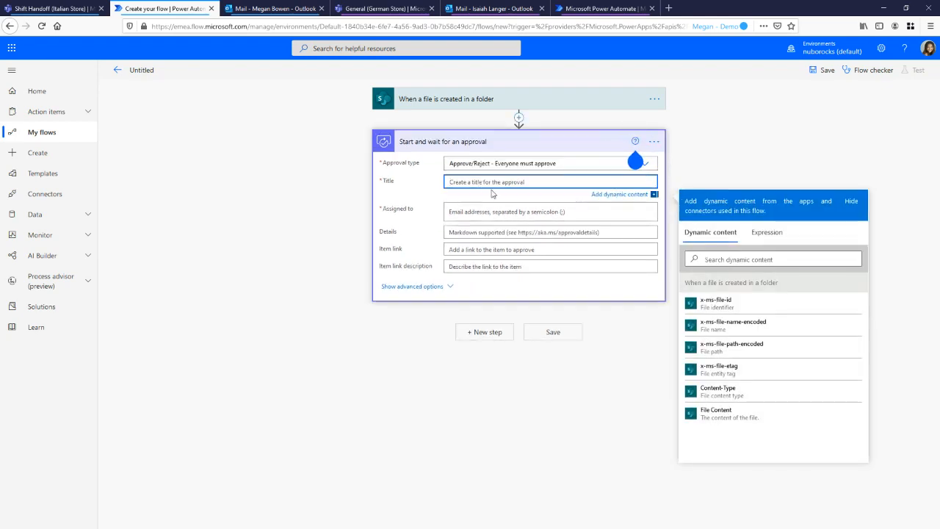
{"action": "type", "text": "Please approve"}
Assign the approval to the intended approver by looking up their name in the organization's directory
{"action": "left_click", "coordinate": [490, 210]}
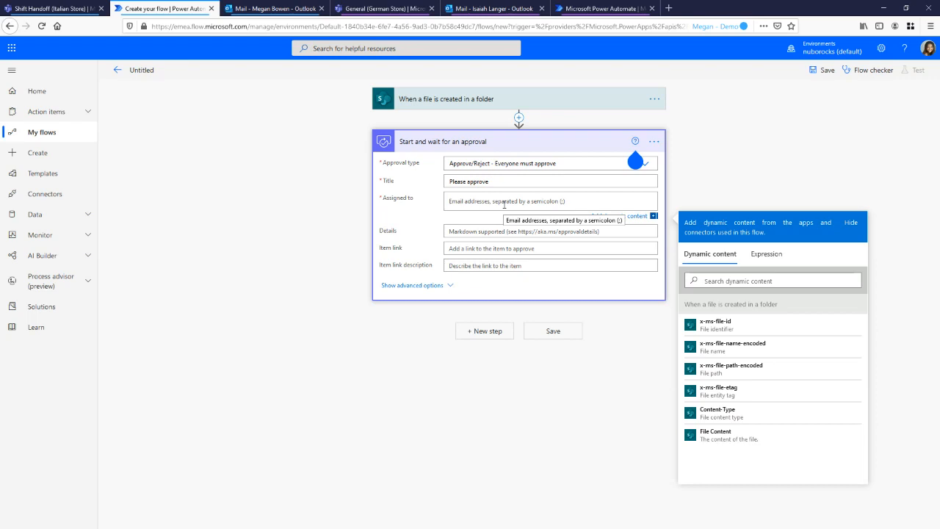
{"action": "type", "text": "isa"}
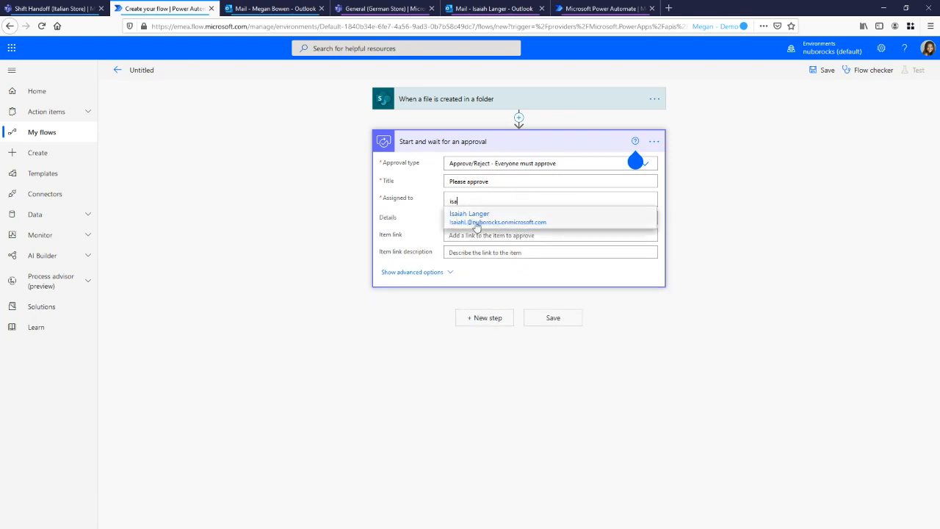
{"action": "left_click", "coordinate": [471, 224]}
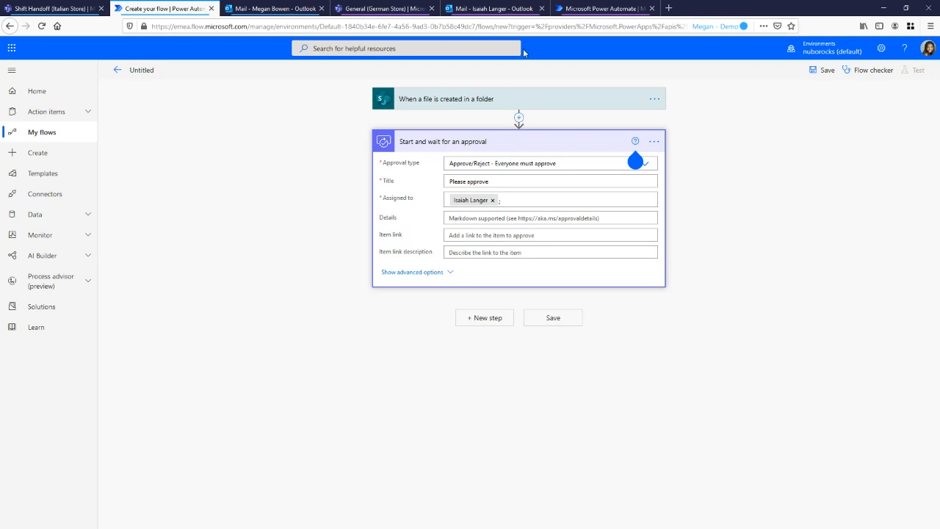
{"action": "left_click", "coordinate": [520, 120]}
{"action": "left_click", "coordinate": [520, 130]}
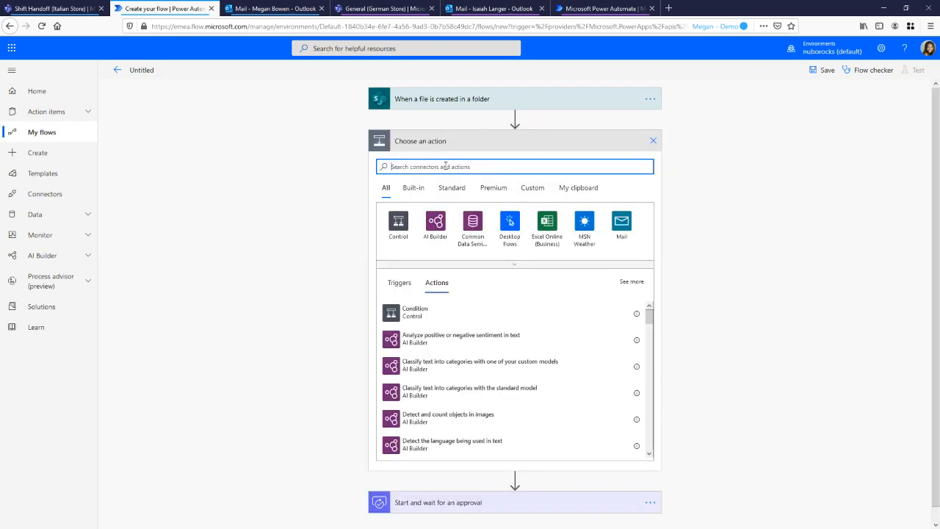
{"action": "type", "text": "office 365"}
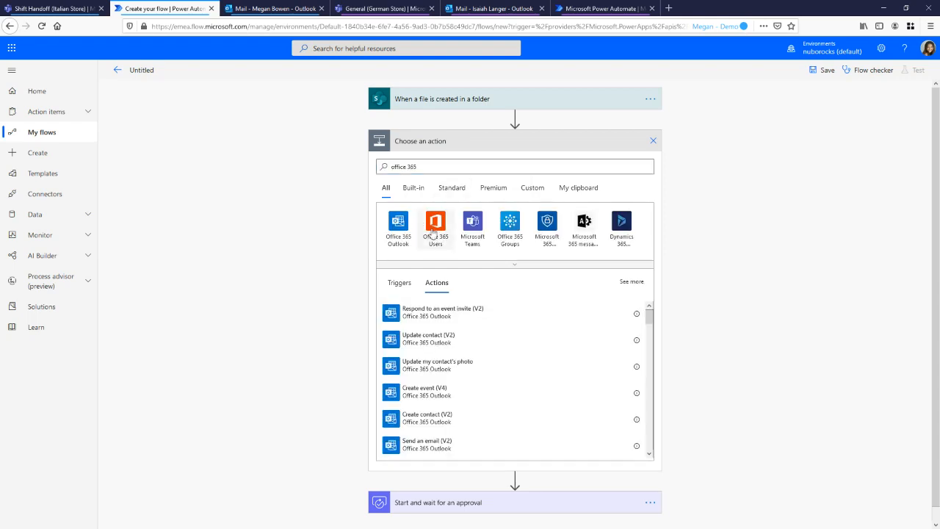
{"action": "left_click", "coordinate": [433, 228]}
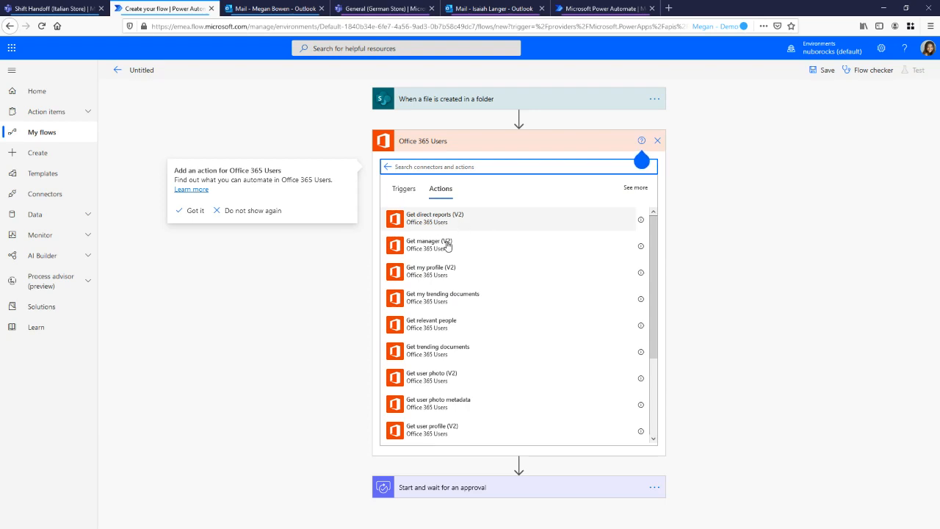
{"action": "left_click", "coordinate": [755, 217]}
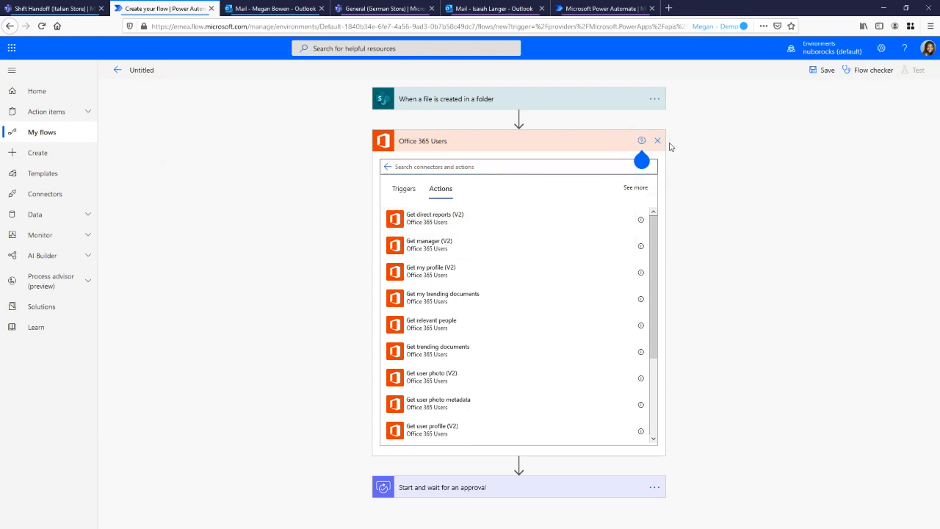
{"action": "left_click", "coordinate": [659, 141]}
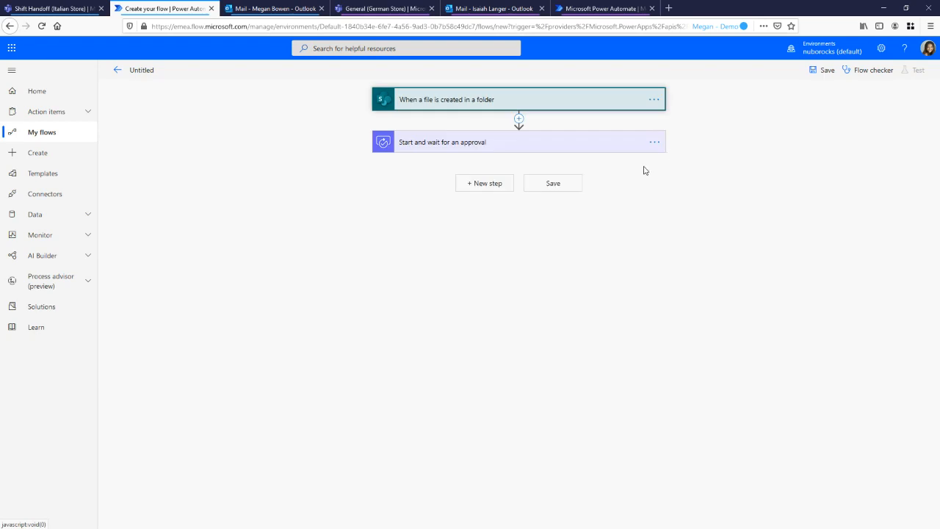
Save the flow without approval details or an item link, return to its details page and dismiss the ready notice
{"action": "left_click", "coordinate": [451, 150]}
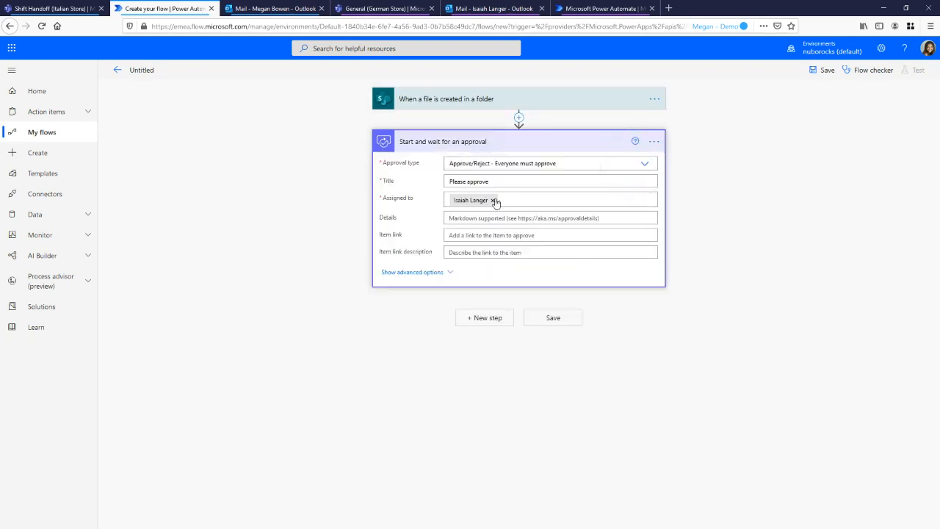
{"action": "left_click", "coordinate": [509, 218]}
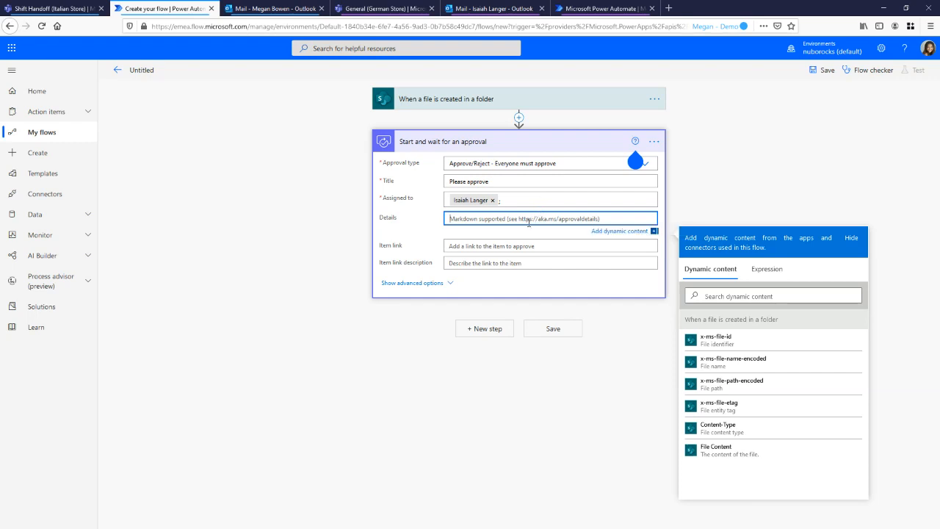
{"action": "left_click", "coordinate": [482, 251]}
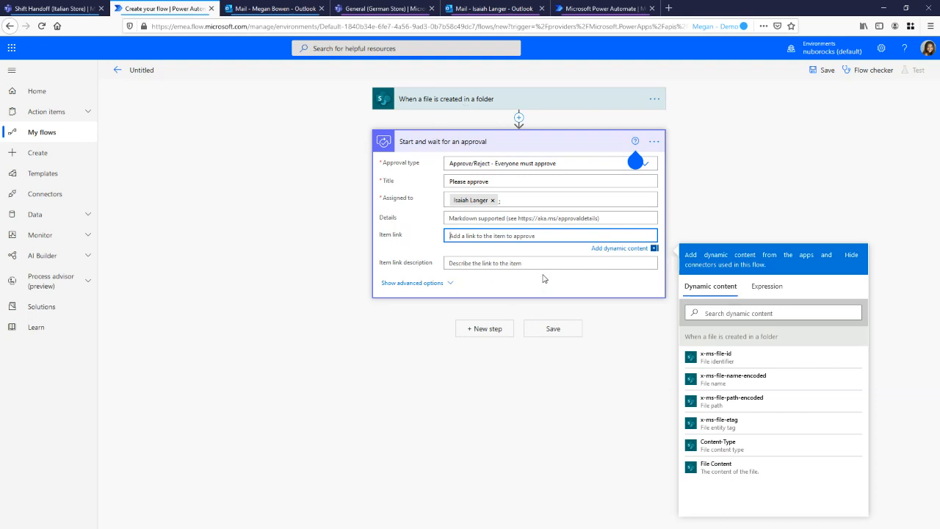
{"action": "left_click", "coordinate": [553, 330]}
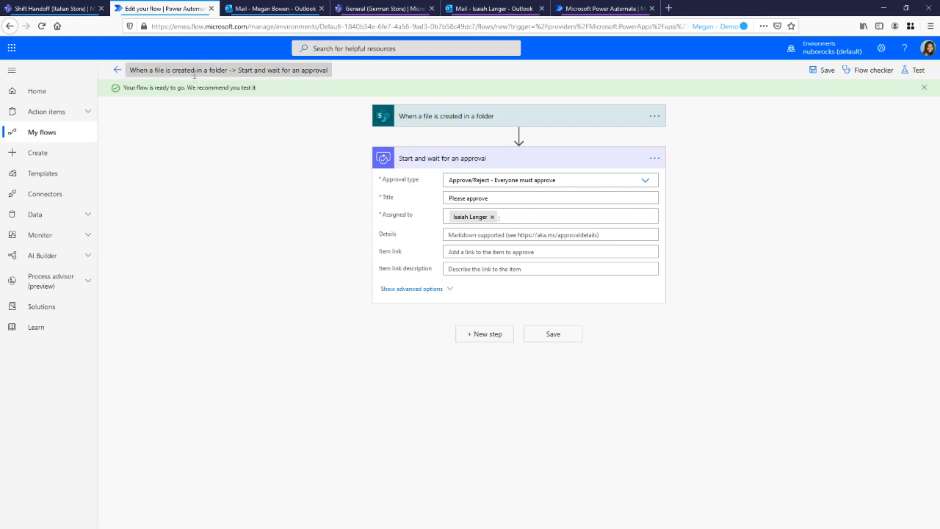
{"action": "left_click", "coordinate": [141, 74]}
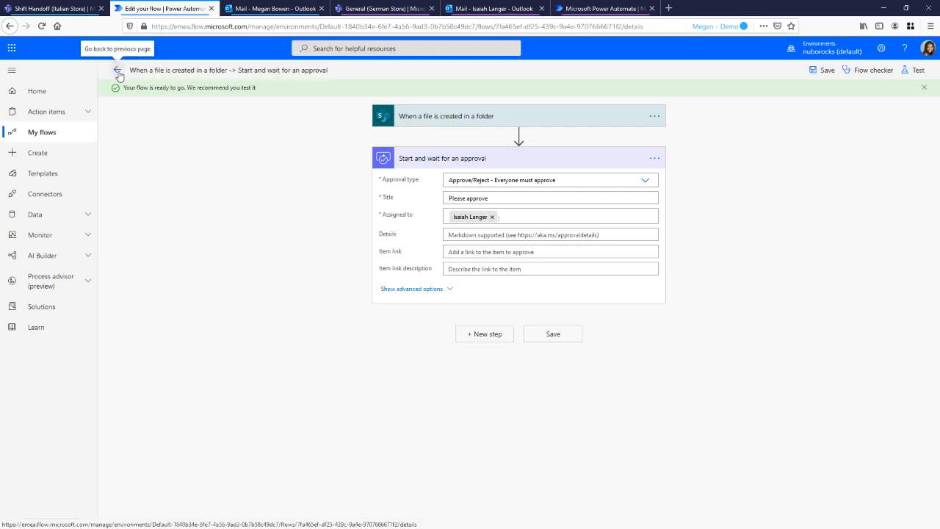
{"action": "left_click", "coordinate": [118, 71]}
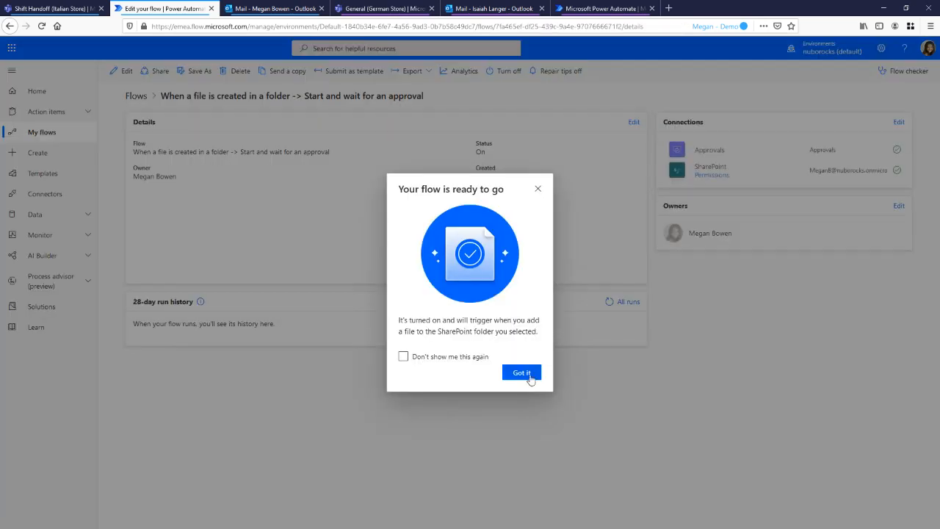
{"action": "left_click", "coordinate": [523, 374]}
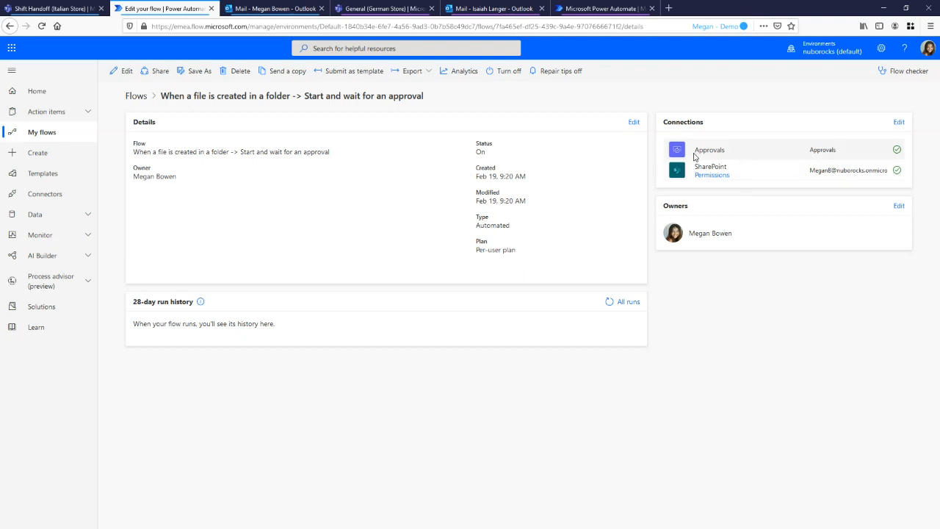
Switch to Teams and upload Expenses-Austria-June.xlsx from the Demo folder to the Italian Store's Shift Handoff channel files
{"action": "left_click", "coordinate": [63, 10]}
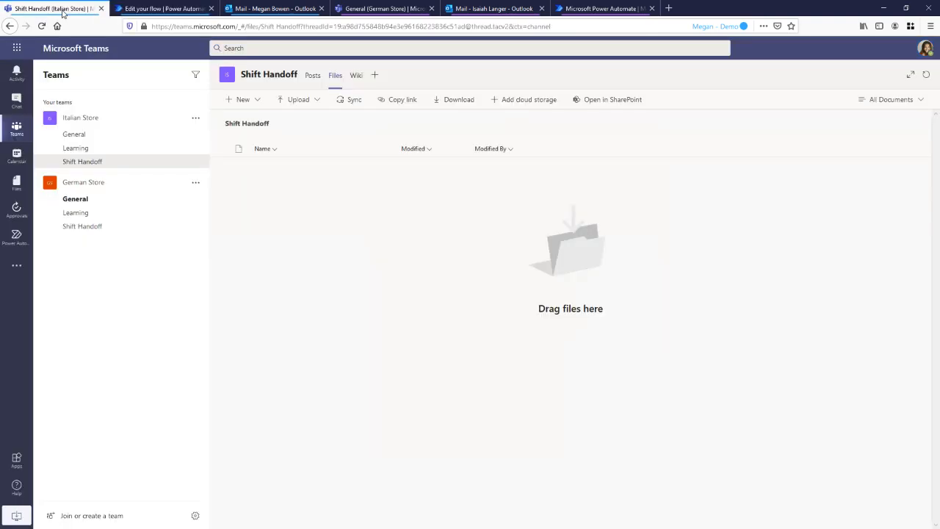
{"action": "left_click", "coordinate": [305, 100]}
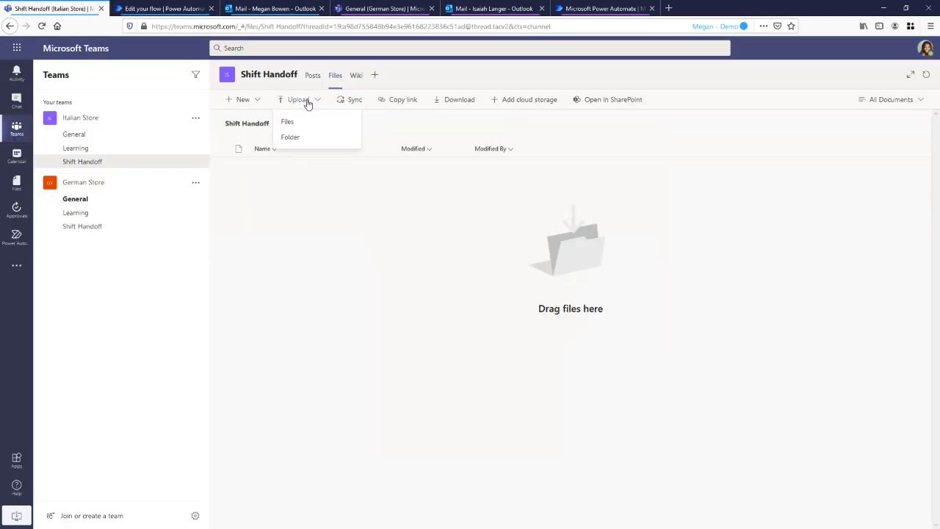
{"action": "left_click", "coordinate": [302, 121]}
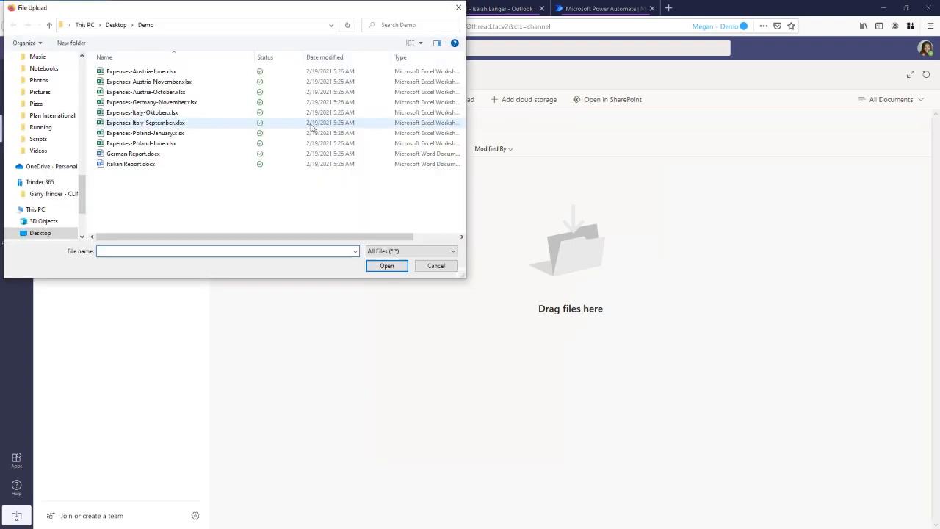
{"action": "double_click", "coordinate": [201, 76]}
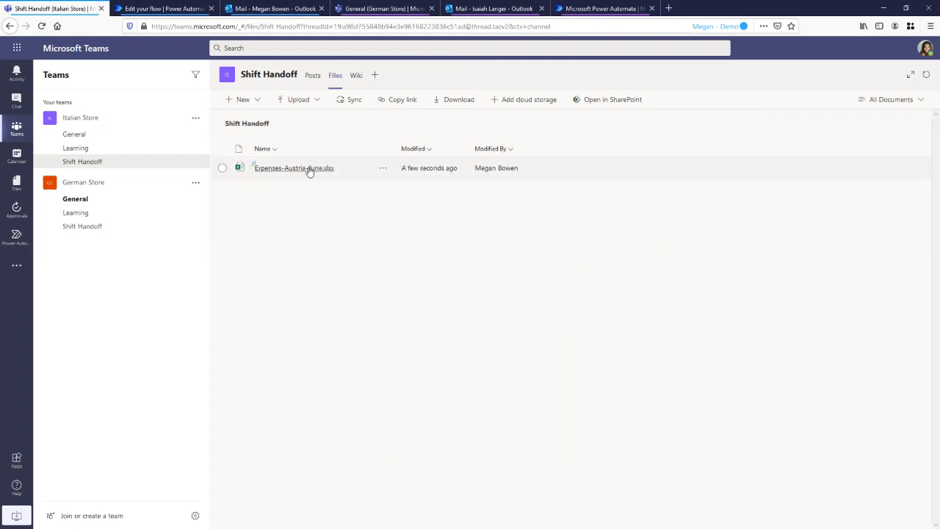
Switch back to Power Automate, check the flow's full run history and return to its details page
{"action": "left_click", "coordinate": [172, 9]}
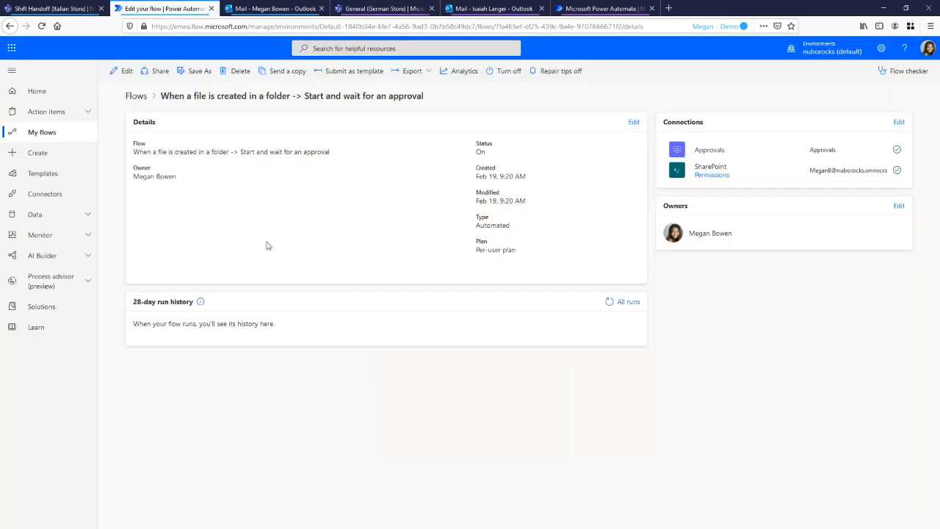
{"action": "left_click", "coordinate": [623, 302]}
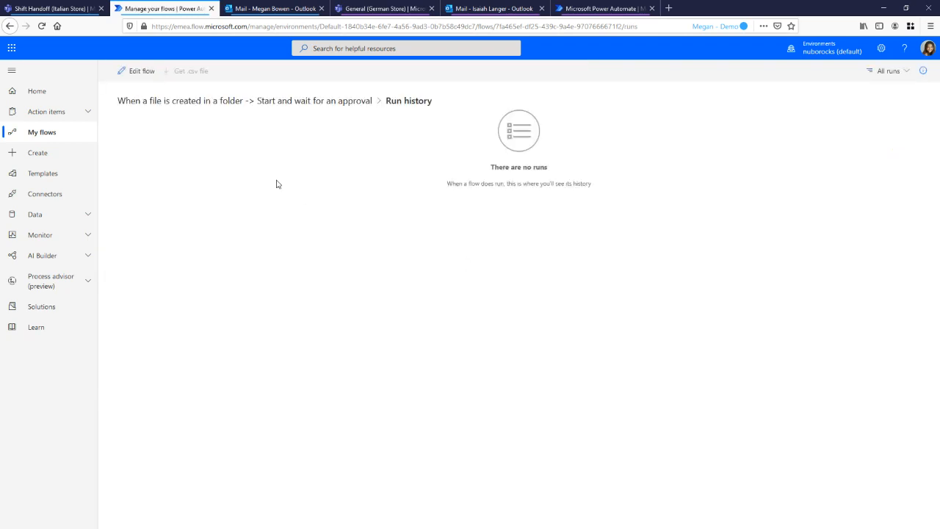
{"action": "left_click", "coordinate": [329, 108]}
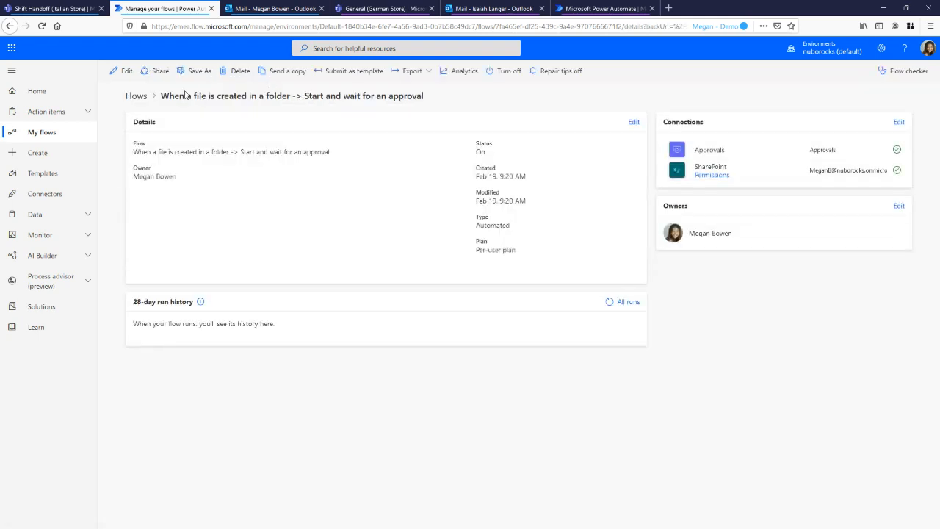
Open the flow for editing and start a manual test run
{"action": "left_click", "coordinate": [128, 74]}
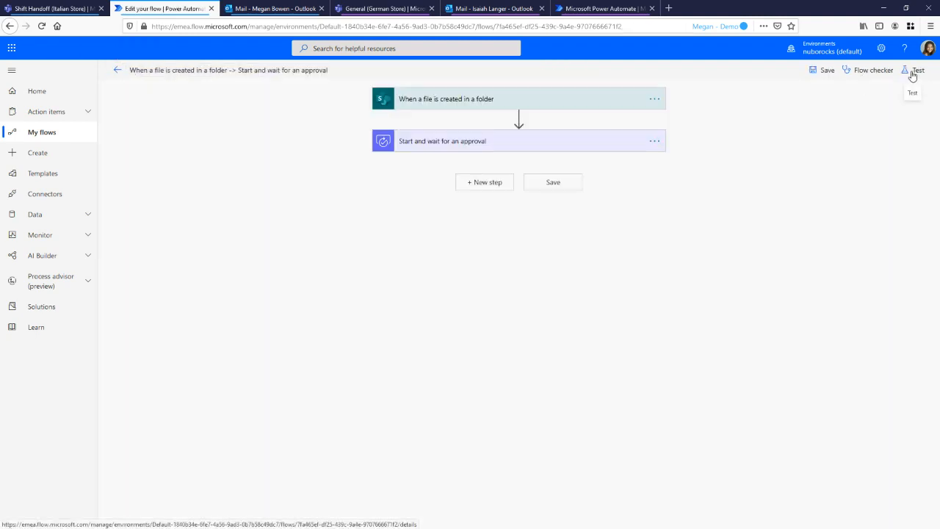
{"action": "left_click", "coordinate": [913, 74]}
{"action": "left_click", "coordinate": [787, 93]}
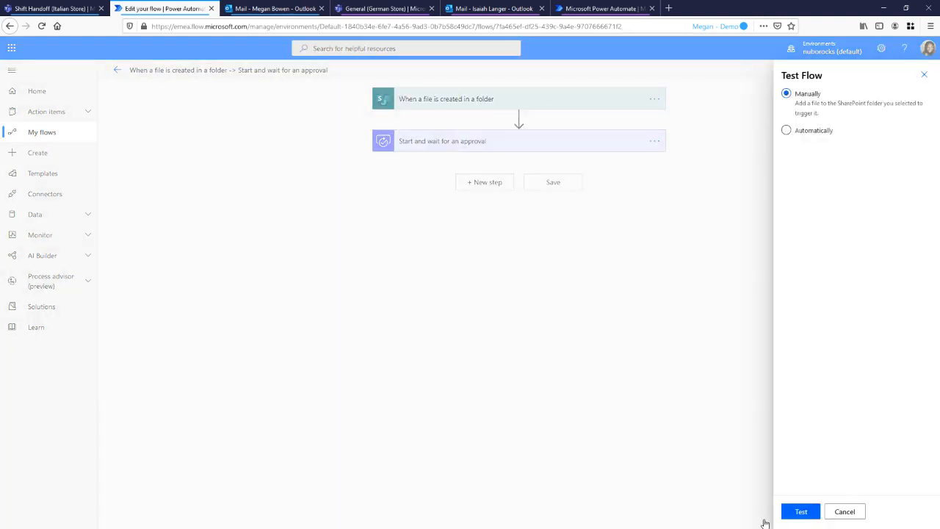
{"action": "left_click", "coordinate": [800, 512]}
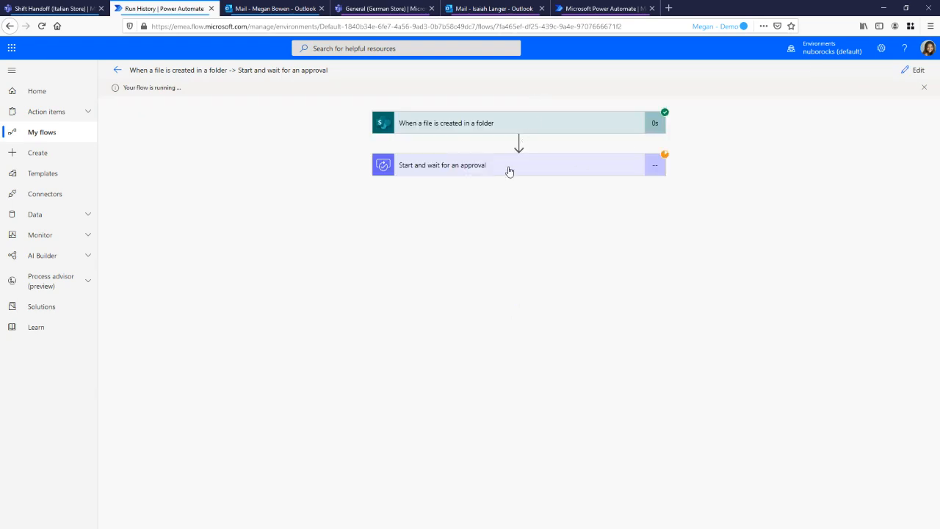
Examine the running flow's file creation trigger inputs and outputs, and expand its approval action
{"action": "left_click", "coordinate": [516, 124]}
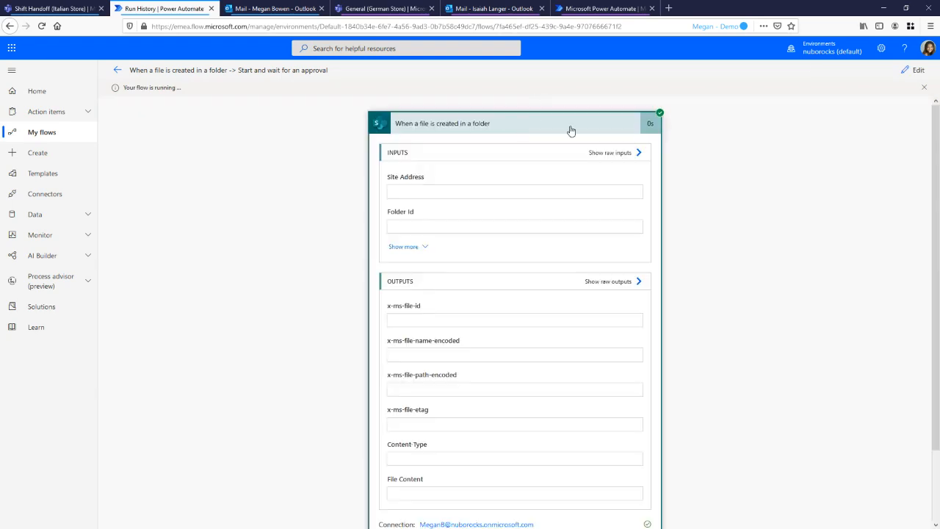
{"action": "left_click_drag", "start_coordinate": [562, 323], "coordinate": [542, 327]}
{"action": "scroll", "coordinate": [542, 319], "scroll_direction": "down", "scroll_amount": 1}
{"action": "scroll", "coordinate": [542, 319], "scroll_direction": "up", "scroll_amount": 1}
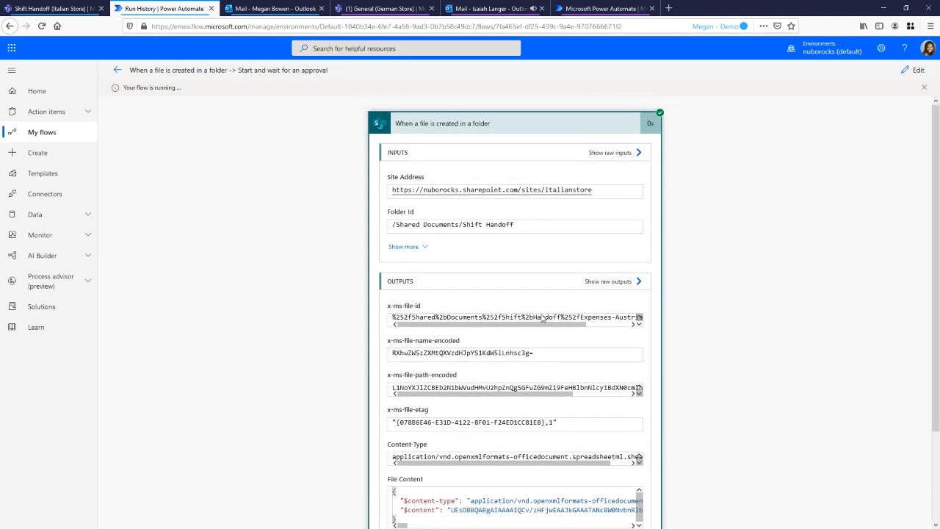
{"action": "scroll", "coordinate": [599, 327], "scroll_direction": "down", "scroll_amount": 3}
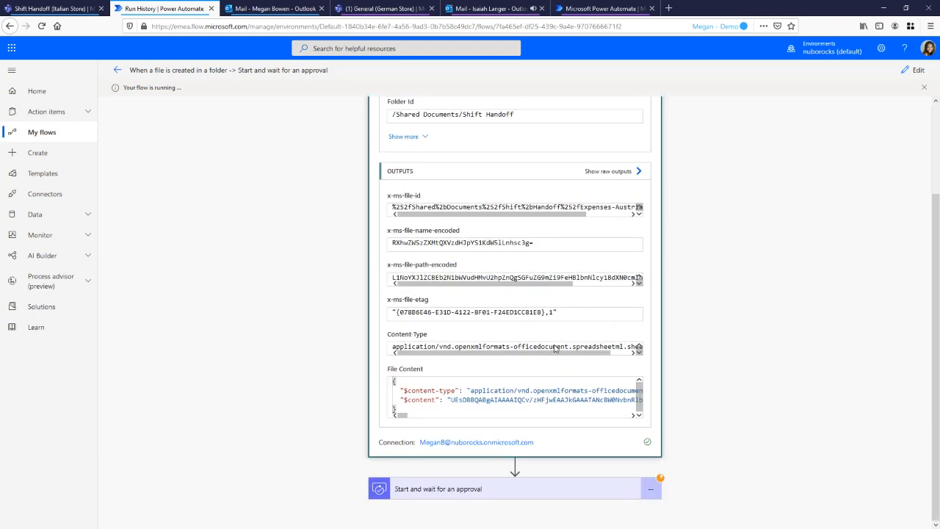
{"action": "scroll", "coordinate": [537, 167], "scroll_direction": "up", "scroll_amount": 4}
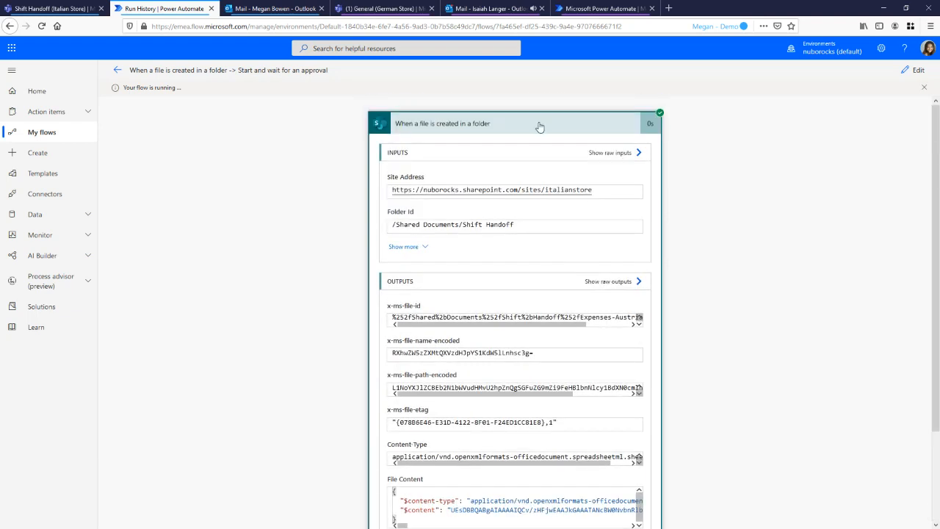
{"action": "left_click", "coordinate": [536, 125]}
{"action": "left_click", "coordinate": [502, 174]}
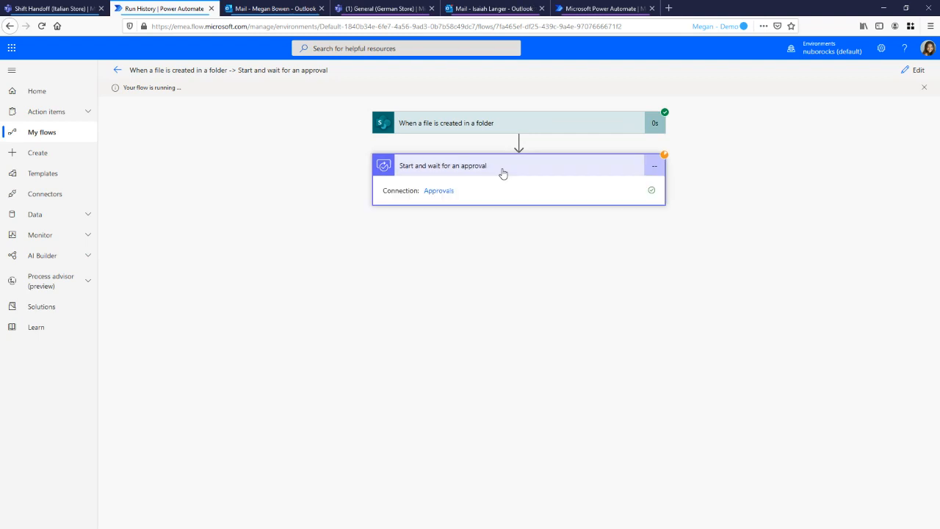
Switch to the approver's Outlook mailbox, open the newest "Please approve" email and examine its Approve option with the comments field
{"action": "left_click", "coordinate": [454, 10]}
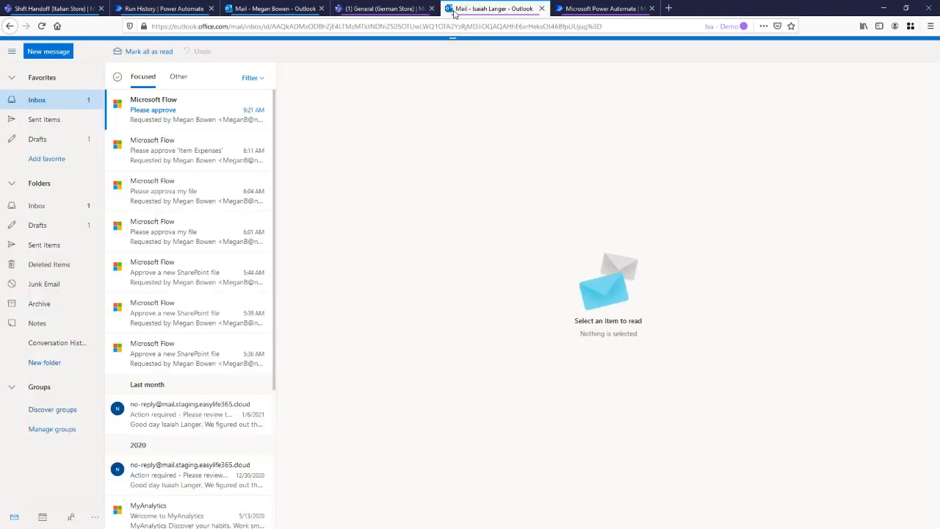
{"action": "left_click", "coordinate": [171, 121]}
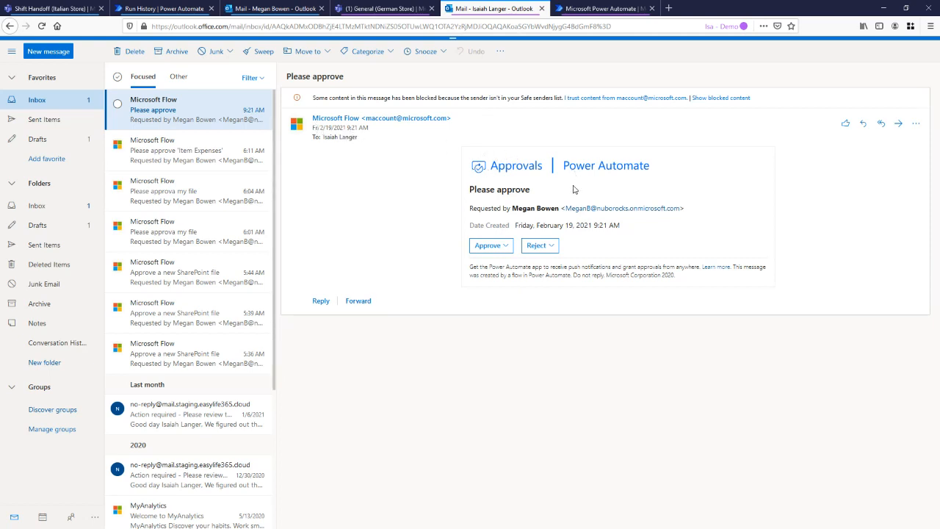
{"action": "left_click", "coordinate": [512, 247]}
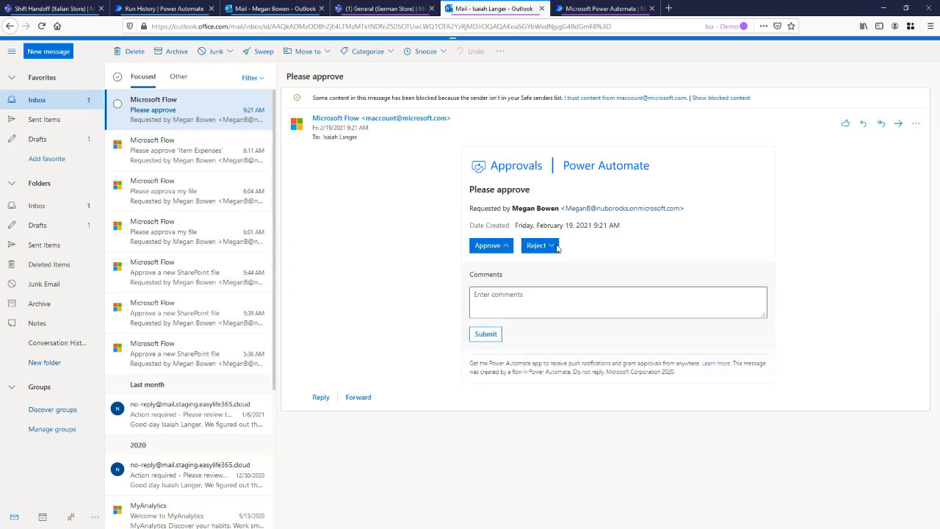
{"action": "left_click", "coordinate": [541, 294]}
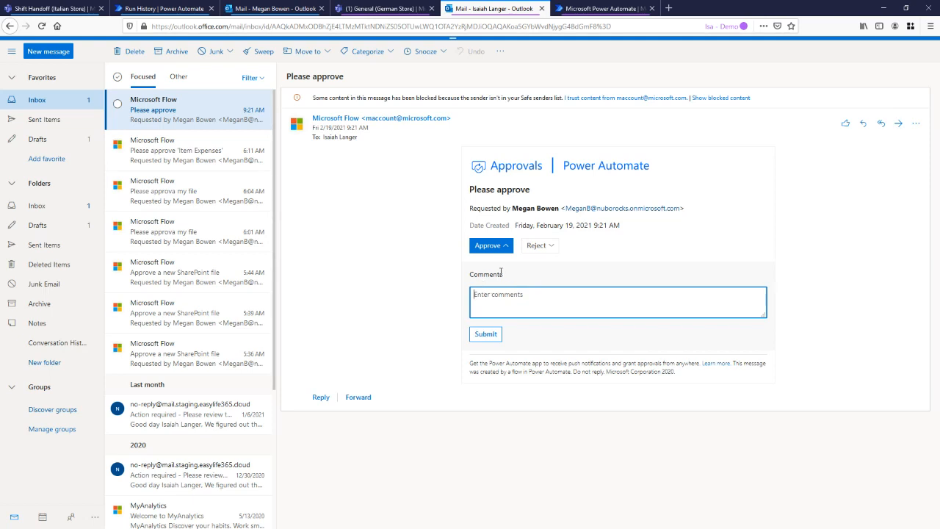
{"action": "left_click_drag", "start_coordinate": [509, 275], "coordinate": [489, 294]}
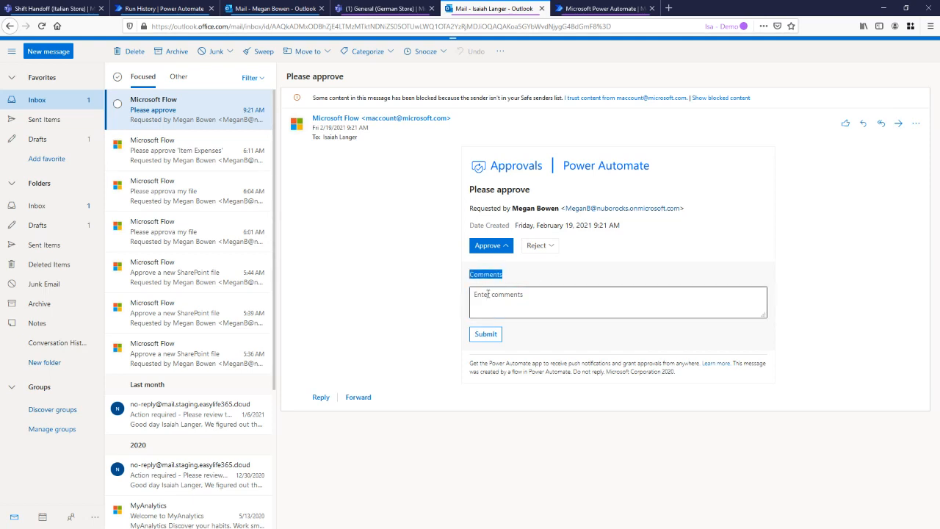
{"action": "left_click", "coordinate": [488, 293]}
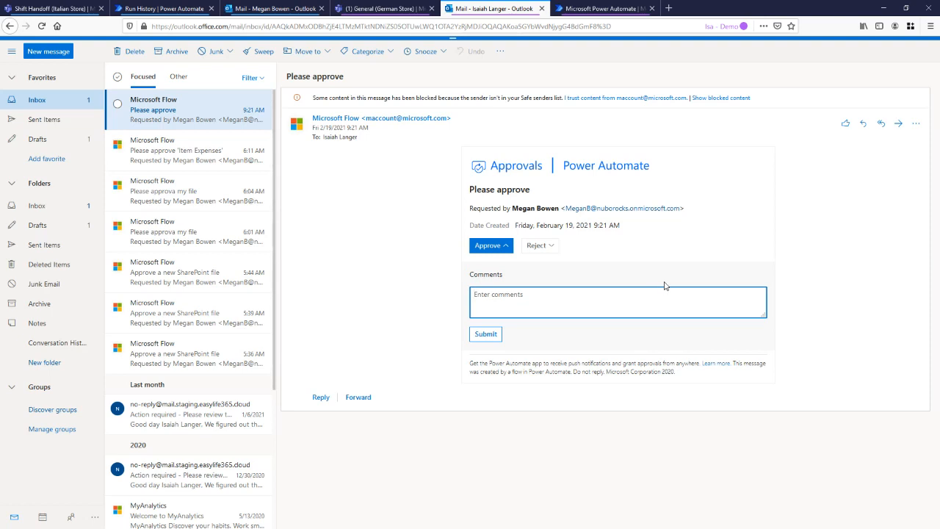
{"action": "left_click", "coordinate": [506, 248]}
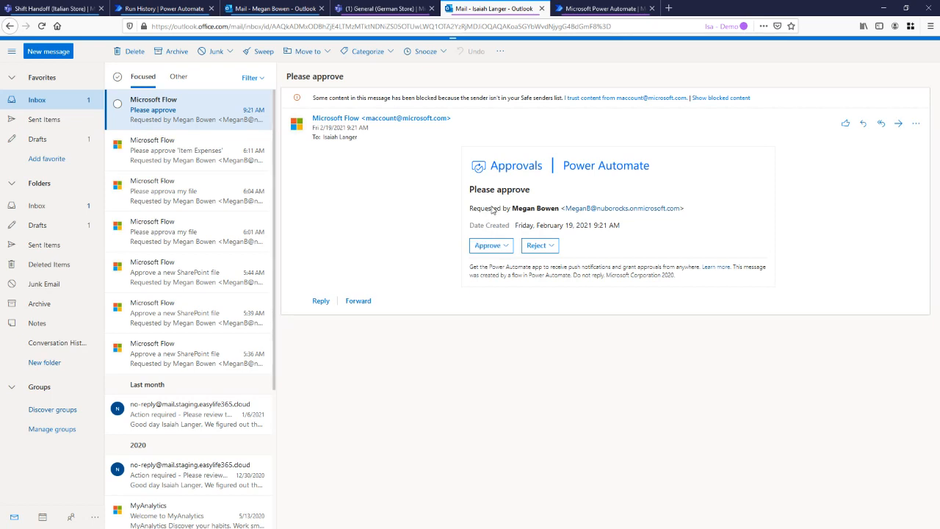
{"action": "left_click", "coordinate": [506, 247]}
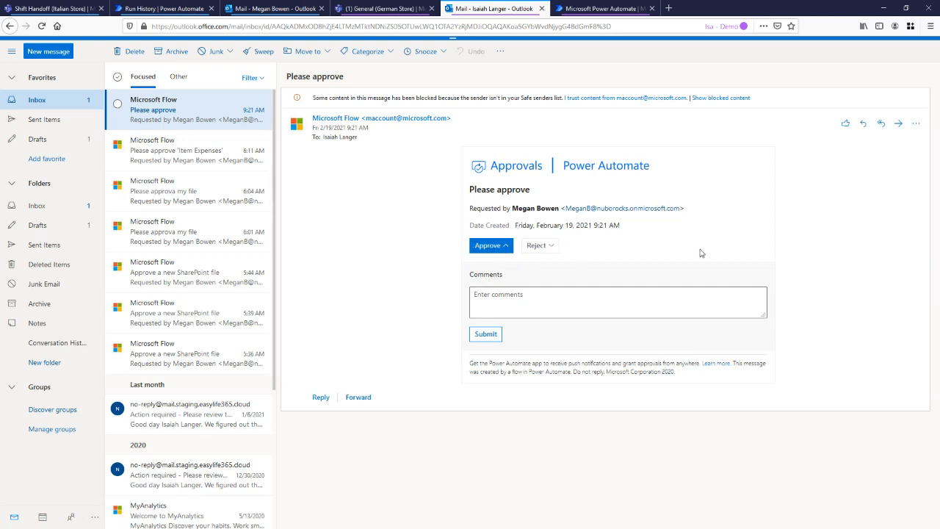
{"action": "left_click", "coordinate": [509, 248]}
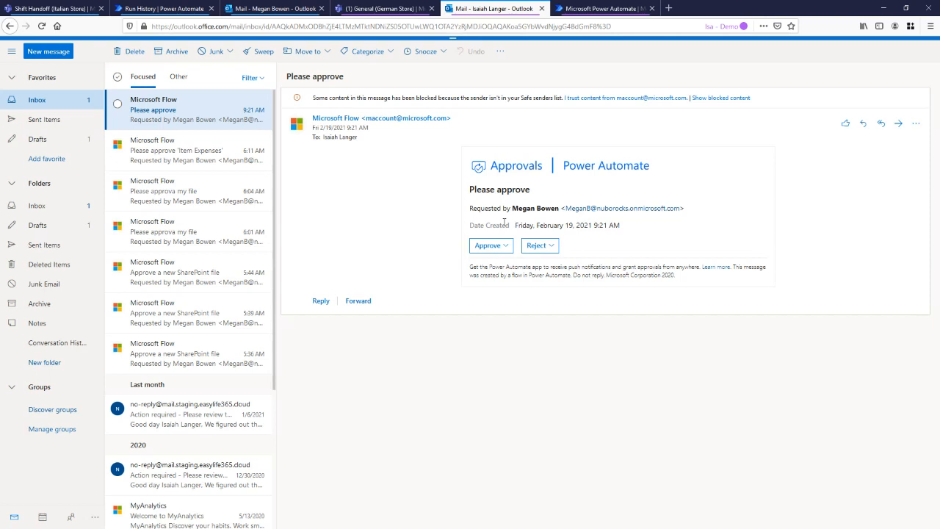
Switch to the approver's Power Automate, open the received "Please approve" request and examine its response choices, leaving it unanswered
{"action": "left_click", "coordinate": [602, 9]}
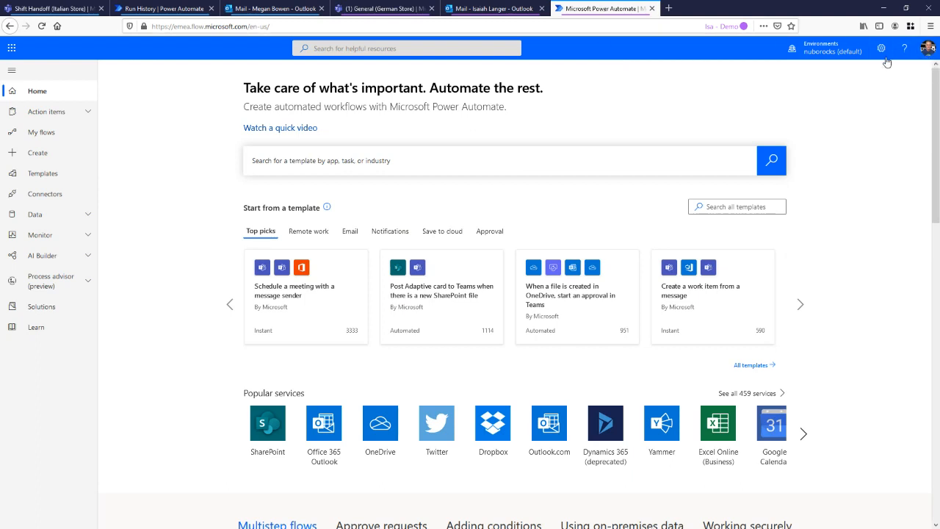
{"action": "left_click", "coordinate": [65, 116]}
{"action": "left_click", "coordinate": [63, 132]}
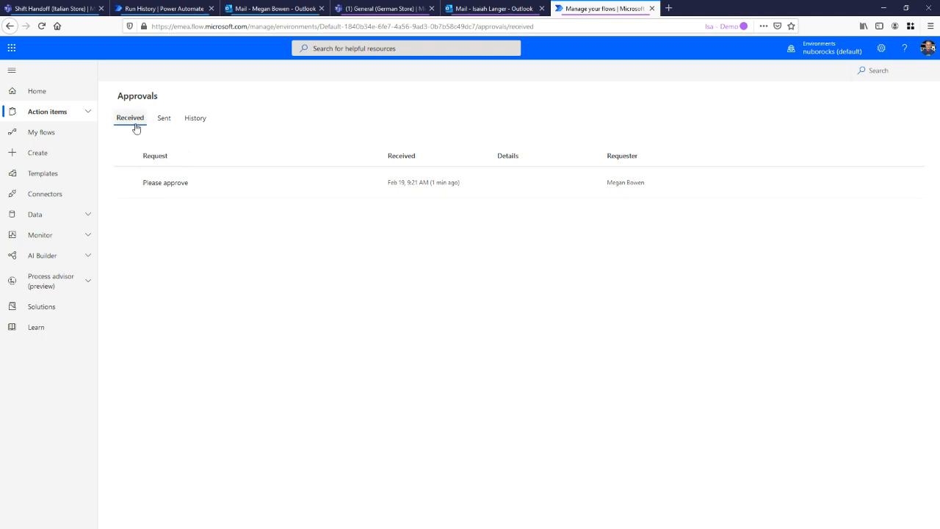
{"action": "left_click", "coordinate": [173, 189]}
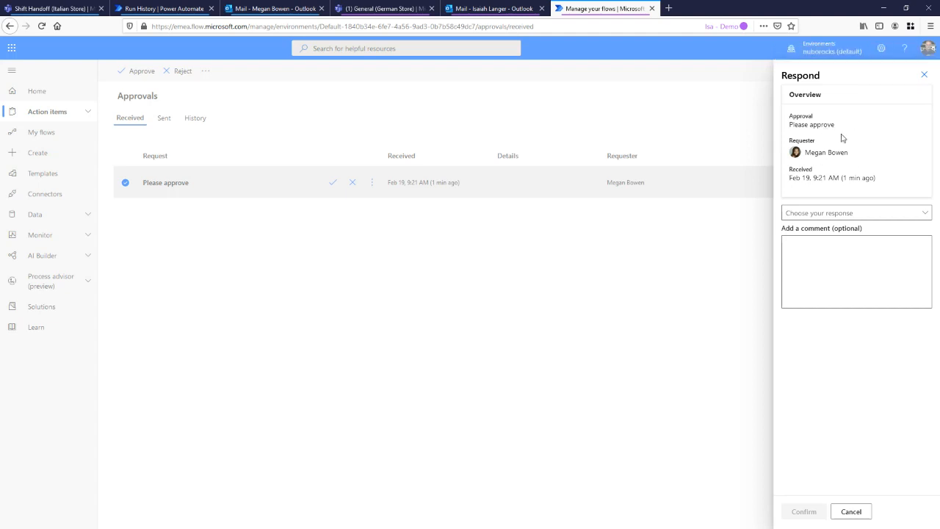
{"action": "left_click", "coordinate": [877, 214]}
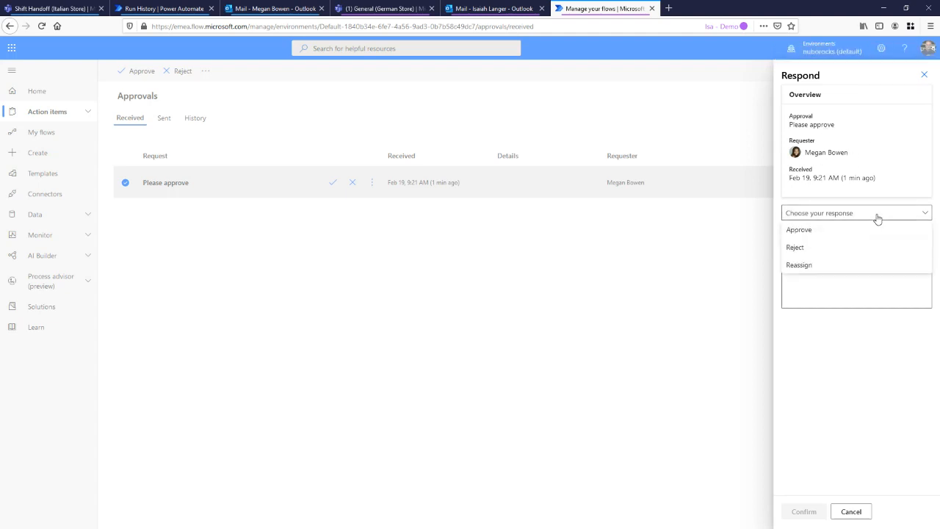
{"action": "left_click", "coordinate": [833, 214]}
{"action": "left_click", "coordinate": [833, 213]}
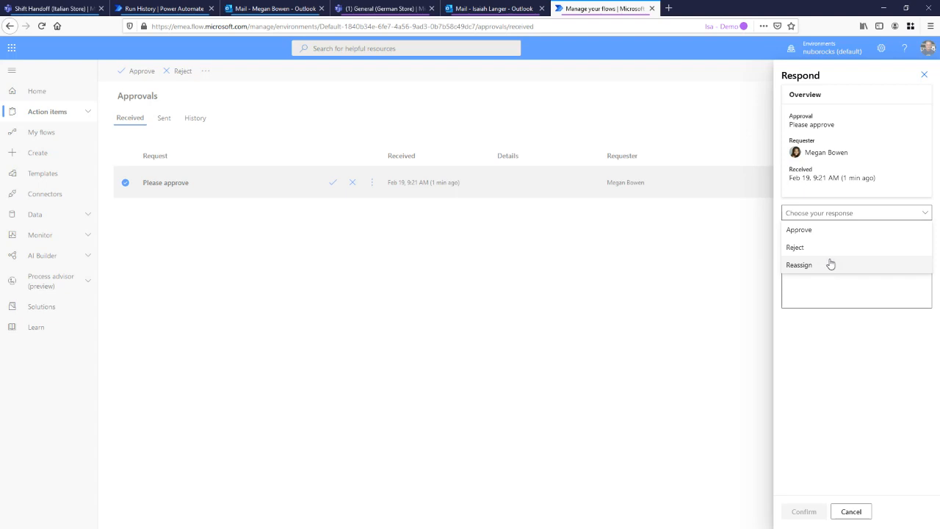
{"action": "left_click", "coordinate": [826, 213]}
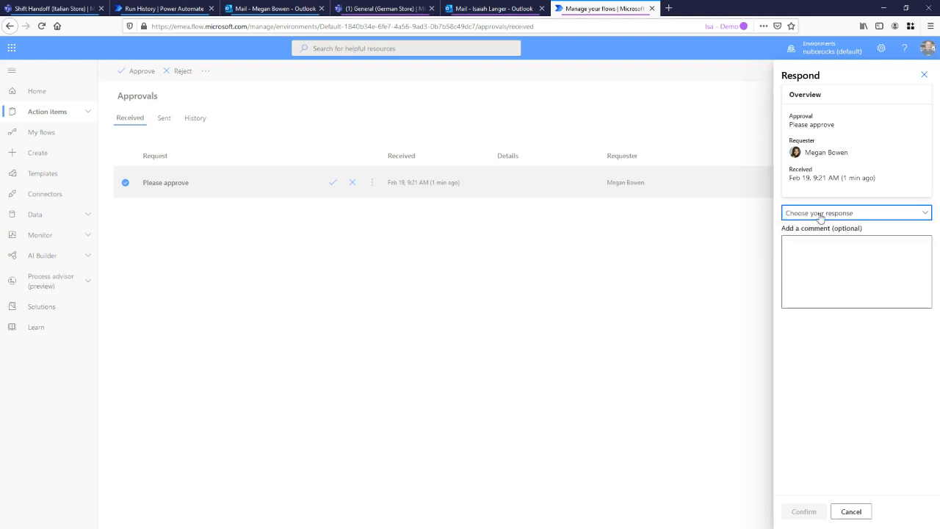
{"action": "left_click", "coordinate": [924, 73]}
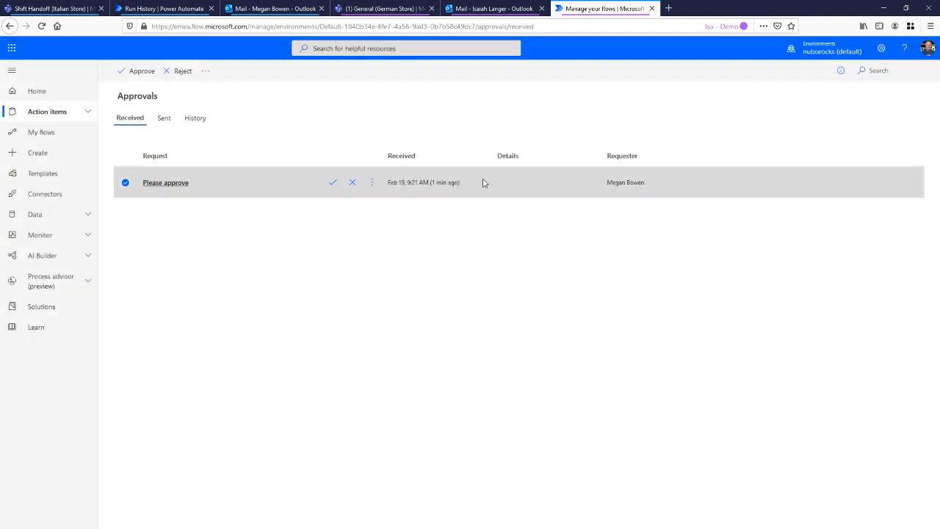
Compare the approval email with the request's response form in Power Automate, and check the German Store's General channel in Teams
{"action": "left_click", "coordinate": [499, 9]}
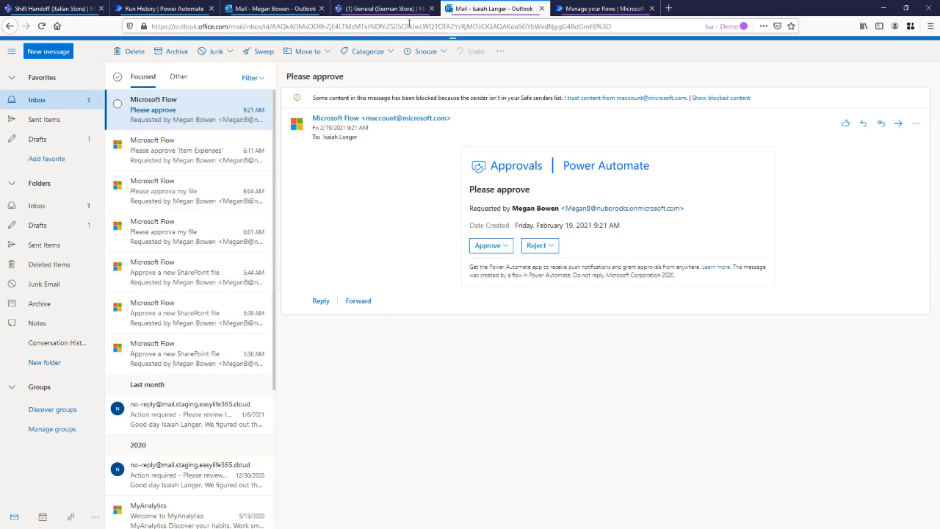
{"action": "left_click", "coordinate": [601, 8]}
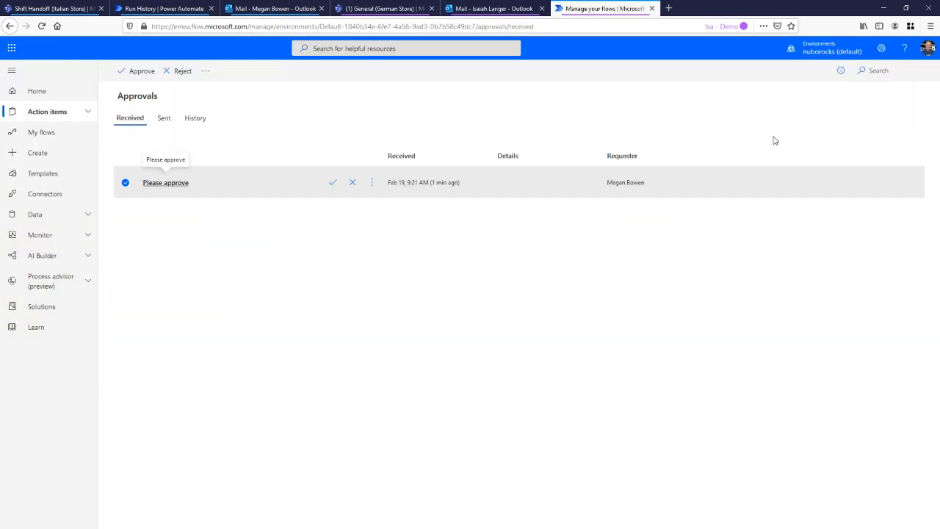
{"action": "left_click", "coordinate": [166, 182]}
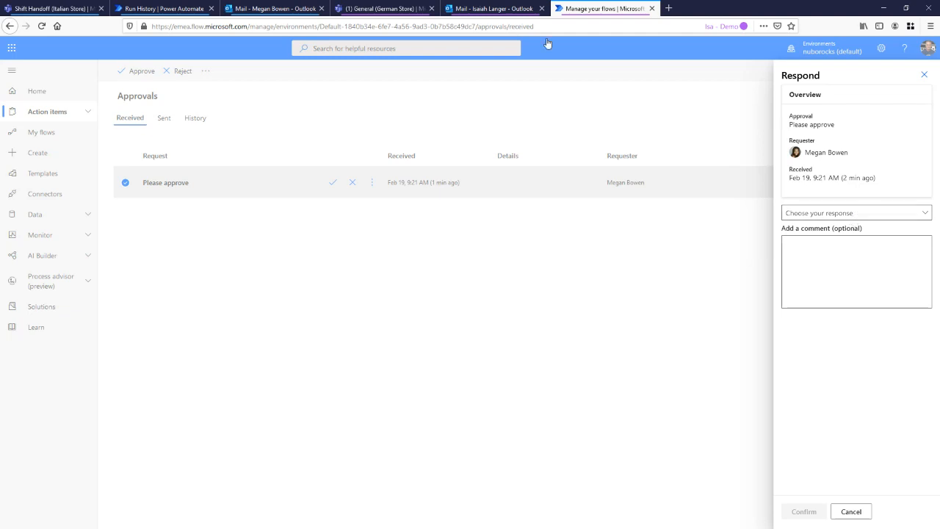
{"action": "left_click", "coordinate": [393, 9]}
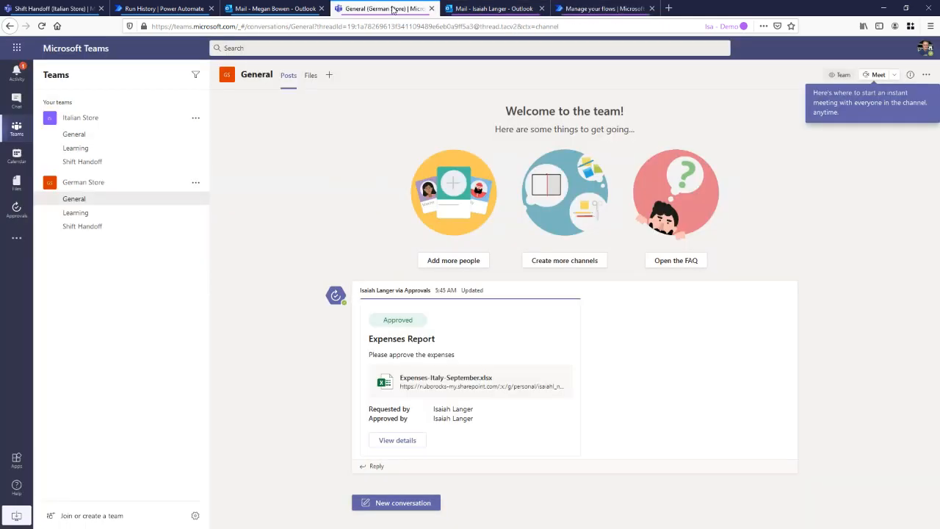
Switch back to the approver's Outlook and approve the "Please approve" request with the comment "I am good with this"
{"action": "left_click", "coordinate": [470, 9]}
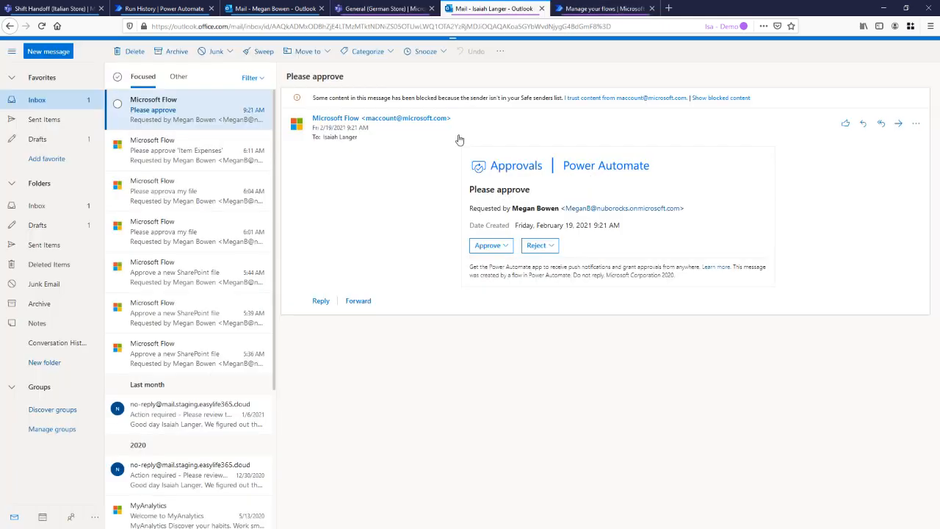
{"action": "left_click", "coordinate": [493, 248]}
{"action": "left_click", "coordinate": [476, 300]}
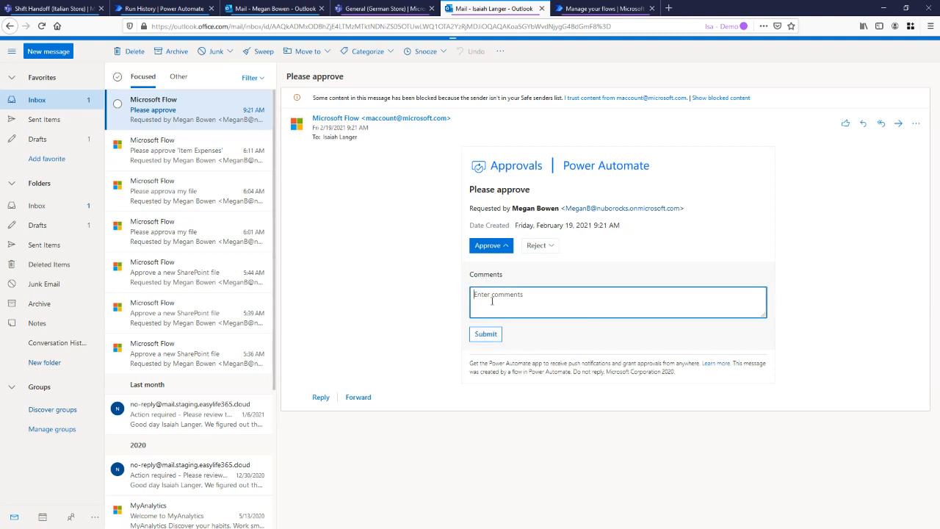
{"action": "type", "text": "I am good with this"}
{"action": "left_click", "coordinate": [486, 334]}
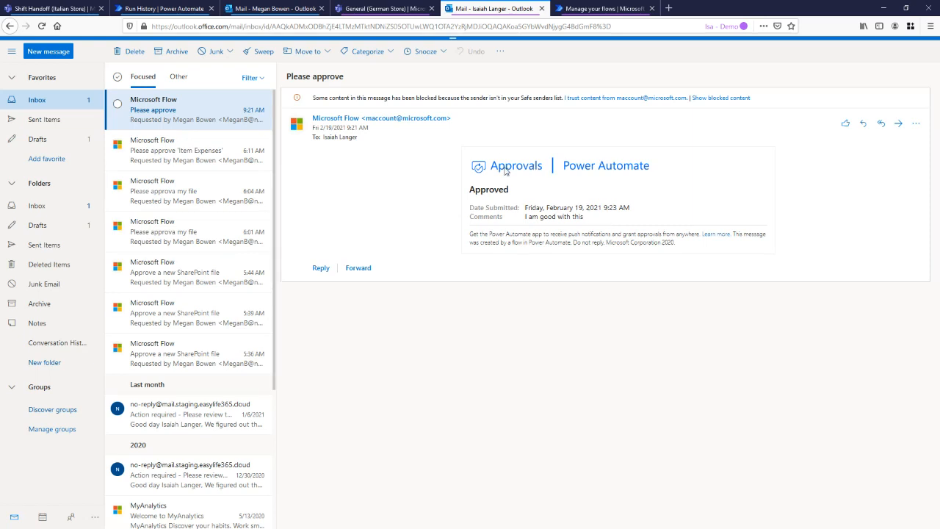
Switch to the flow run in Power Automate and review the outputs of the "Start and wait for an approval" action
{"action": "left_click", "coordinate": [172, 9]}
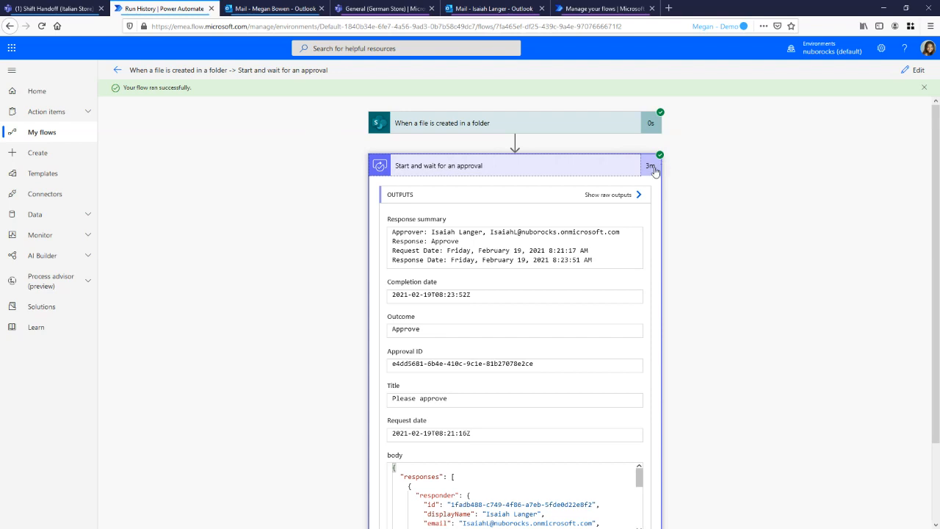
{"action": "left_click", "coordinate": [553, 169]}
{"action": "left_click", "coordinate": [527, 169]}
{"action": "scroll", "coordinate": [514, 220], "scroll_direction": "down", "scroll_amount": 3}
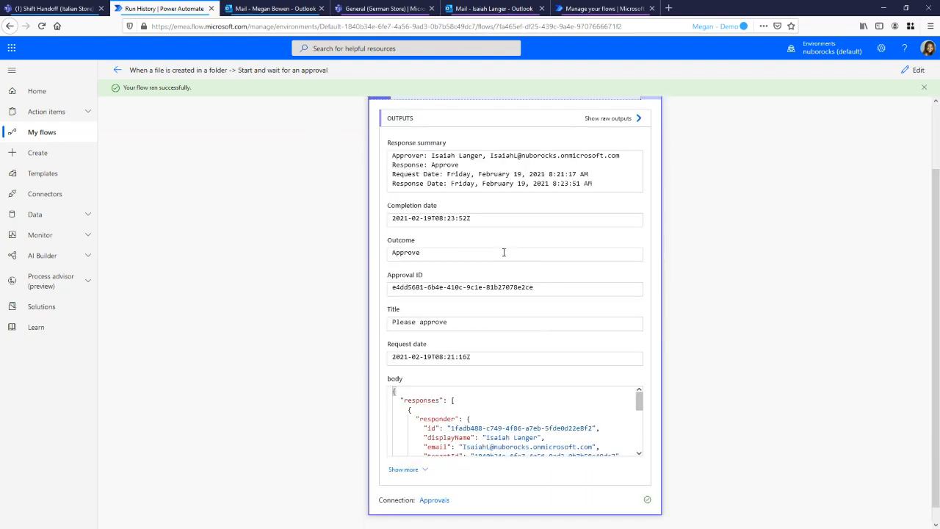
{"action": "scroll", "coordinate": [580, 374], "scroll_direction": "up", "scroll_amount": 1}
{"action": "scroll", "coordinate": [616, 394], "scroll_direction": "down", "scroll_amount": 3}
Copy the full body JSON from the approval outputs into a blank Notepad document and maximize its window
{"action": "left_click_drag", "start_coordinate": [639, 405], "coordinate": [641, 430]}
{"action": "left_click_drag", "start_coordinate": [441, 432], "coordinate": [387, 335]}
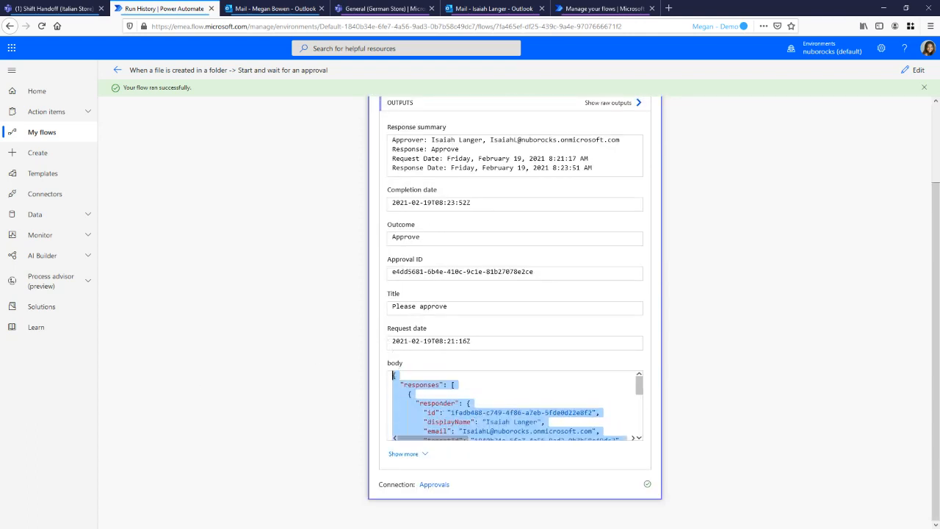
{"action": "key", "text": "alt+Tab"}
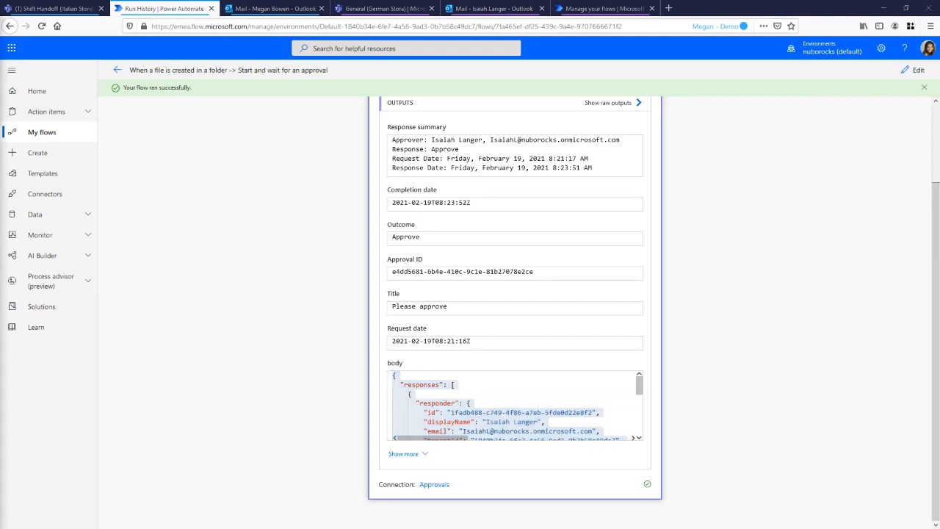
{"action": "left_click_drag", "start_coordinate": [0, 221], "coordinate": [342, 121]}
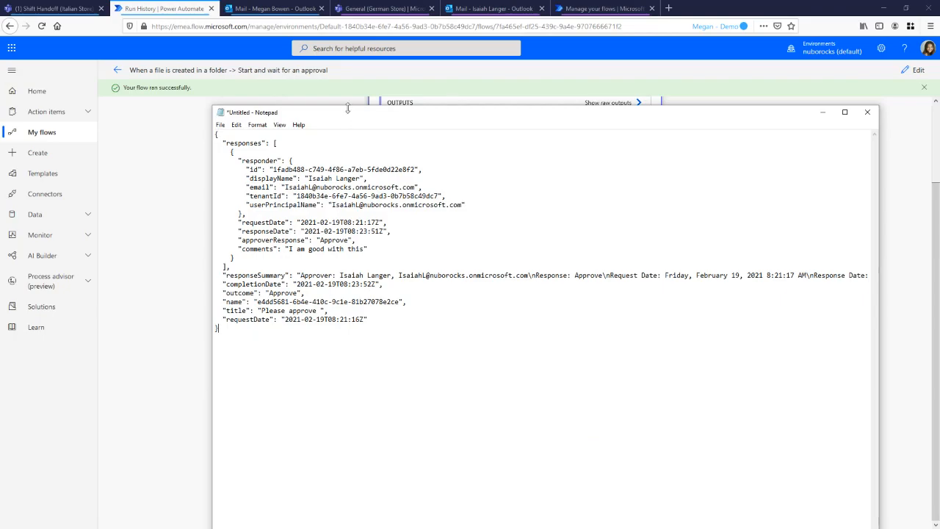
{"action": "double_click", "coordinate": [352, 117]}
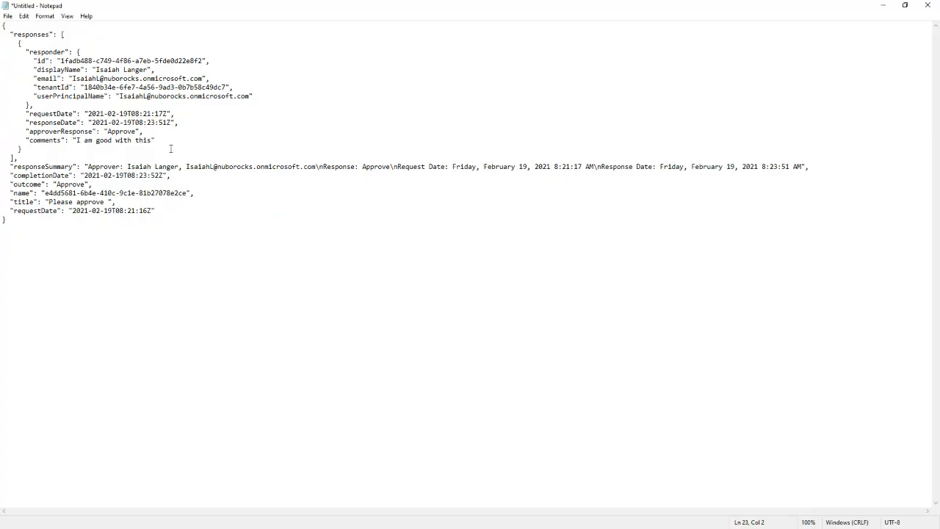
Examine the outcome property and its value in the pasted JSON, and close Notepad
{"action": "left_click_drag", "start_coordinate": [44, 185], "coordinate": [13, 185]}
{"action": "left_click", "coordinate": [44, 185]}
{"action": "left_click_drag", "start_coordinate": [90, 184], "coordinate": [13, 185]}
{"action": "left_click_drag", "start_coordinate": [87, 184], "coordinate": [58, 184]}
{"action": "left_click", "coordinate": [723, 103]}
{"action": "left_click", "coordinate": [928, 6]}
{"action": "left_click", "coordinate": [486, 270]}
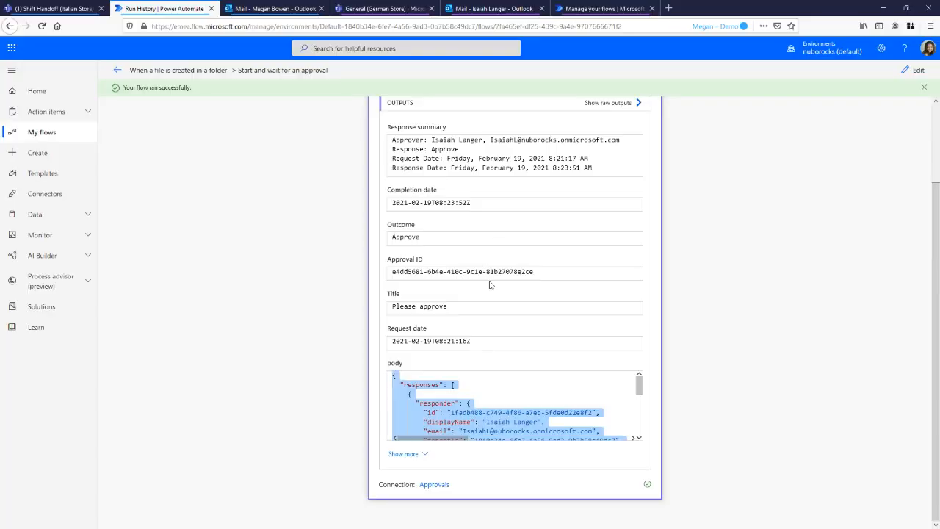
Leave the run history, open the flow for editing, and add a Condition control after the approval action
{"action": "scroll", "coordinate": [783, 210], "scroll_direction": "up", "scroll_amount": 2}
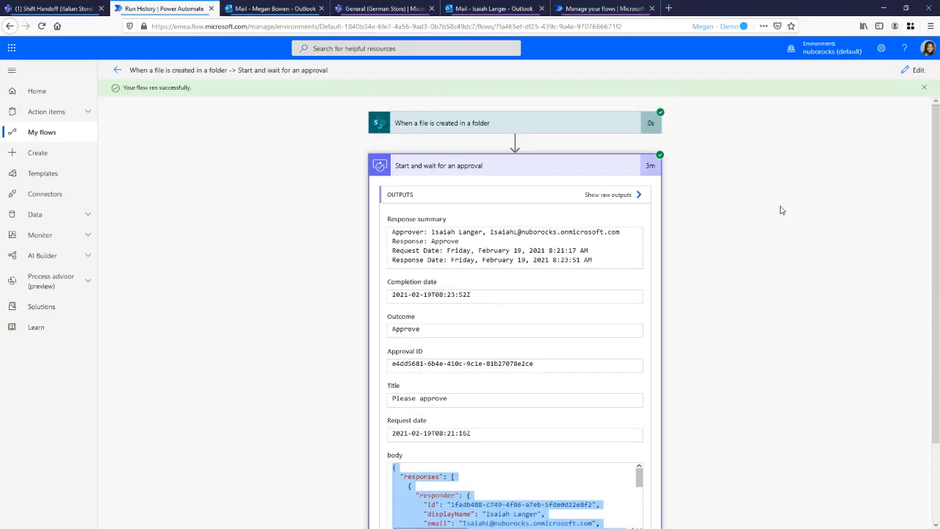
{"action": "left_click", "coordinate": [117, 70]}
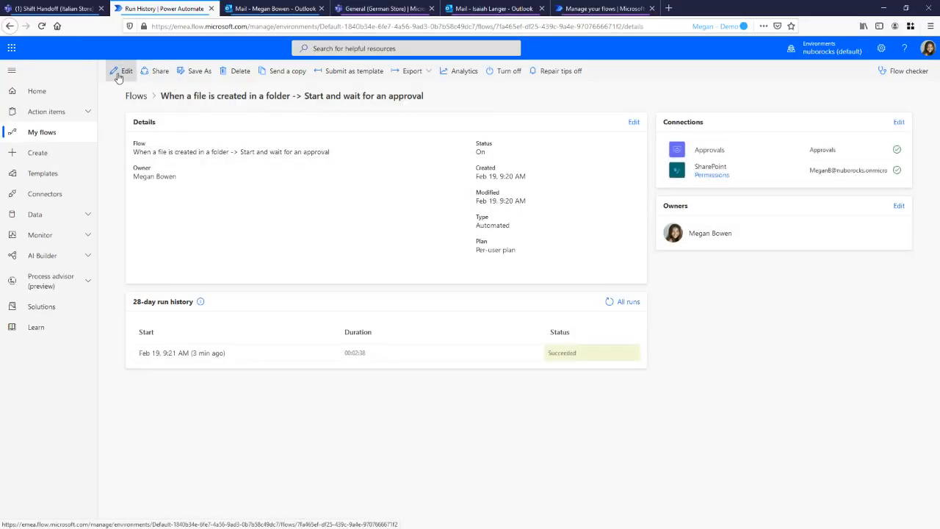
{"action": "left_click", "coordinate": [118, 73]}
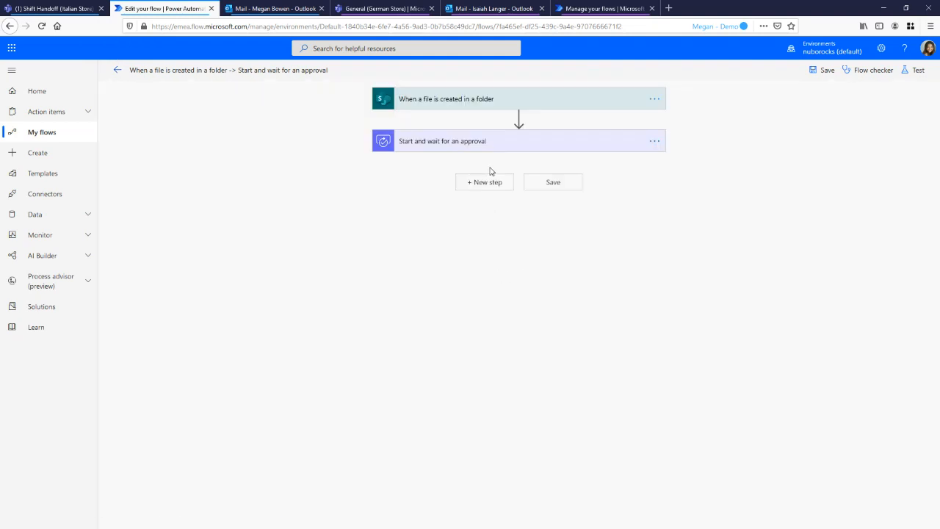
{"action": "left_click", "coordinate": [488, 182]}
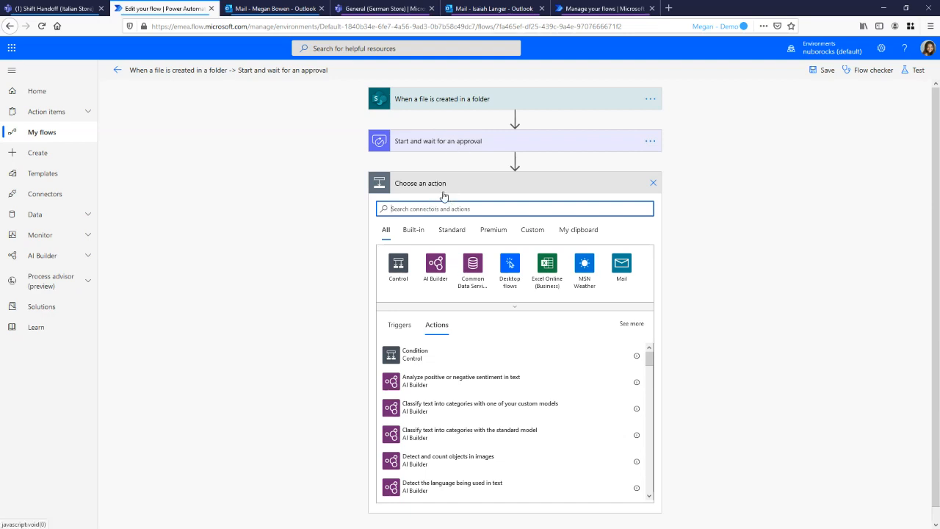
{"action": "left_click", "coordinate": [398, 271]}
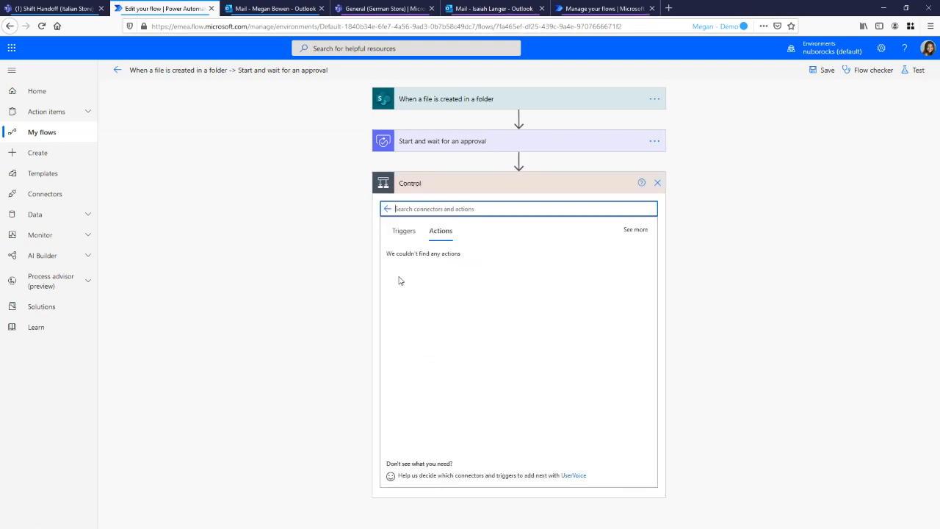
{"action": "left_click", "coordinate": [483, 266]}
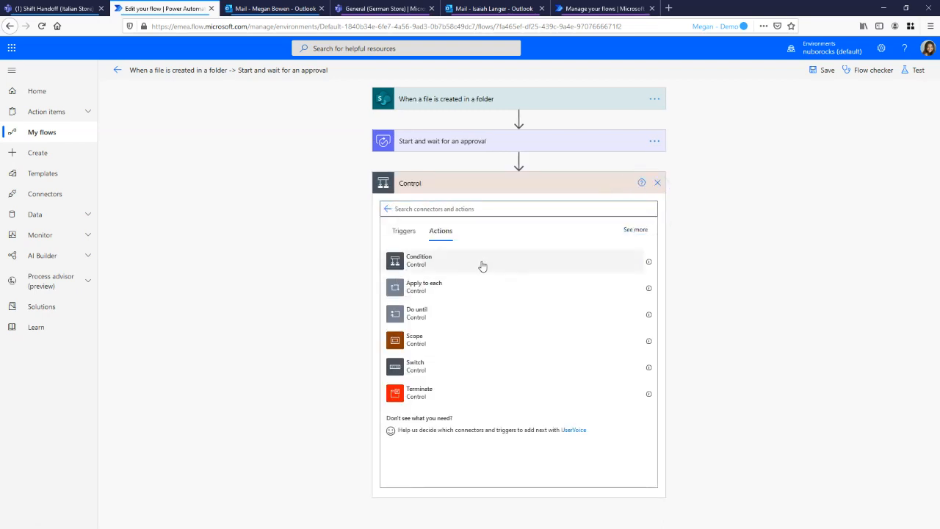
Set the condition to compare the approval's Outcome with the value "Approved"
{"action": "left_click", "coordinate": [445, 213]}
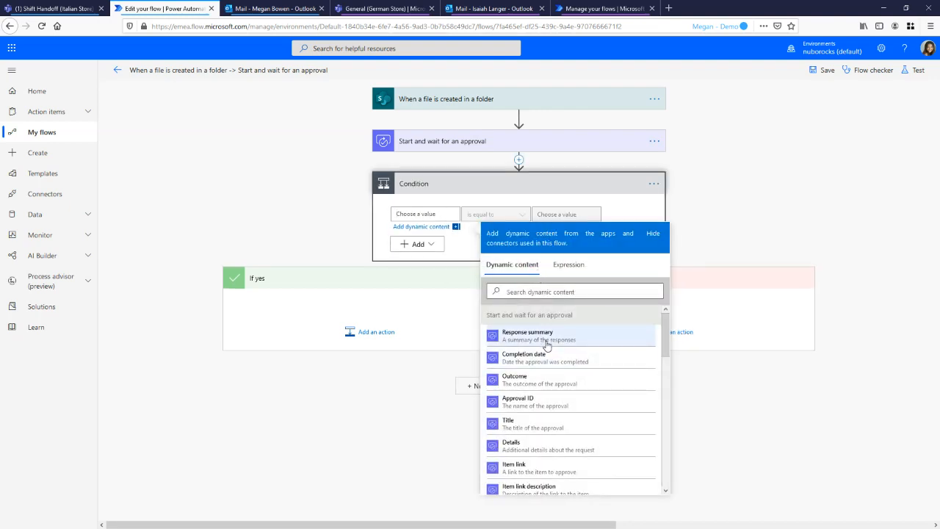
{"action": "left_click", "coordinate": [539, 386]}
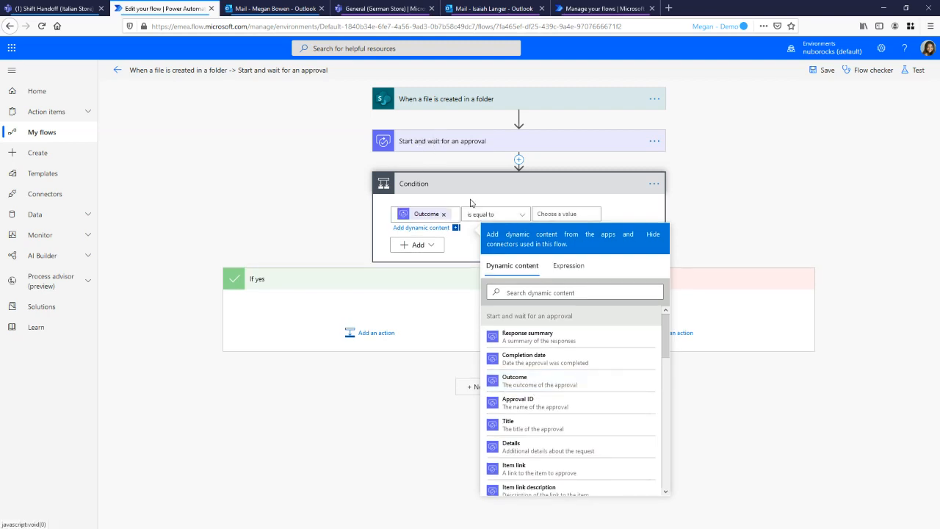
{"action": "left_click", "coordinate": [487, 188]}
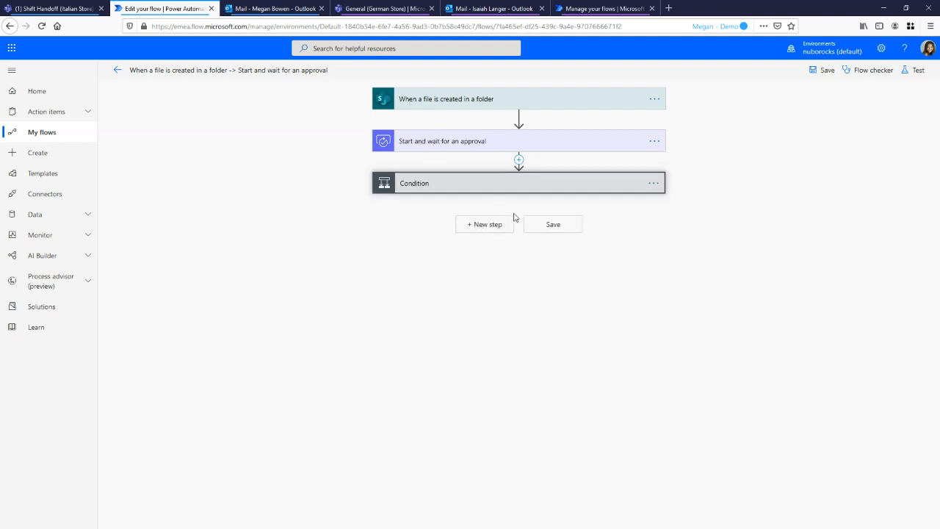
{"action": "left_click", "coordinate": [453, 143]}
{"action": "left_click", "coordinate": [440, 319]}
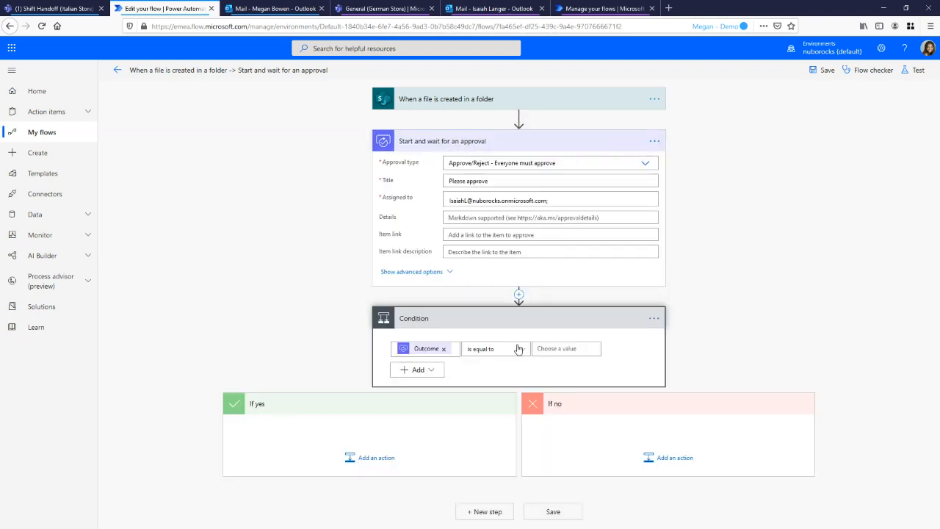
{"action": "left_click", "coordinate": [561, 349]}
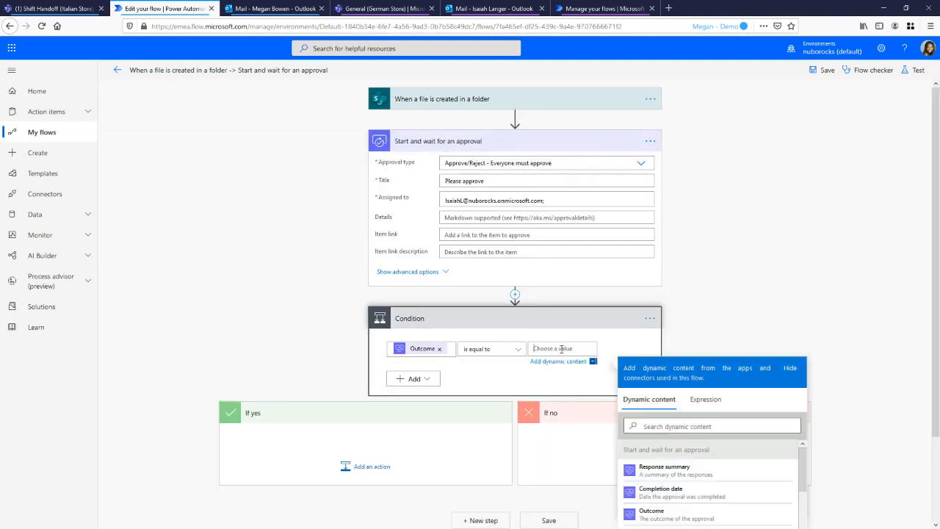
{"action": "type", "text": "Approved"}
Change the condition's operator to "does not contain" and its comparison value to "Rejected"
{"action": "left_click", "coordinate": [512, 351]}
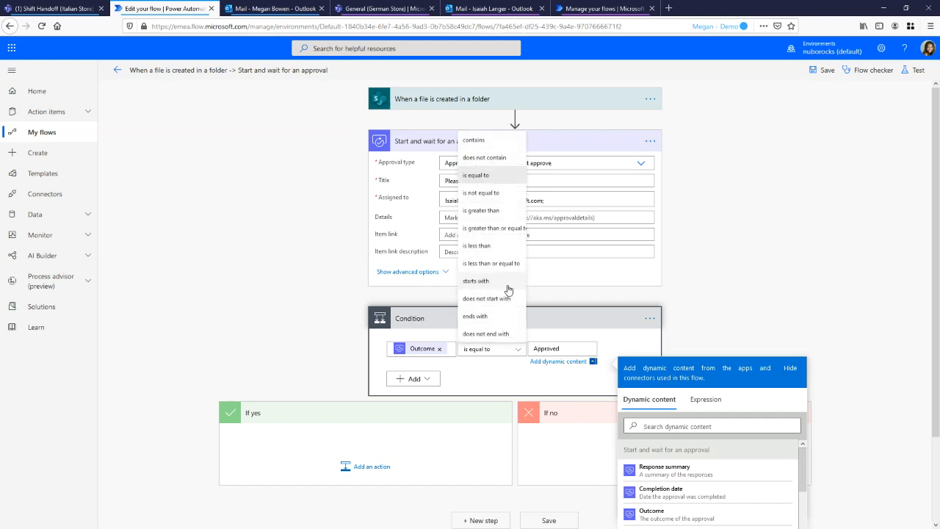
{"action": "left_click", "coordinate": [496, 158]}
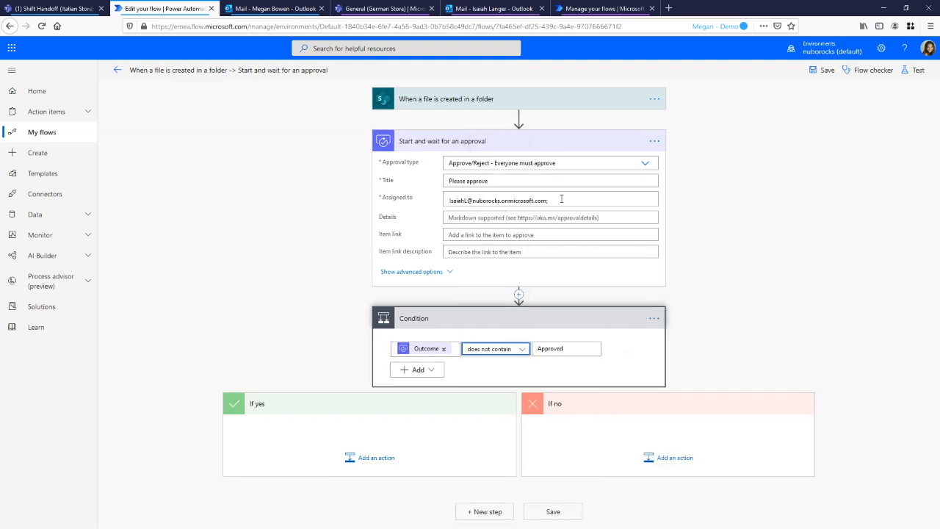
{"action": "double_click", "coordinate": [551, 349]}
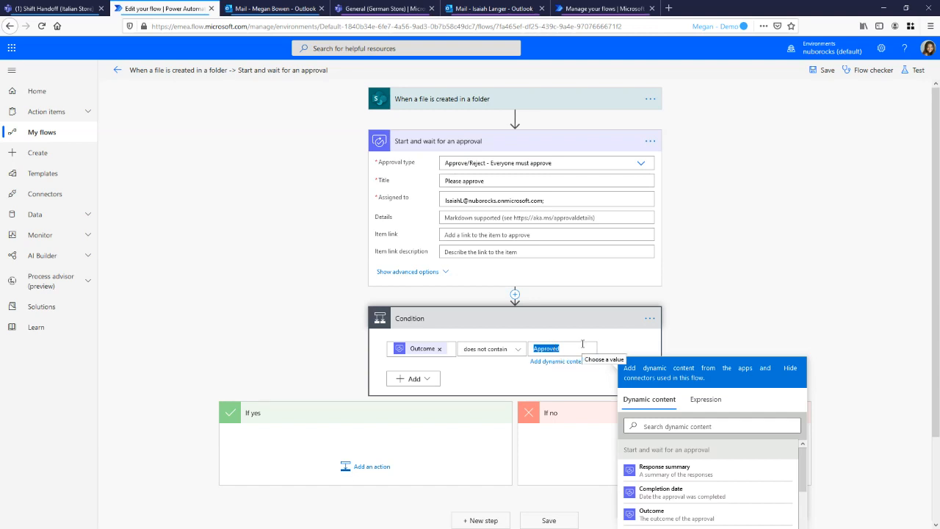
{"action": "type", "text": "Rejected"}
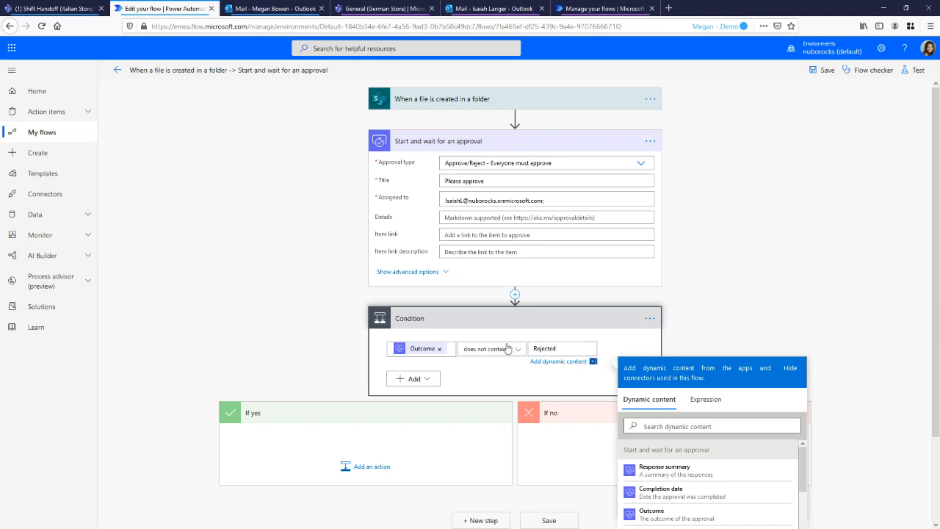
{"action": "double_click", "coordinate": [559, 349]}
{"action": "left_click", "coordinate": [753, 233]}
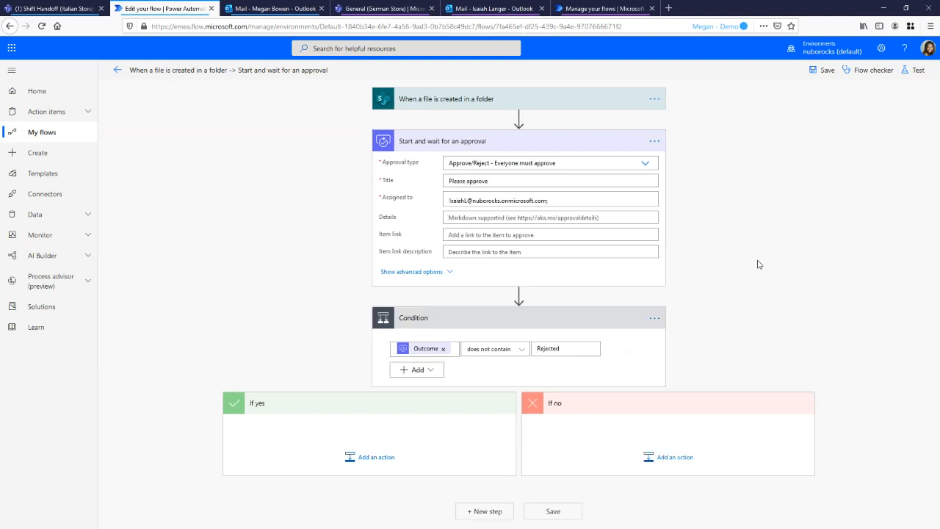
Add the Office 365 Outlook "Send an email (V2)" action to the condition's If yes branch
{"action": "left_click", "coordinate": [561, 144]}
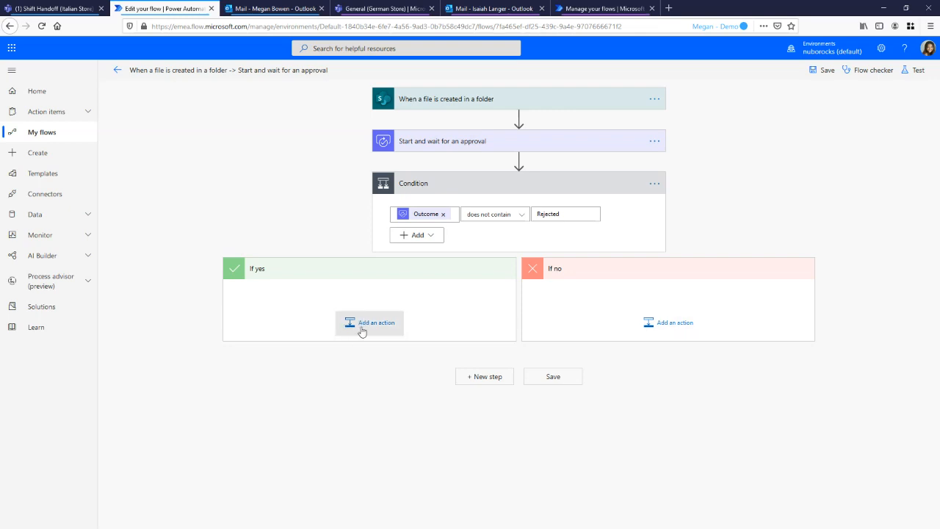
{"action": "left_click", "coordinate": [374, 328]}
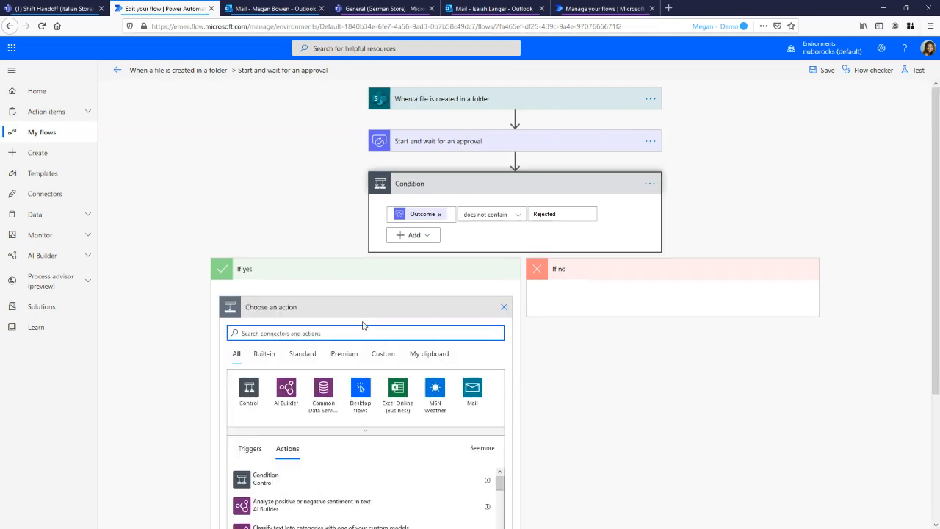
{"action": "type", "text": "outloo"}
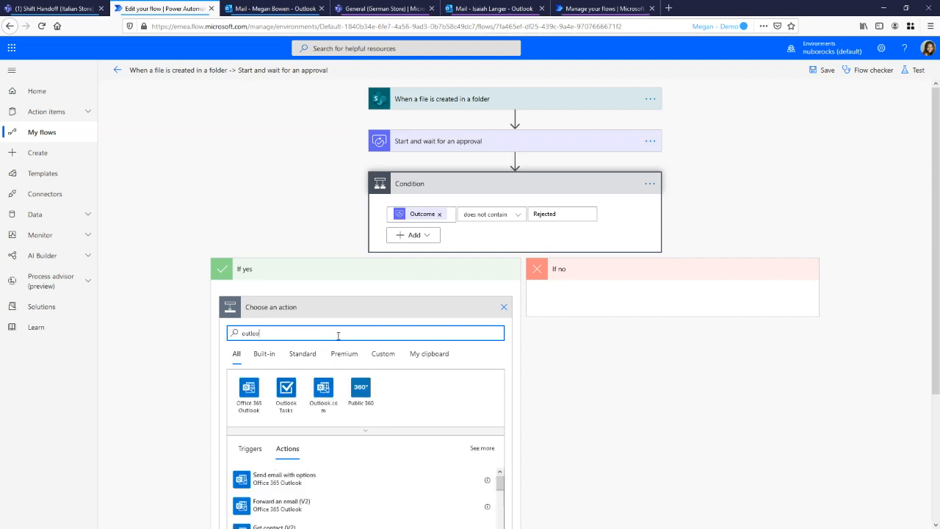
{"action": "left_click", "coordinate": [250, 389]}
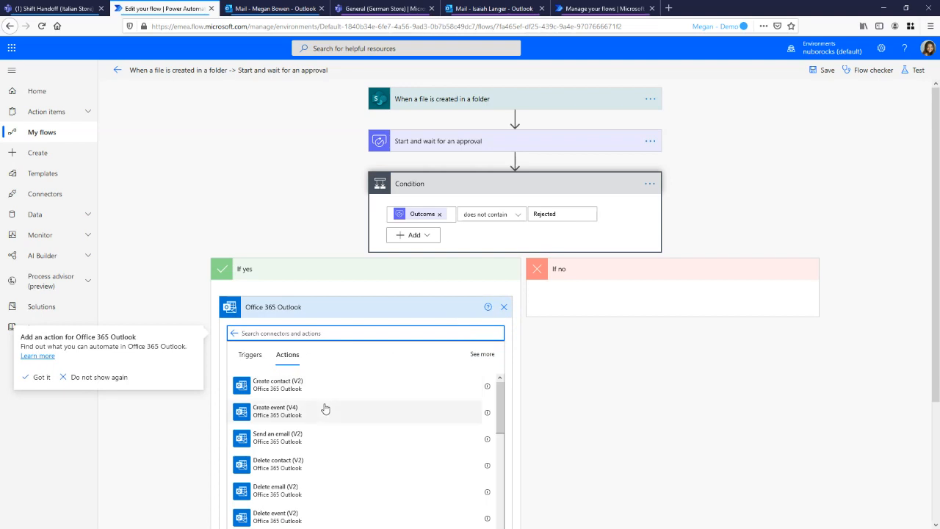
{"action": "left_click", "coordinate": [323, 435]}
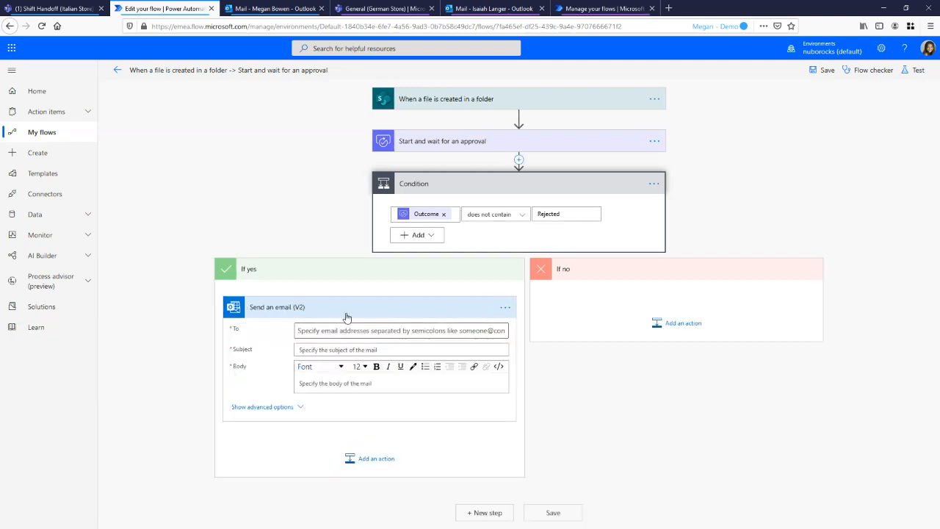
Insert the Office 365 Users "Get user profile (V2)" action between the file-created trigger and the approval
{"action": "left_click", "coordinate": [520, 118]}
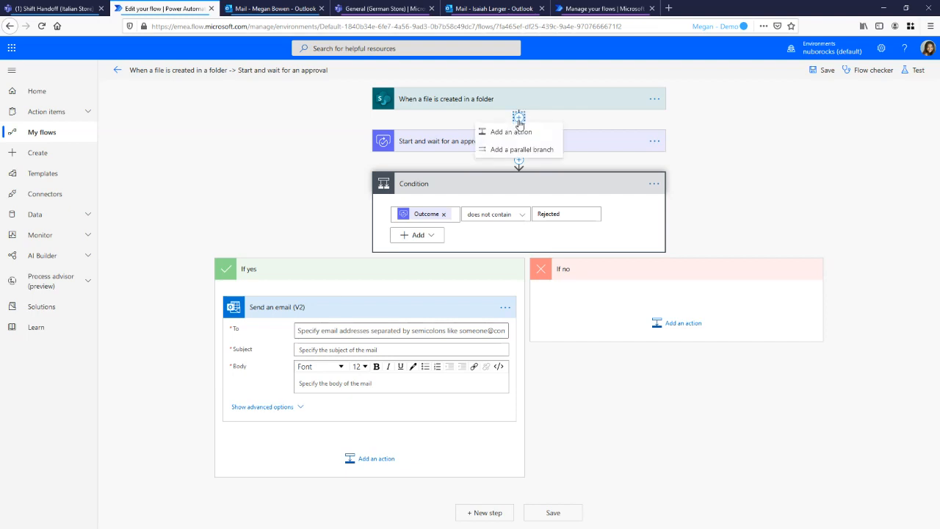
{"action": "left_click", "coordinate": [521, 131]}
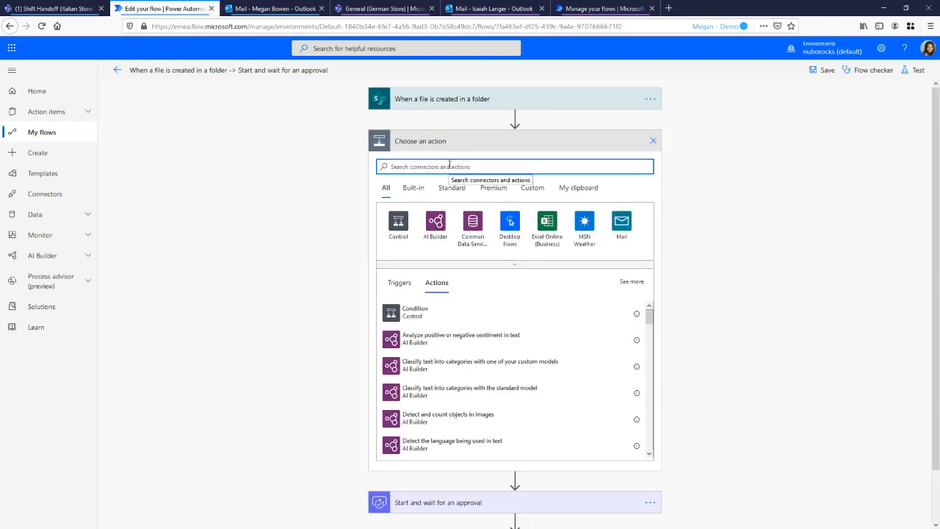
{"action": "type", "text": "office 365"}
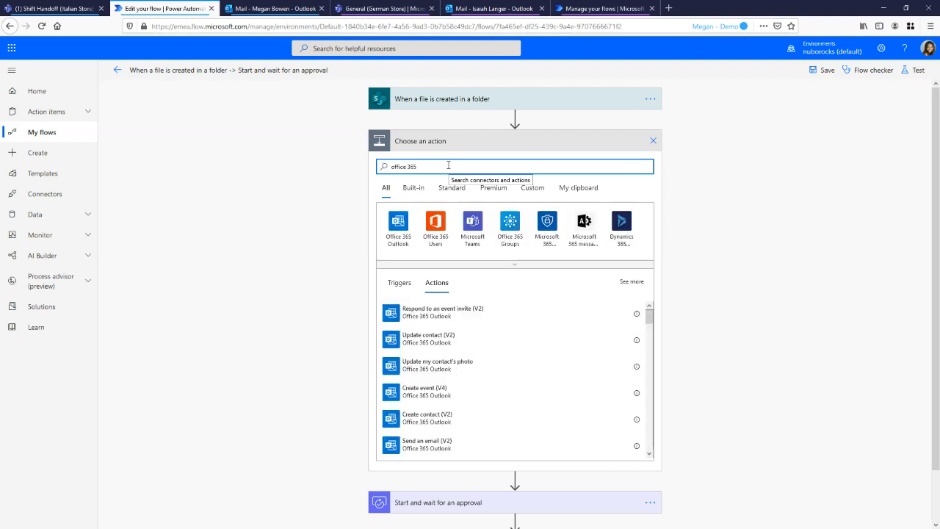
{"action": "left_click", "coordinate": [440, 222]}
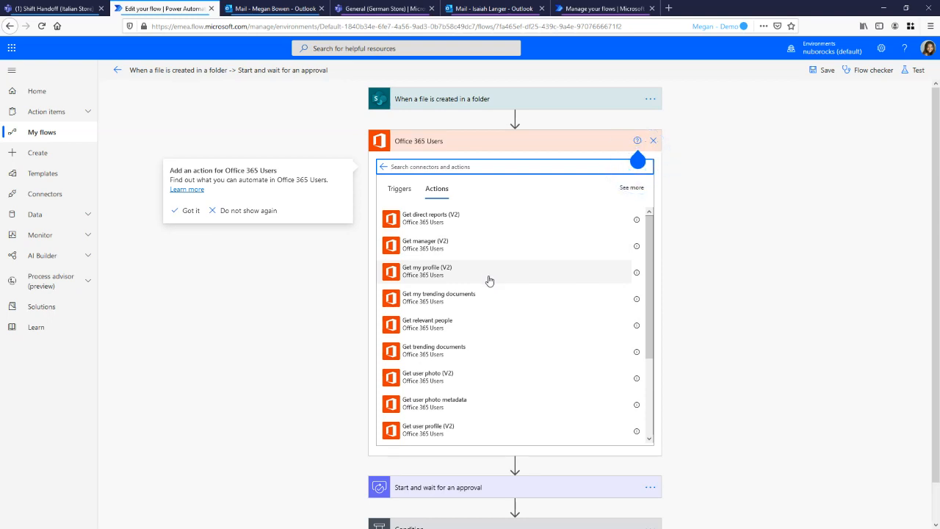
{"action": "scroll", "coordinate": [490, 281], "scroll_direction": "down", "scroll_amount": 2}
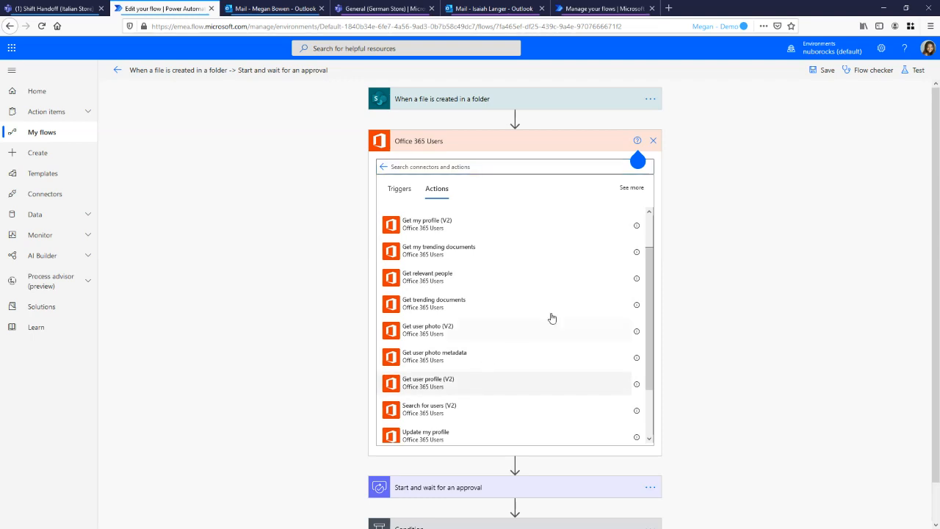
{"action": "left_click", "coordinate": [459, 381]}
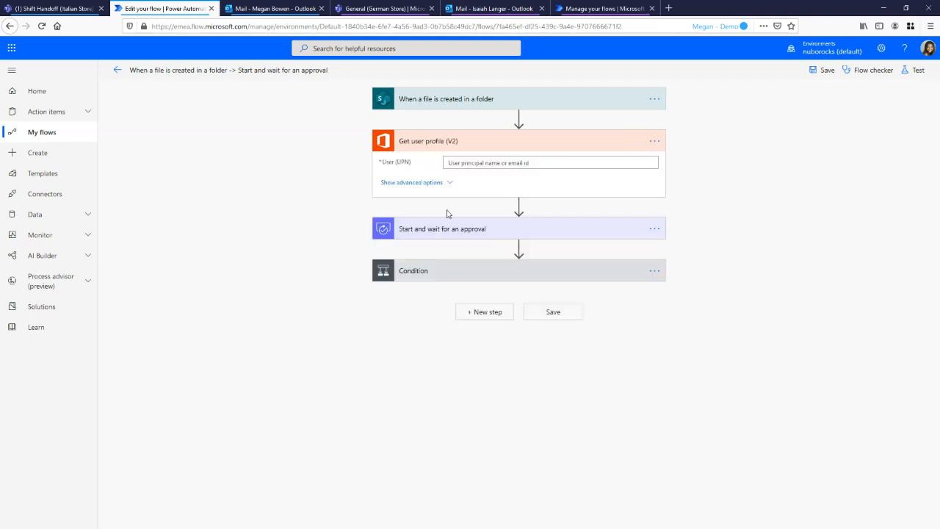
Delete the "Get user profile (V2)" action from the flow and confirm the deletion
{"action": "left_click", "coordinate": [654, 141]}
{"action": "left_click", "coordinate": [694, 263]}
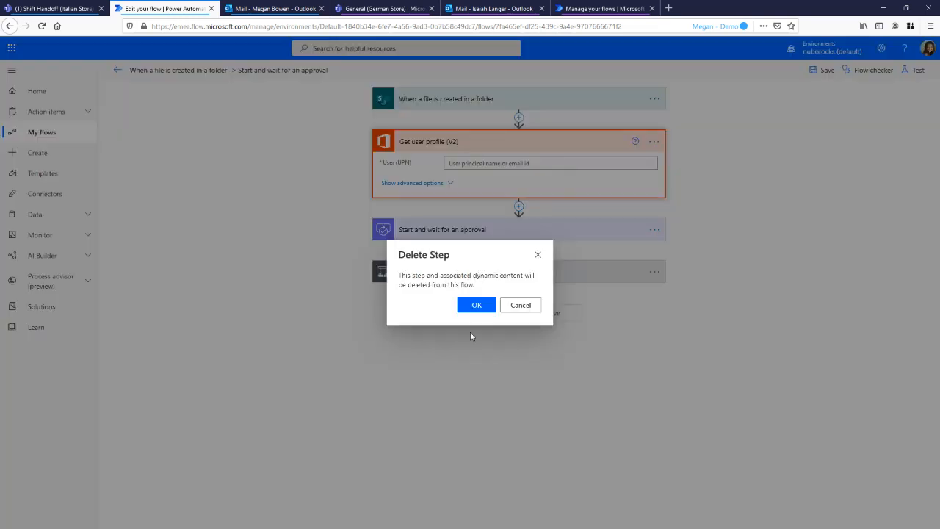
{"action": "left_click", "coordinate": [476, 304]}
Insert the "Get user profile (V2)" action again directly after the trigger and show the dynamic content available for its User (UPN) field
{"action": "left_click", "coordinate": [519, 118]}
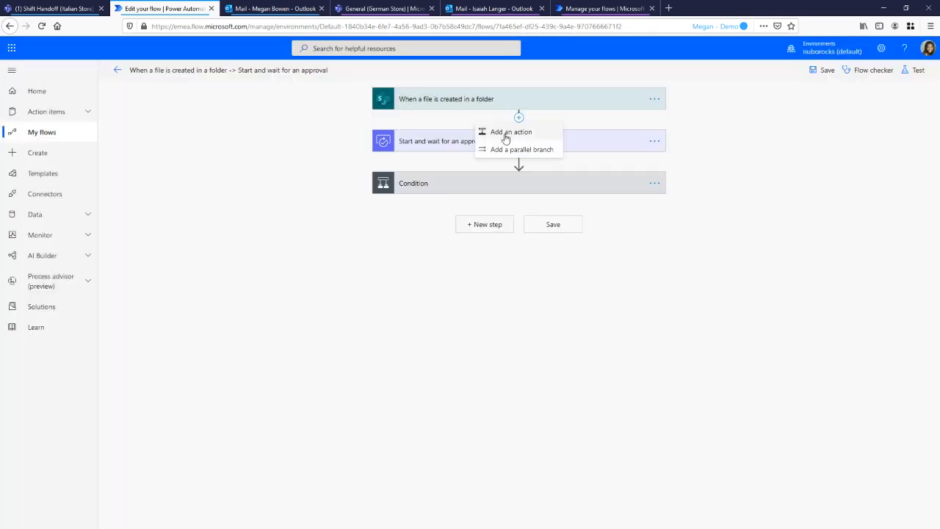
{"action": "left_click", "coordinate": [508, 132]}
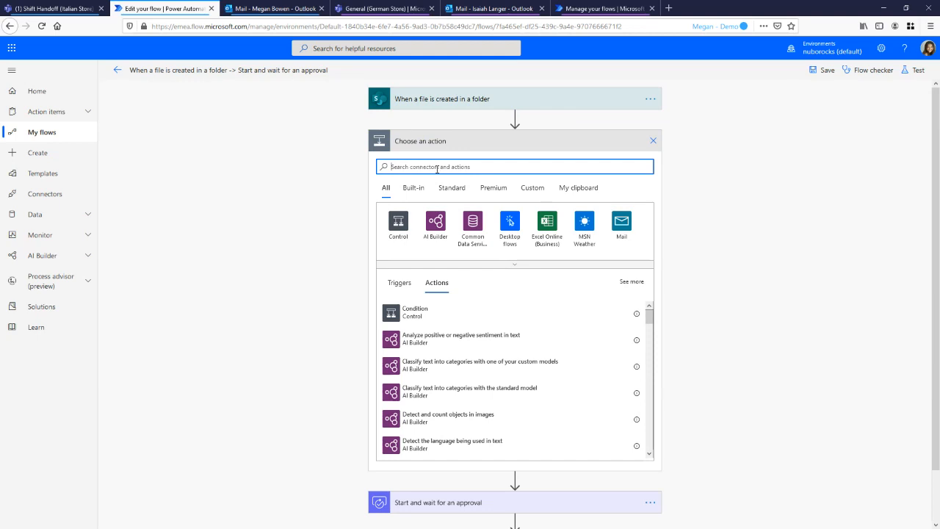
{"action": "type", "text": "office"}
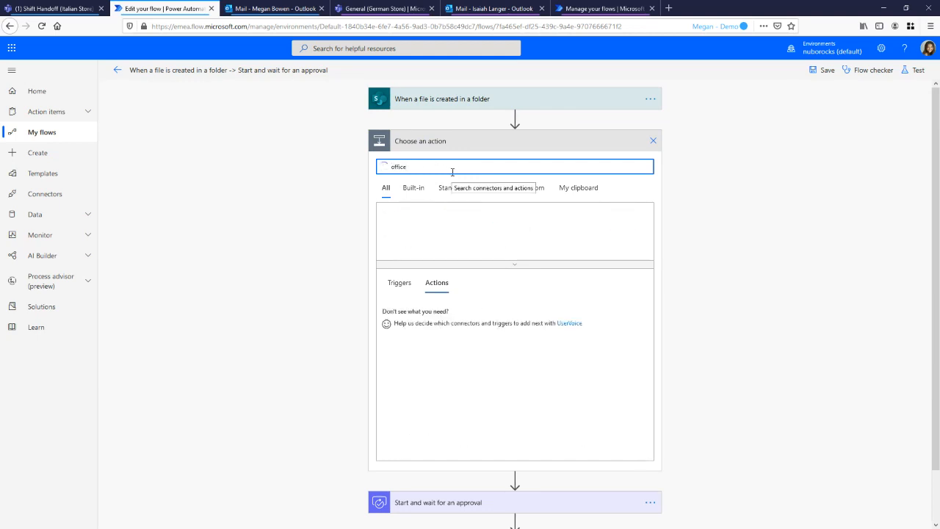
{"action": "left_click", "coordinate": [437, 222]}
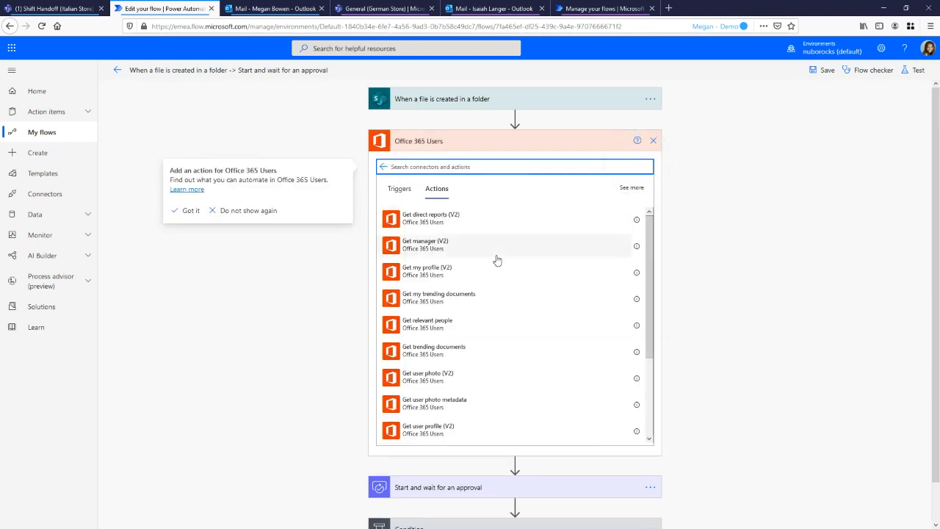
{"action": "scroll", "coordinate": [493, 266], "scroll_direction": "down", "scroll_amount": 1}
{"action": "scroll", "coordinate": [492, 266], "scroll_direction": "down", "scroll_amount": 3}
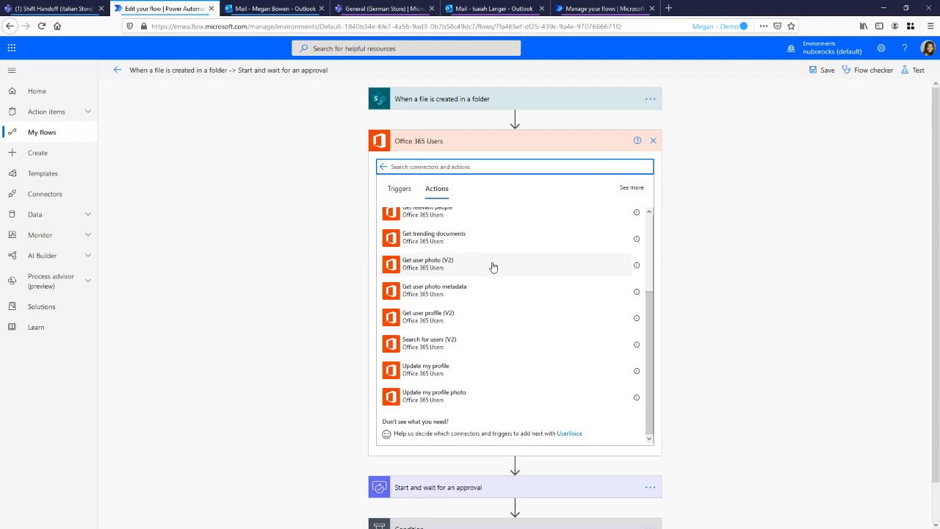
{"action": "left_click", "coordinate": [475, 325]}
{"action": "left_click", "coordinate": [518, 161]}
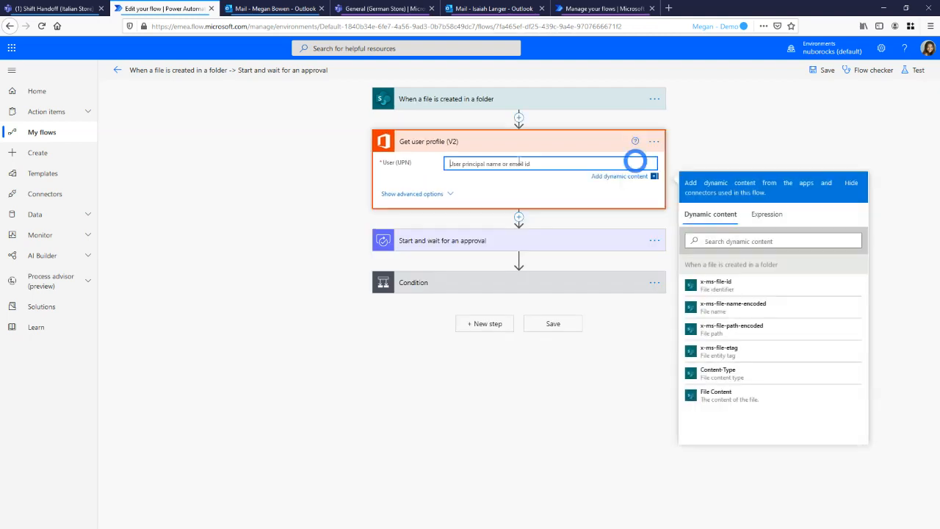
Replace the "Get user profile (V2)" action with the Office 365 Users "Get my profile (V2)" action directly after the file-created trigger
{"action": "left_click", "coordinate": [654, 141]}
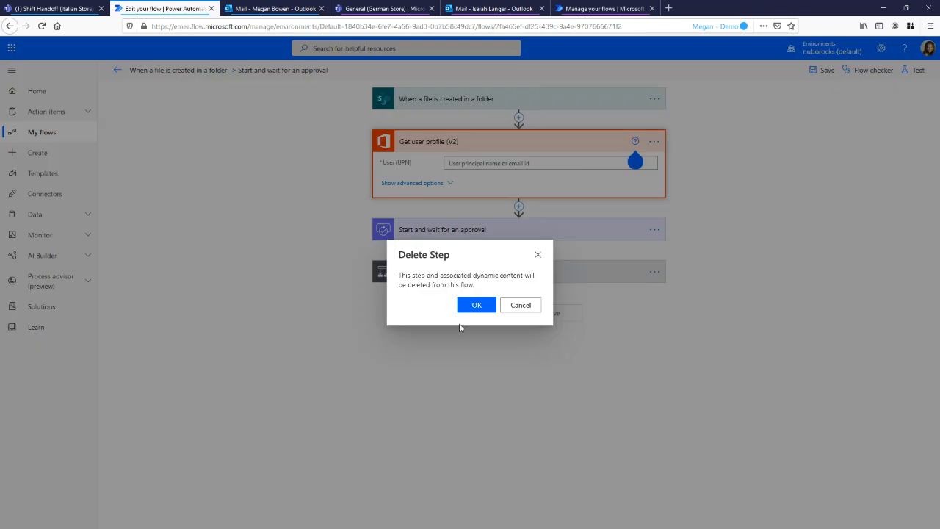
{"action": "left_click", "coordinate": [474, 306]}
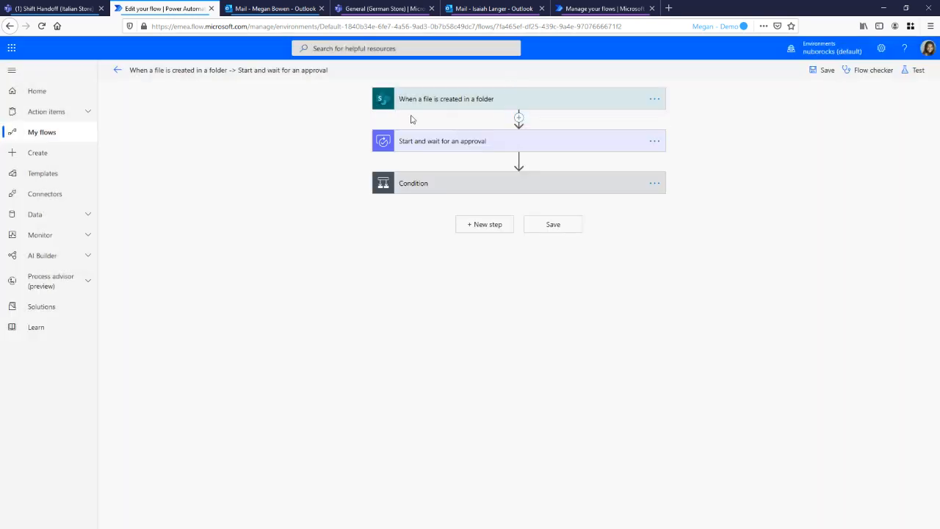
{"action": "left_click", "coordinate": [519, 117]}
{"action": "left_click", "coordinate": [505, 132]}
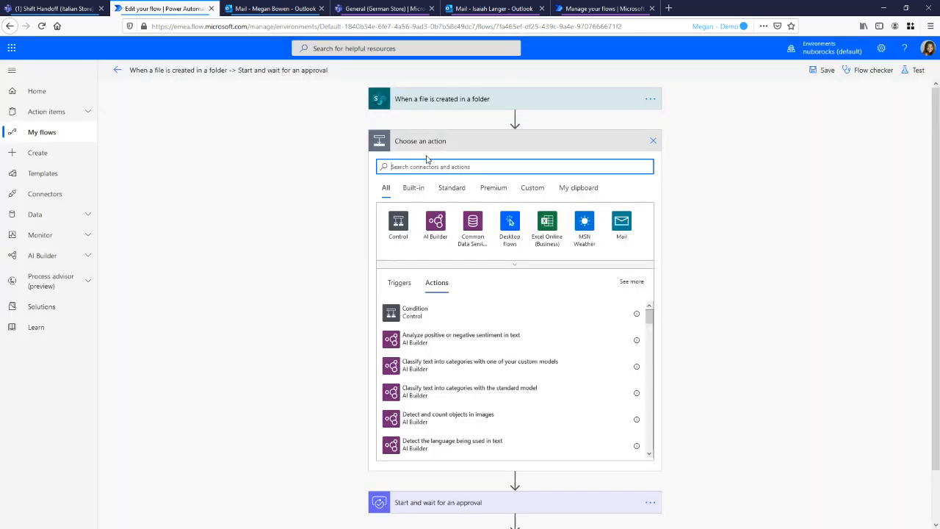
{"action": "type", "text": "office 365"}
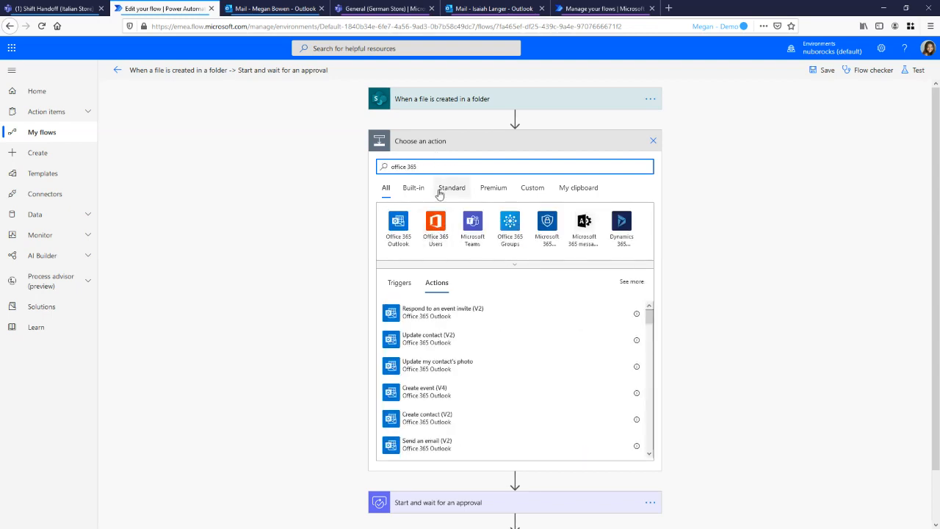
{"action": "key", "text": "ctrl+a"}
{"action": "type", "text": "get my"}
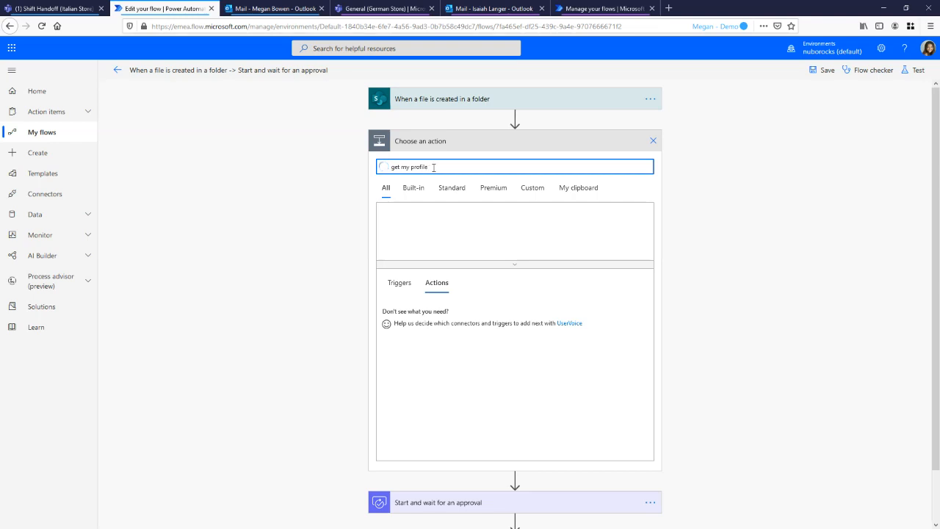
{"action": "left_click_drag", "start_coordinate": [433, 167], "coordinate": [379, 167]}
{"action": "key", "text": "BackSpace"}
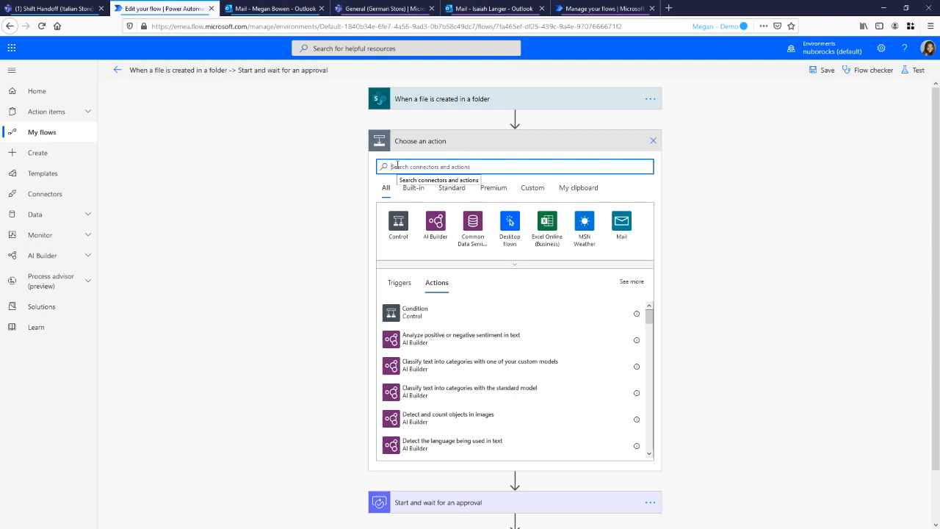
{"action": "type", "text": "office"}
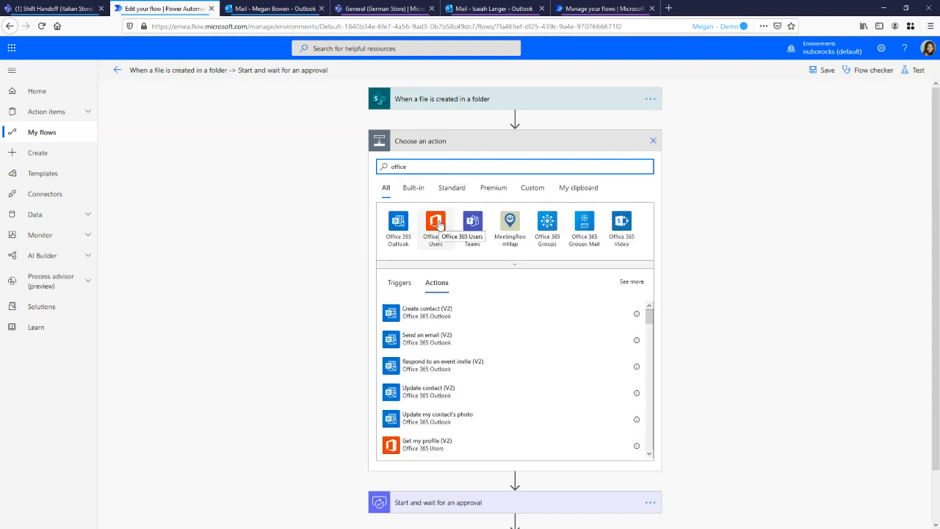
{"action": "left_click", "coordinate": [443, 445]}
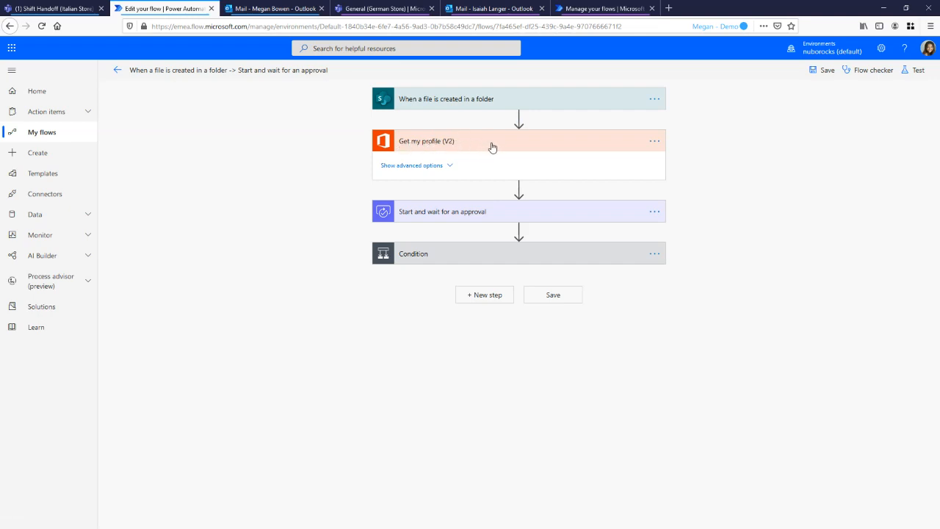
Set the recipient of the If yes branch's "Send an email (V2)" action to the Mail value from "Get my profile (V2)"
{"action": "left_click", "coordinate": [434, 255]}
{"action": "left_click", "coordinate": [301, 378]}
{"action": "left_click", "coordinate": [483, 353]}
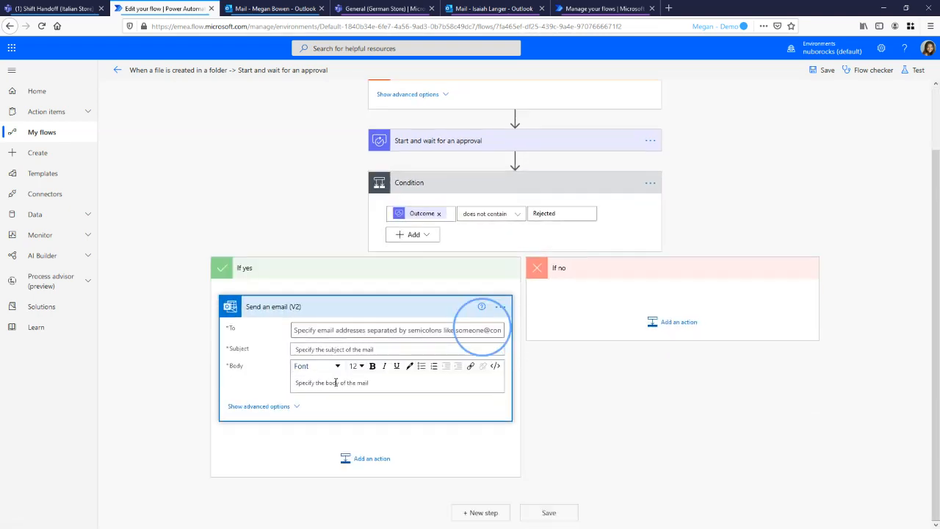
{"action": "left_click", "coordinate": [474, 359]}
{"action": "scroll", "coordinate": [635, 441], "scroll_direction": "down", "scroll_amount": 3}
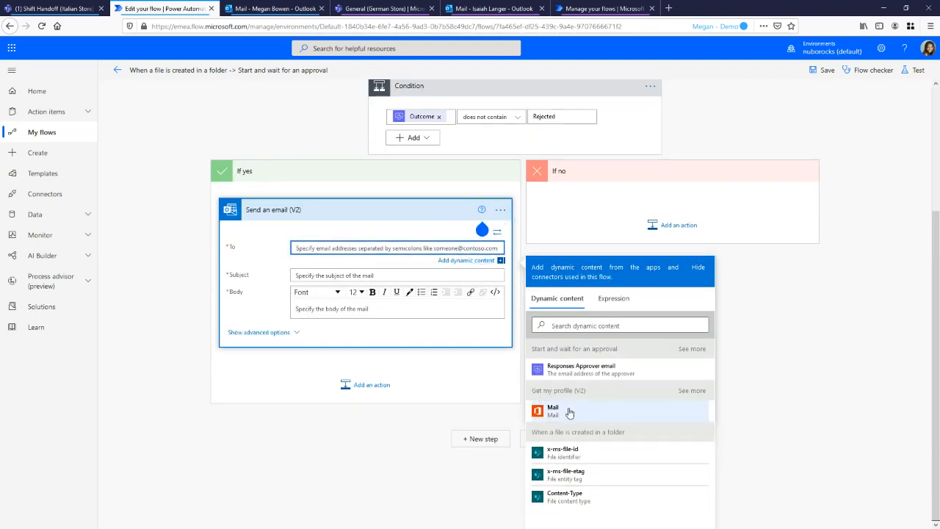
{"action": "left_click", "coordinate": [563, 416]}
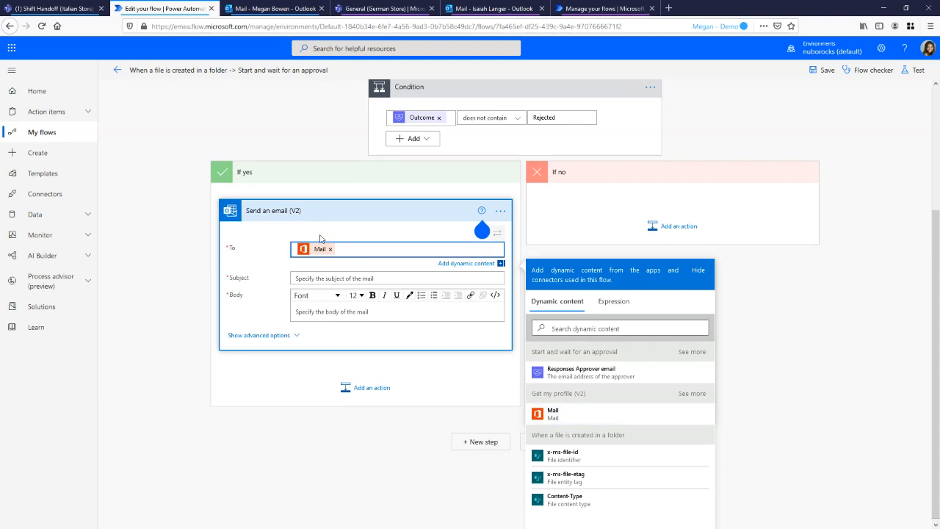
{"action": "left_click", "coordinate": [699, 273]}
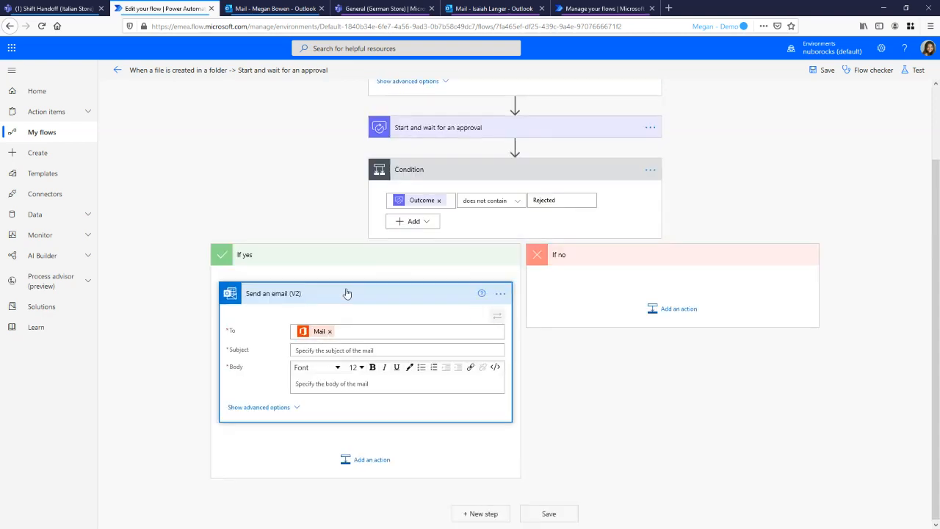
Set the email's subject to "Success E-Mail" and insert the approval's Response summary dynamic content as its body
{"action": "left_click", "coordinate": [341, 350]}
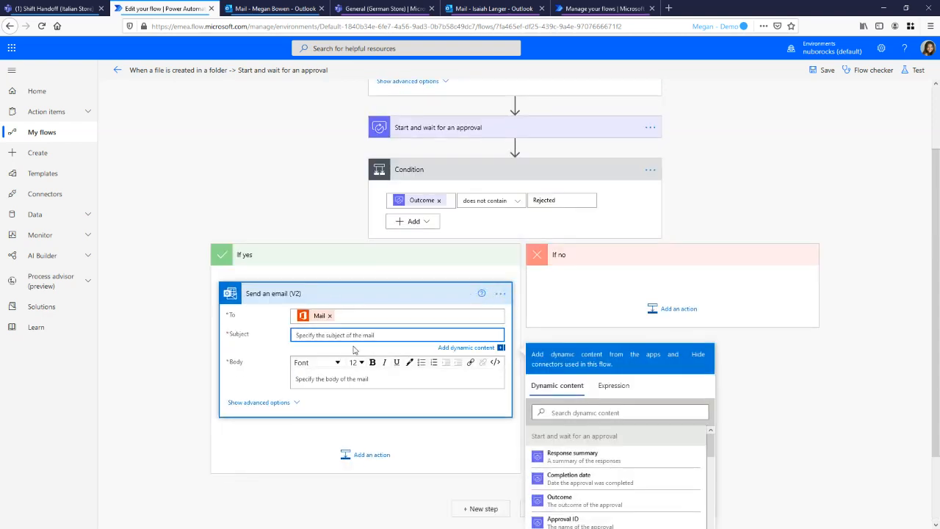
{"action": "type", "text": "Success E-Mail"}
{"action": "left_click", "coordinate": [372, 380]}
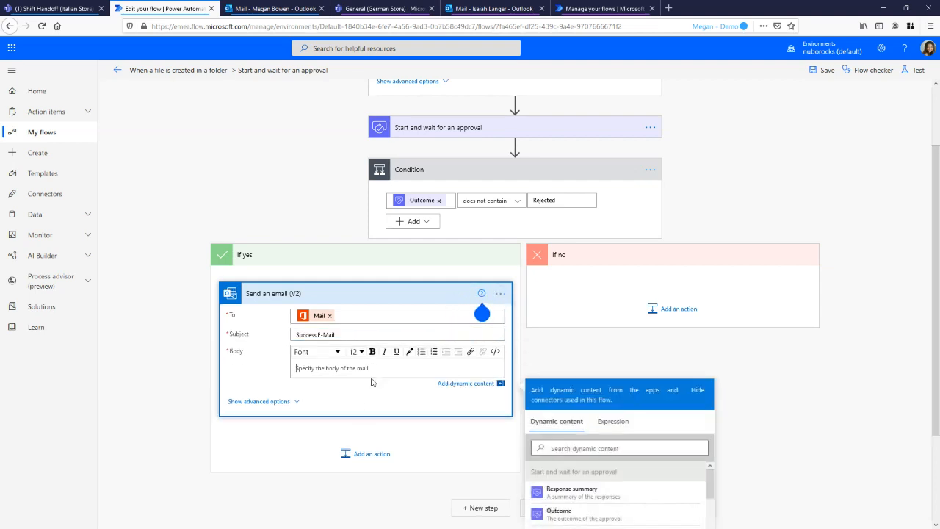
{"action": "scroll", "coordinate": [661, 330], "scroll_direction": "down", "scroll_amount": 3}
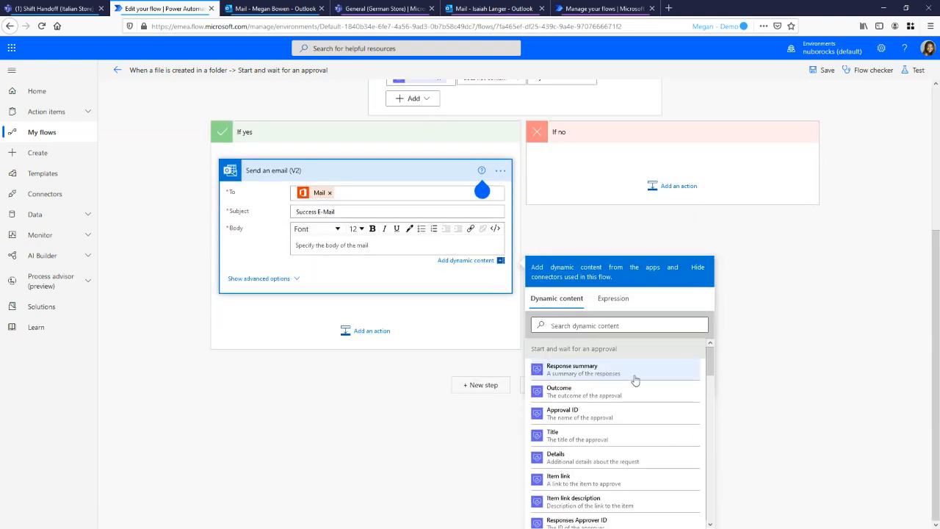
{"action": "scroll", "coordinate": [649, 379], "scroll_direction": "down", "scroll_amount": 1}
{"action": "scroll", "coordinate": [647, 378], "scroll_direction": "up", "scroll_amount": 1}
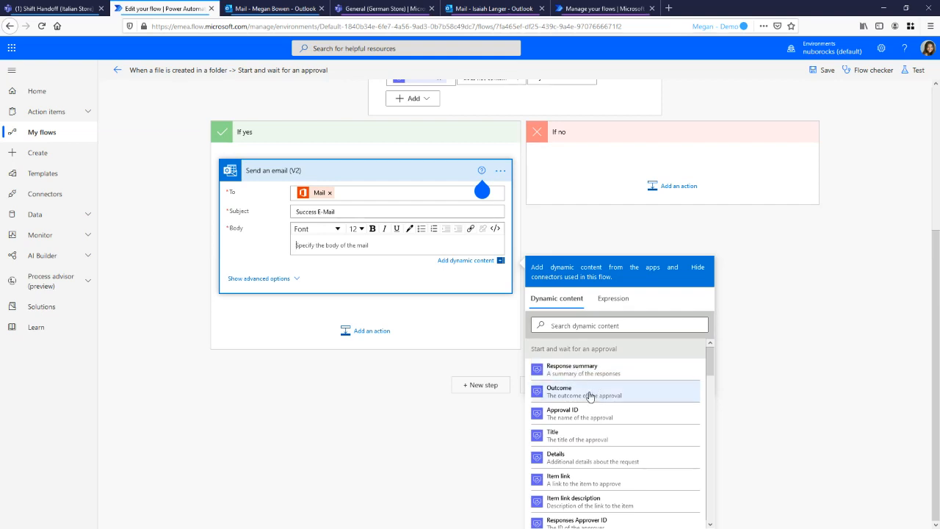
{"action": "scroll", "coordinate": [587, 395], "scroll_direction": "down", "scroll_amount": 3}
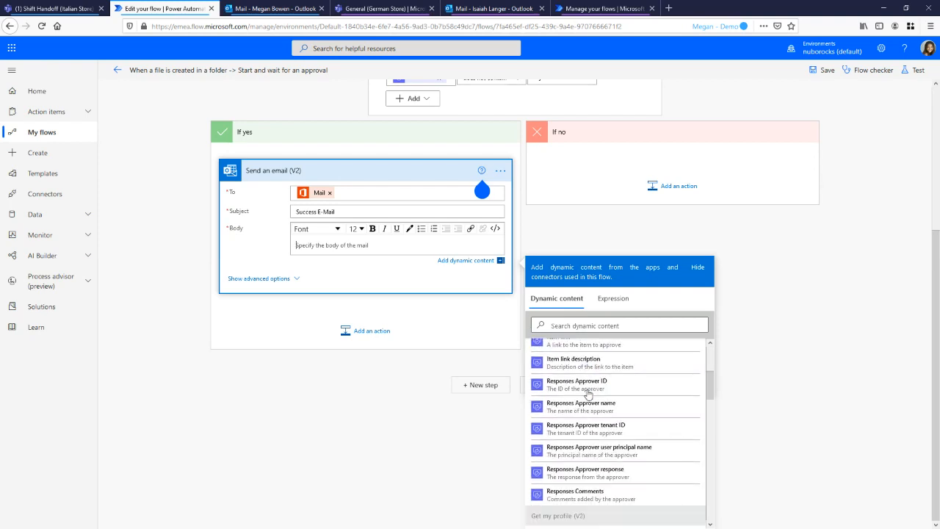
{"action": "scroll", "coordinate": [587, 396], "scroll_direction": "up", "scroll_amount": 2}
{"action": "scroll", "coordinate": [588, 395], "scroll_direction": "up", "scroll_amount": 1}
{"action": "left_click", "coordinate": [595, 376]}
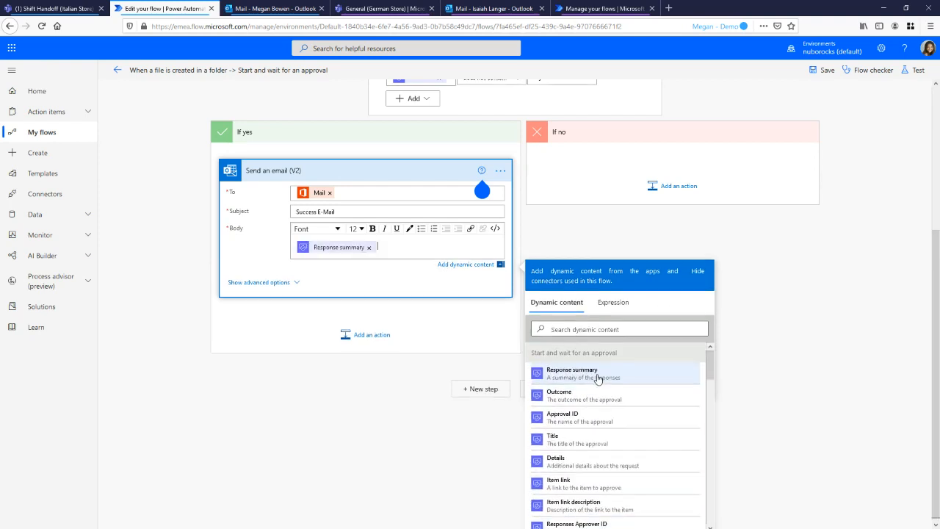
{"action": "left_click", "coordinate": [628, 235]}
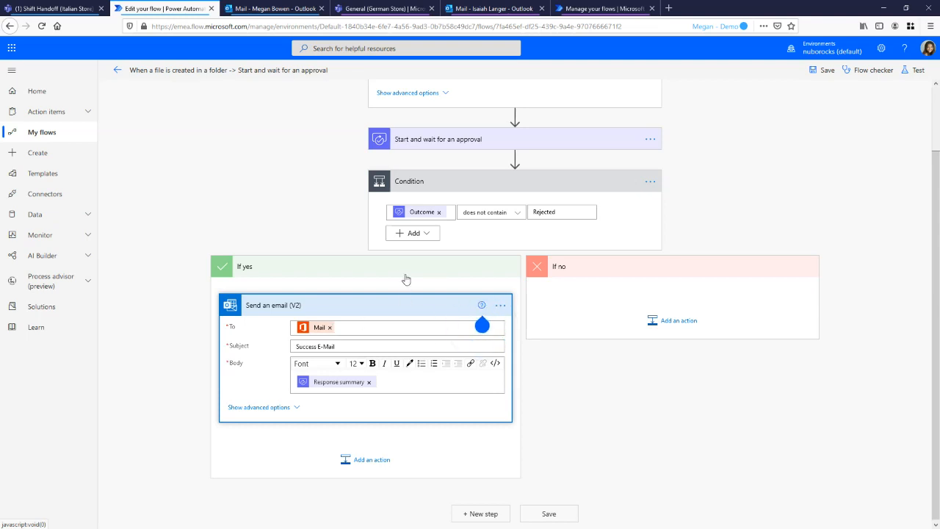
Save the flow and return to its details page
{"action": "left_click", "coordinate": [826, 71]}
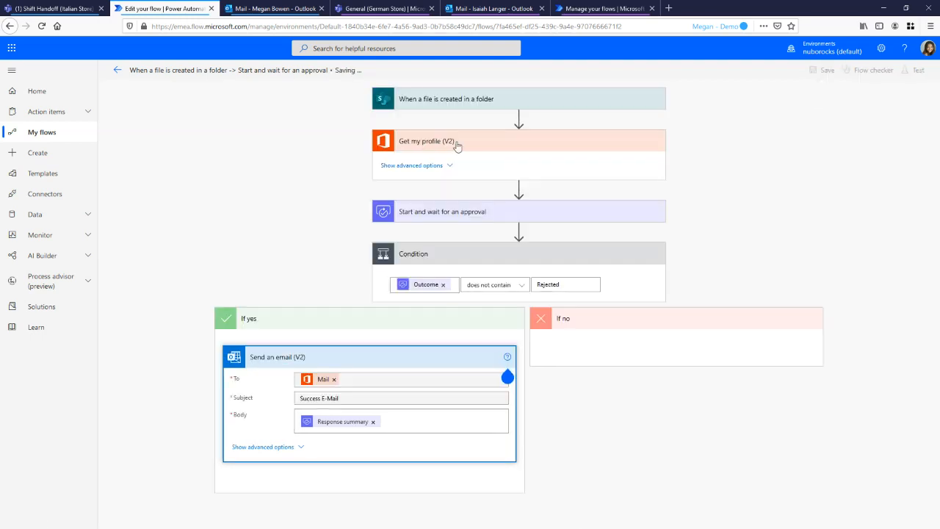
{"action": "left_click", "coordinate": [116, 75]}
{"action": "left_click", "coordinate": [503, 235]}
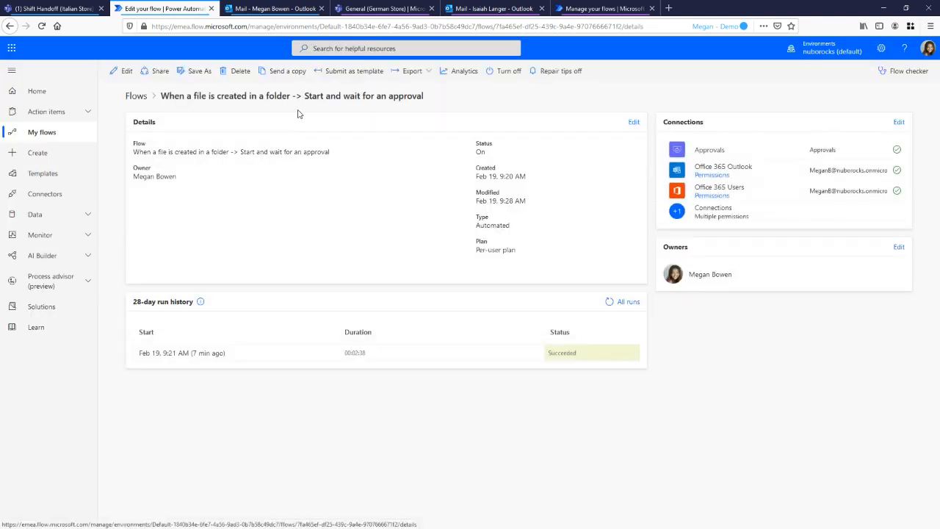
Switch to Microsoft Teams and search the app catalog for the Approvals app
{"action": "left_click", "coordinate": [83, 15]}
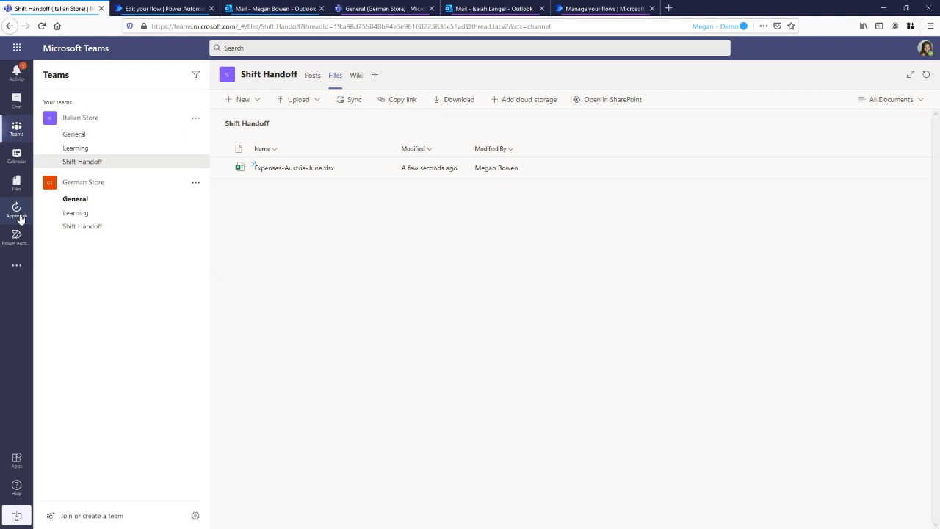
{"action": "left_click", "coordinate": [16, 268]}
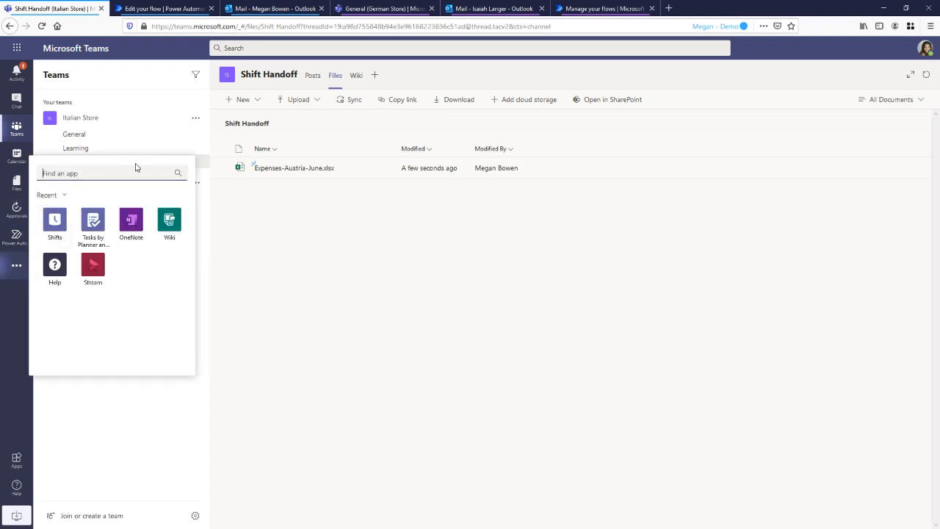
{"action": "type", "text": "approvals"}
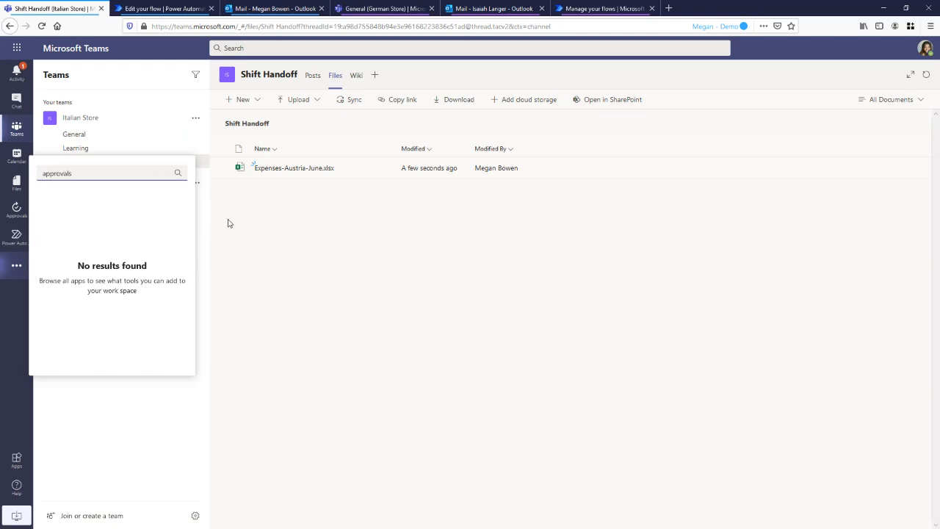
{"action": "left_click", "coordinate": [17, 459]}
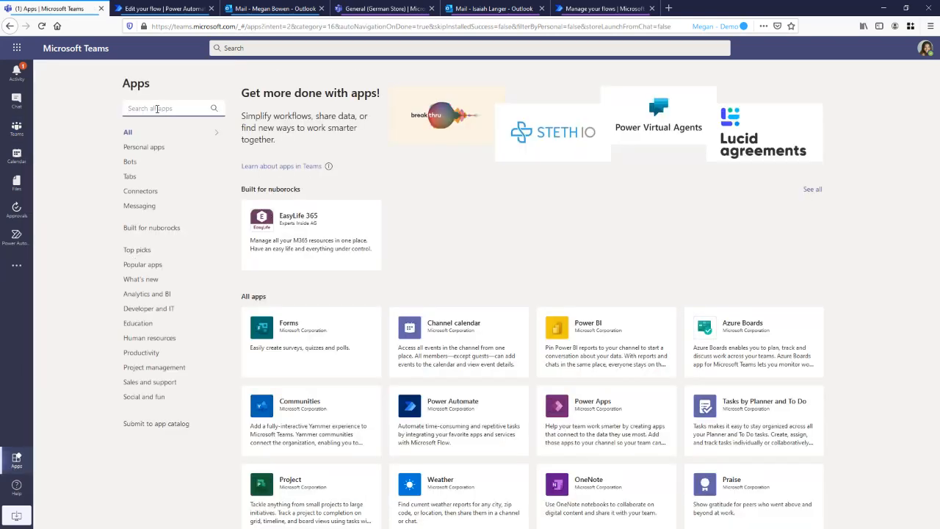
{"action": "type", "text": "approva"}
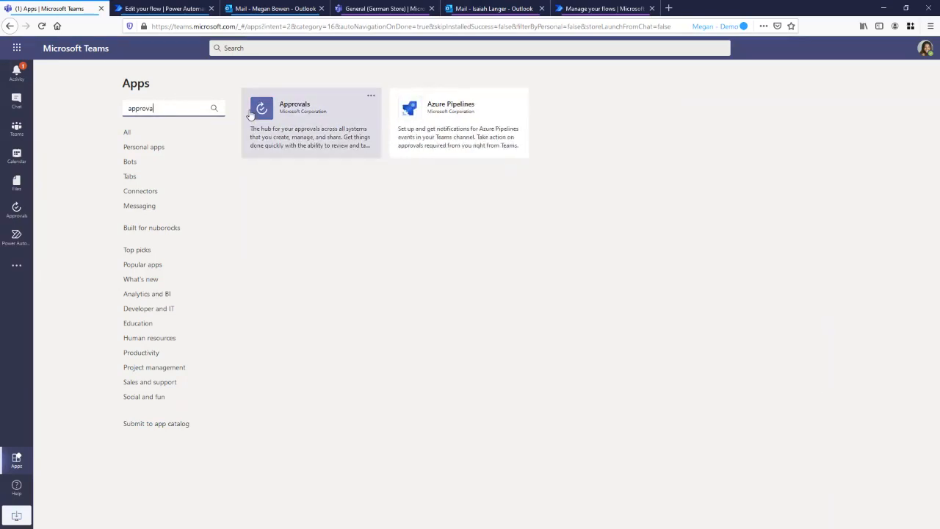
View the Approvals app's details and its options for adding it to a team or chat, and close the details
{"action": "left_click", "coordinate": [297, 110]}
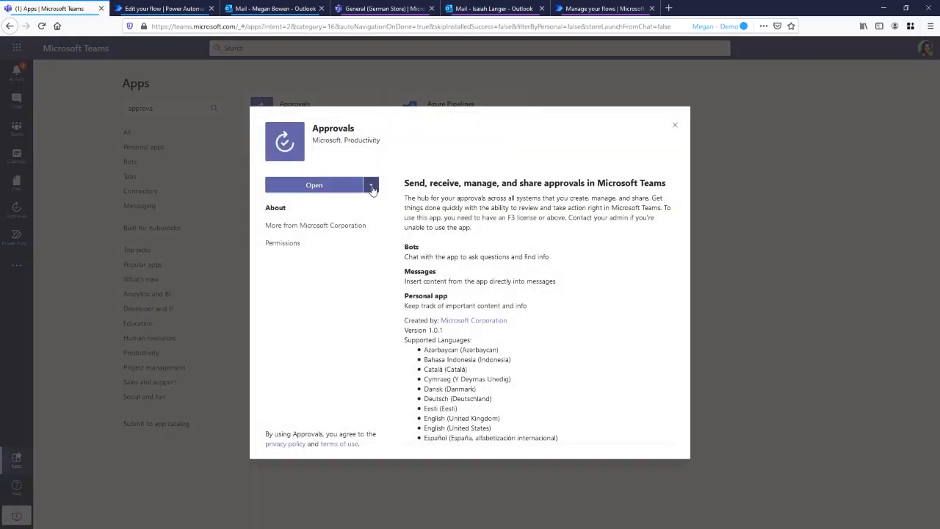
{"action": "left_click", "coordinate": [372, 187]}
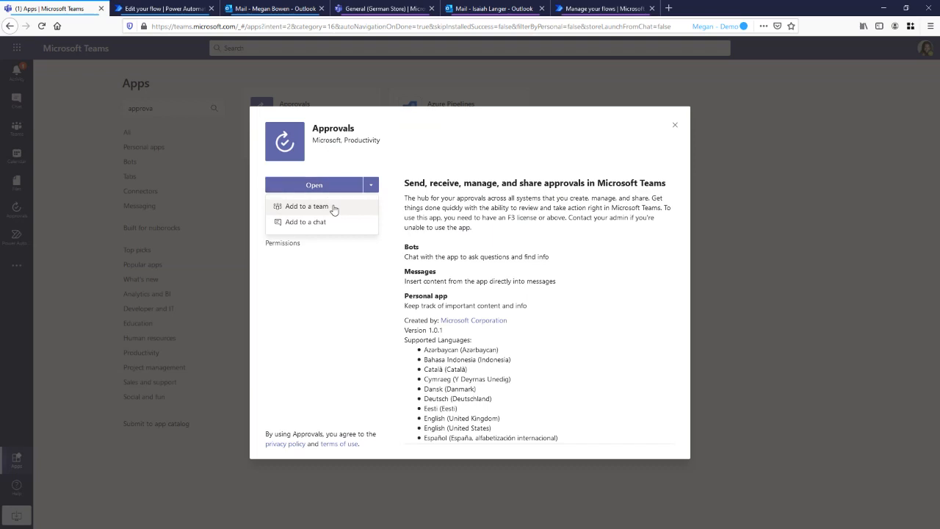
{"action": "left_click", "coordinate": [428, 164]}
{"action": "left_click", "coordinate": [675, 125]}
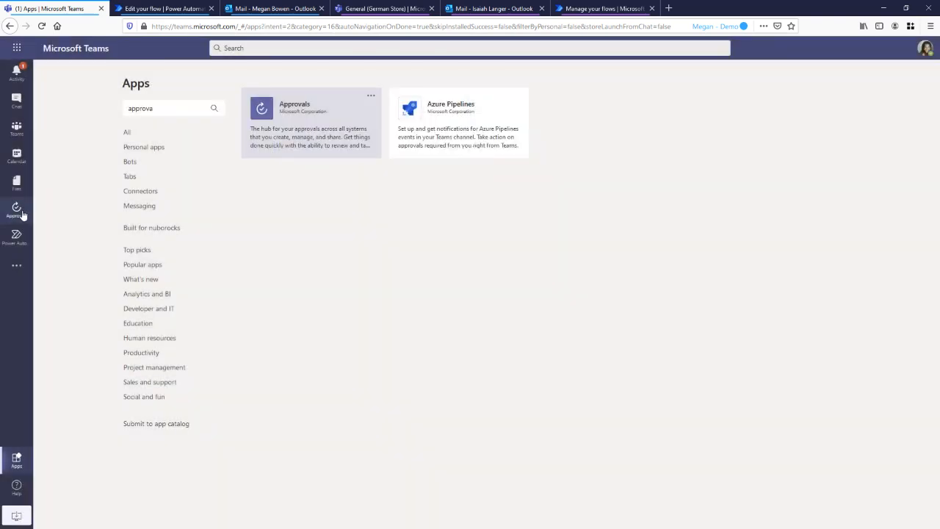
Open the Approvals app and review both the received and the sent approval requests
{"action": "left_click", "coordinate": [16, 210]}
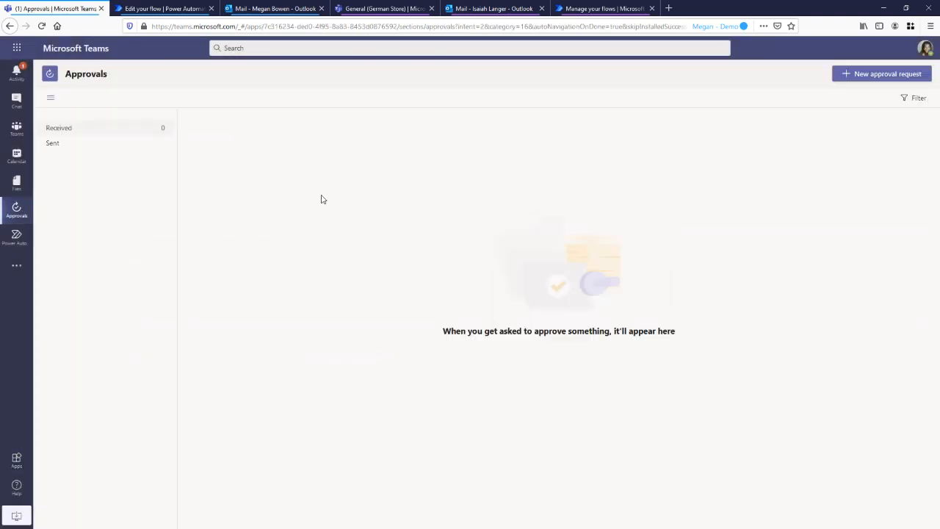
{"action": "left_click", "coordinate": [108, 149]}
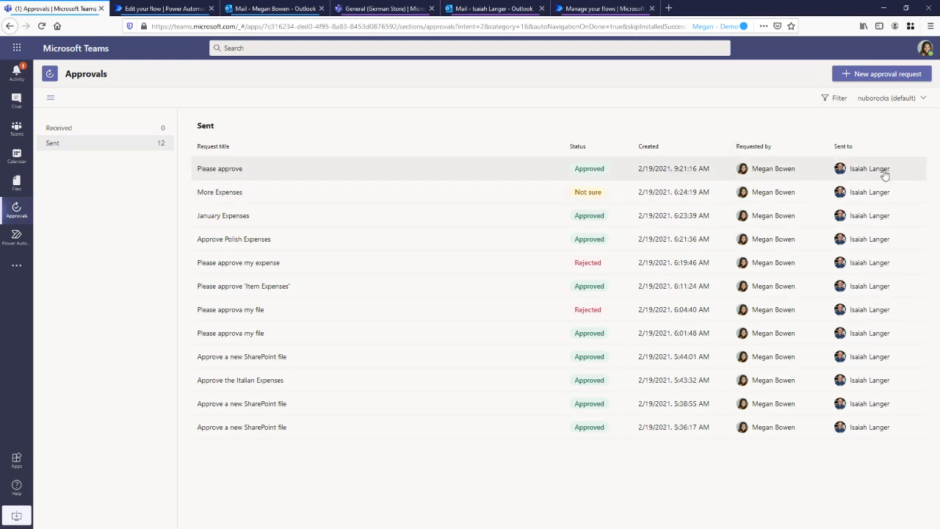
{"action": "left_click", "coordinate": [107, 130]}
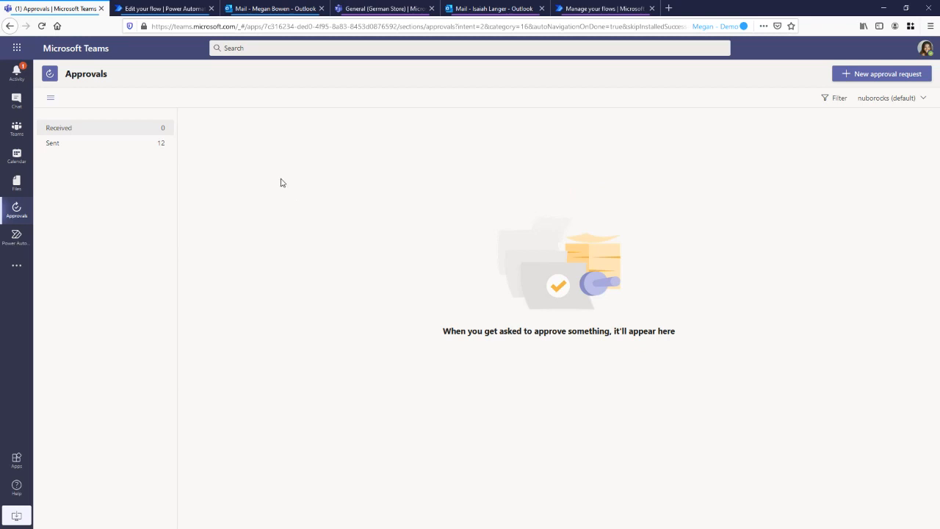
{"action": "left_click", "coordinate": [135, 147]}
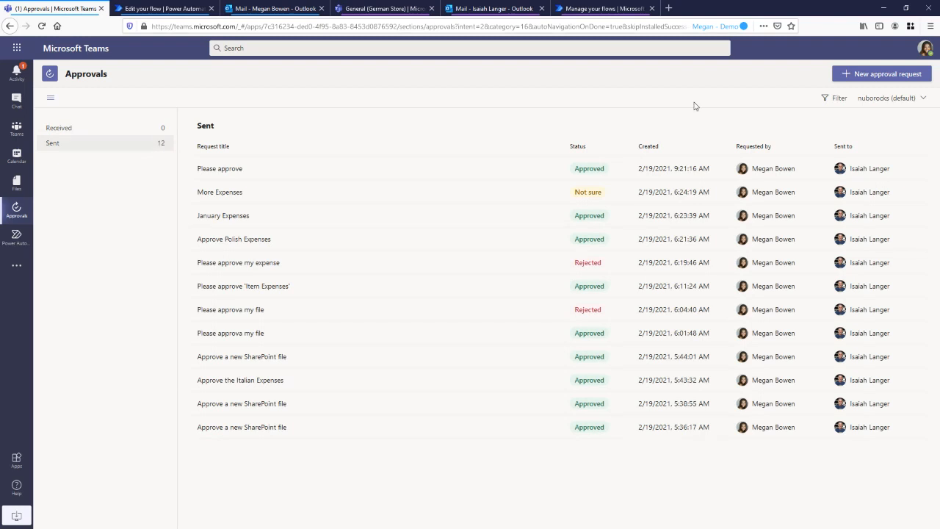
Start a new approval request named "Please approve my Expenses" and add the colleague as its approver
{"action": "left_click", "coordinate": [889, 74]}
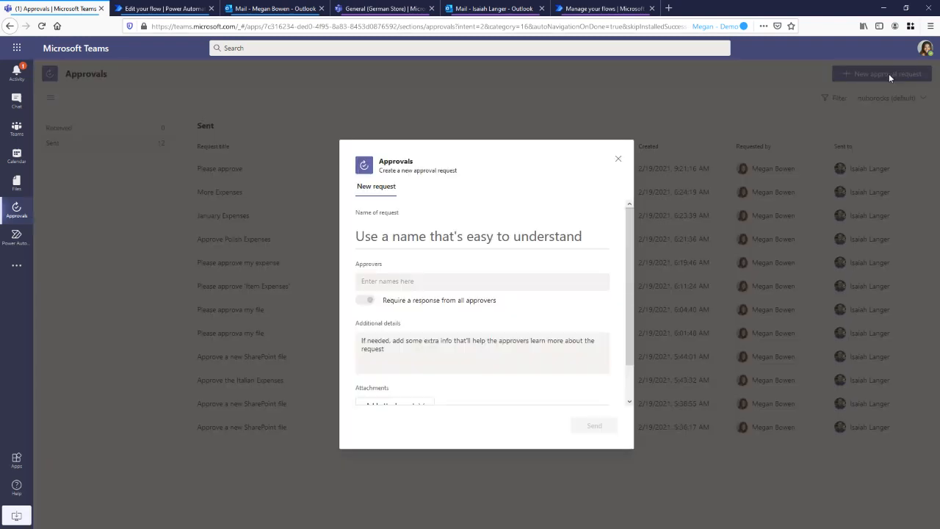
{"action": "left_click", "coordinate": [464, 232]}
{"action": "type", "text": "Please appr"}
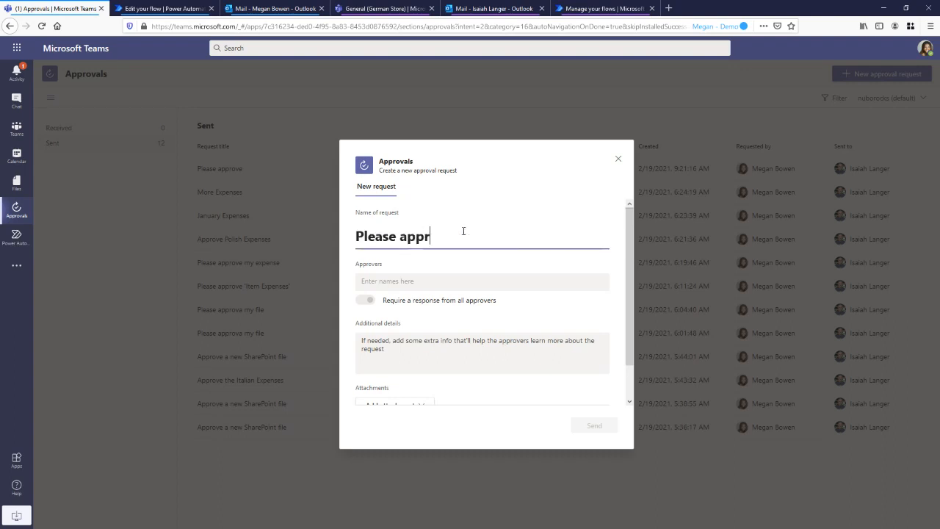
{"action": "type", "text": "ove my Expenses"}
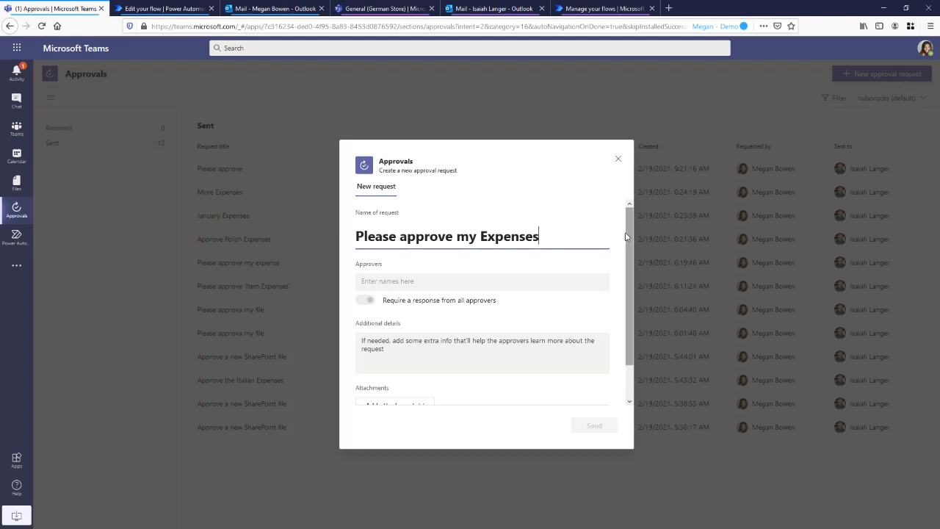
{"action": "left_click", "coordinate": [453, 282]}
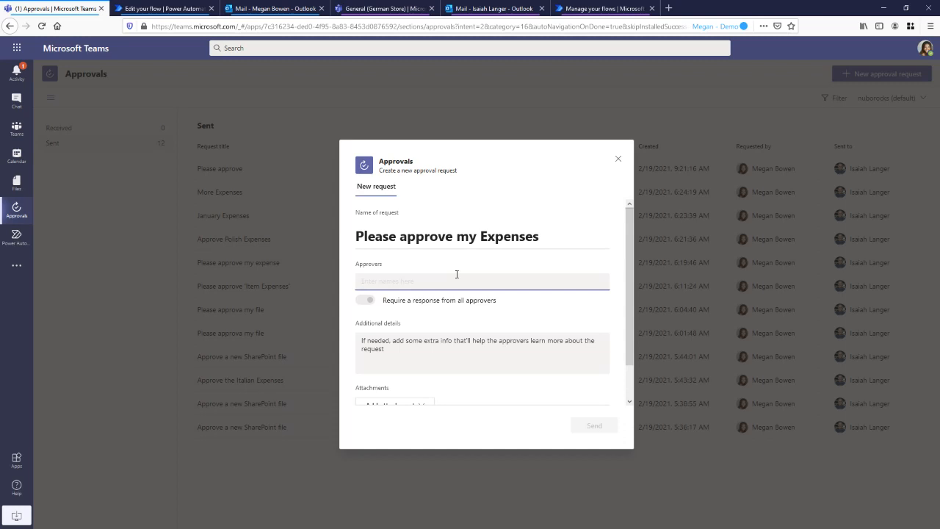
{"action": "type", "text": "isa"}
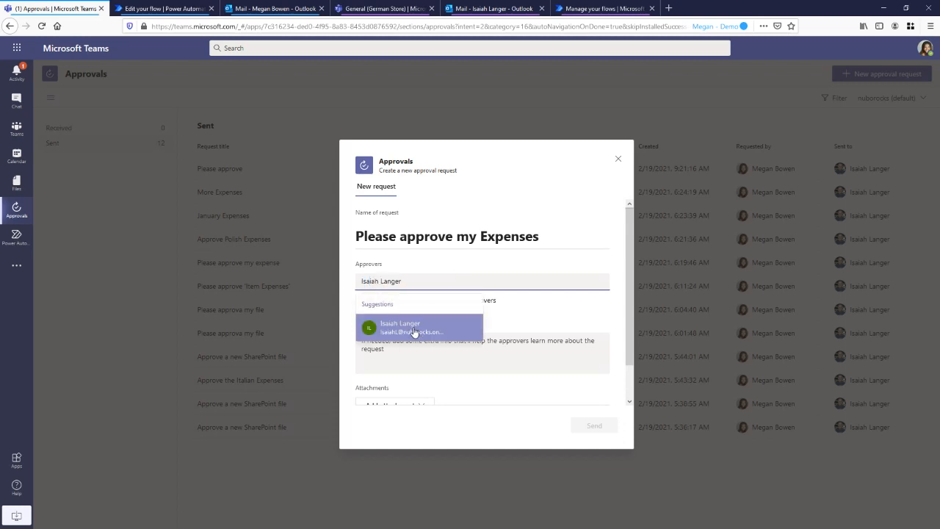
{"action": "left_click", "coordinate": [416, 325]}
Enter "Hello, please approve my expenses. br" as the request's additional details and attach Expenses-Austria-October.xlsx from the Demo folder
{"action": "scroll", "coordinate": [415, 316], "scroll_direction": "down", "scroll_amount": 1}
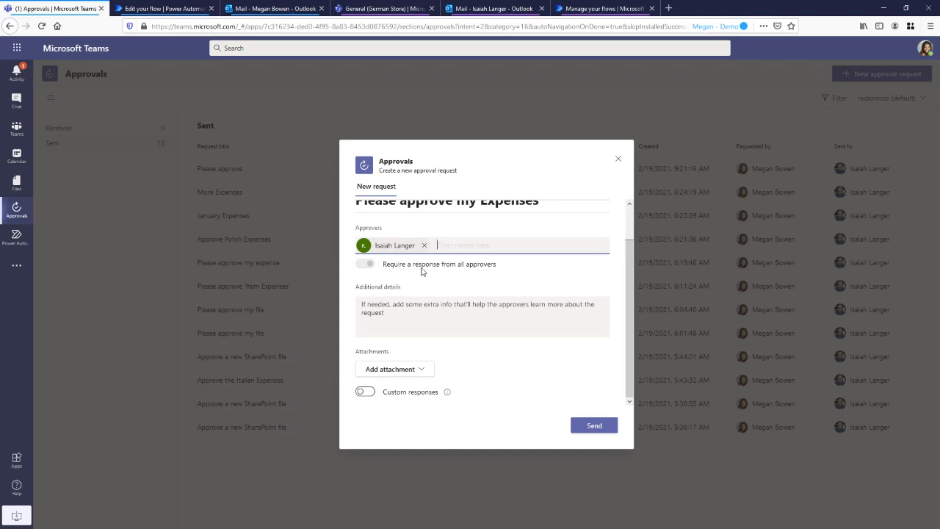
{"action": "left_click", "coordinate": [409, 309]}
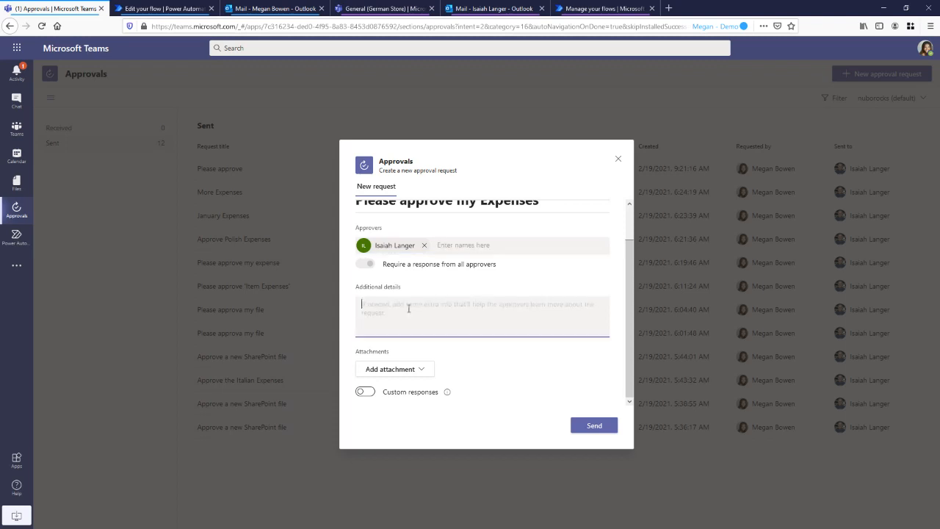
{"action": "type", "text": "Hello,"}
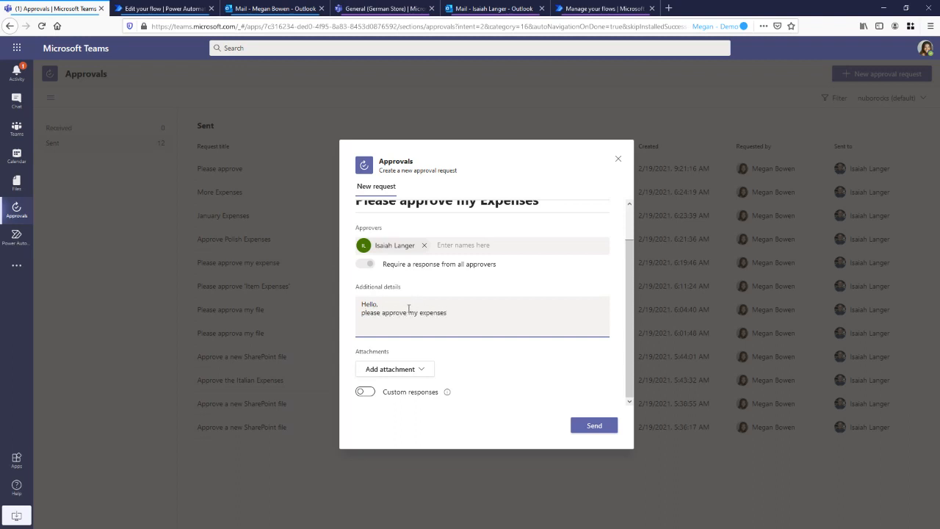
{"action": "type", "text": "B"}
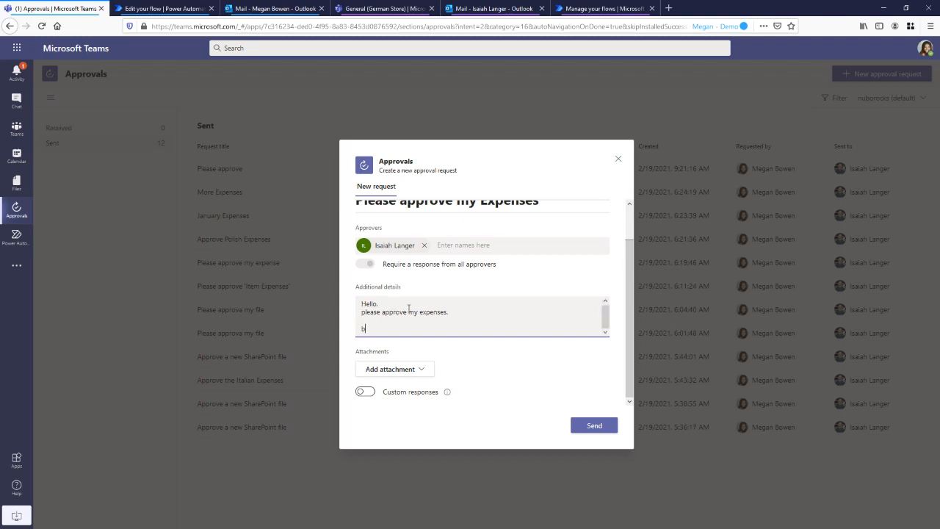
{"action": "left_click", "coordinate": [429, 387]}
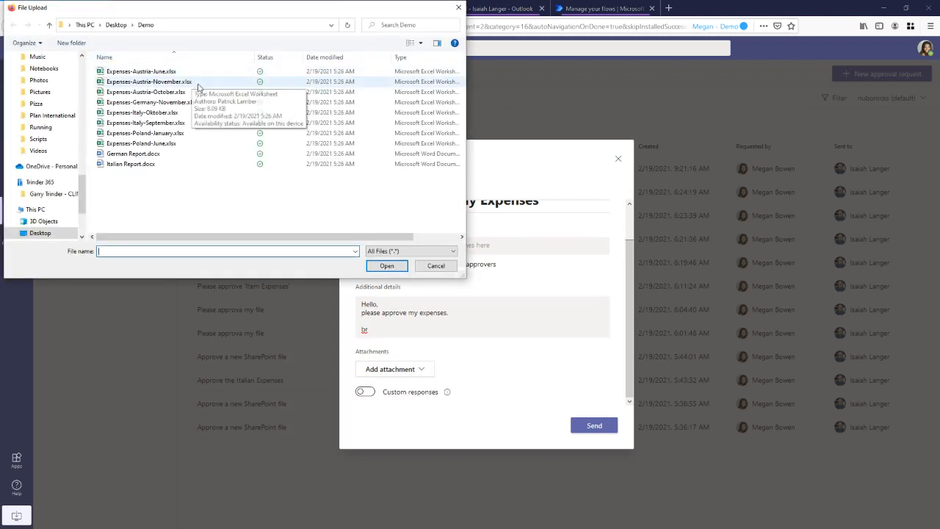
{"action": "double_click", "coordinate": [193, 93]}
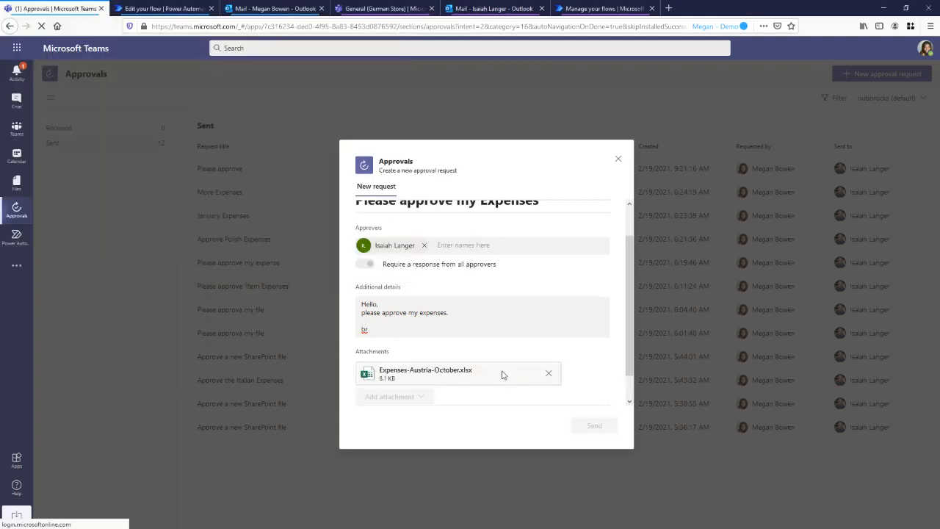
Enable custom responses "Yes, let's do it" and "No, no way" for the approval request and send it
{"action": "scroll", "coordinate": [521, 343], "scroll_direction": "down", "scroll_amount": 1}
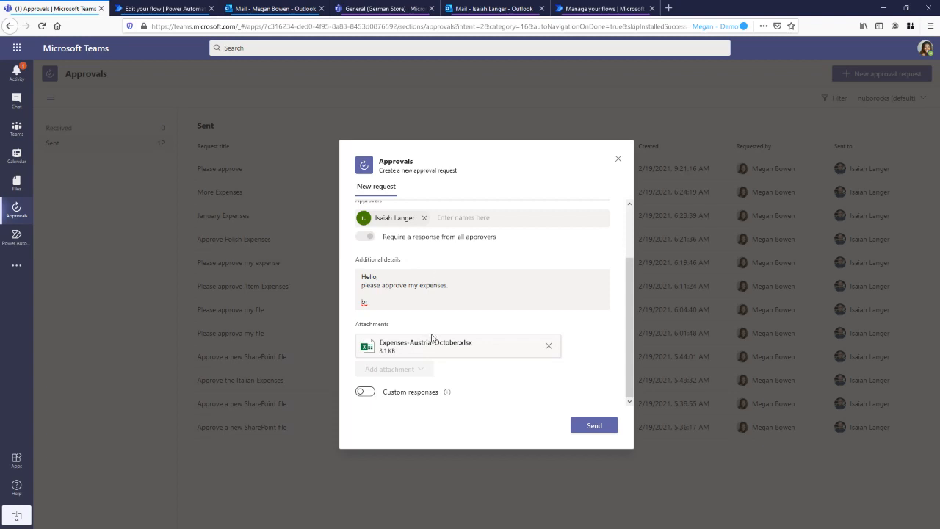
{"action": "left_click", "coordinate": [368, 395]}
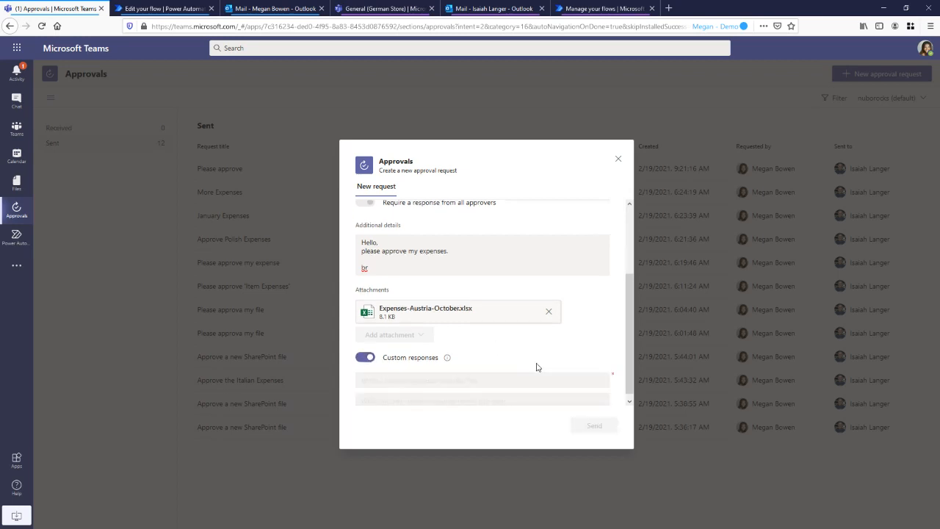
{"action": "left_click", "coordinate": [462, 379]}
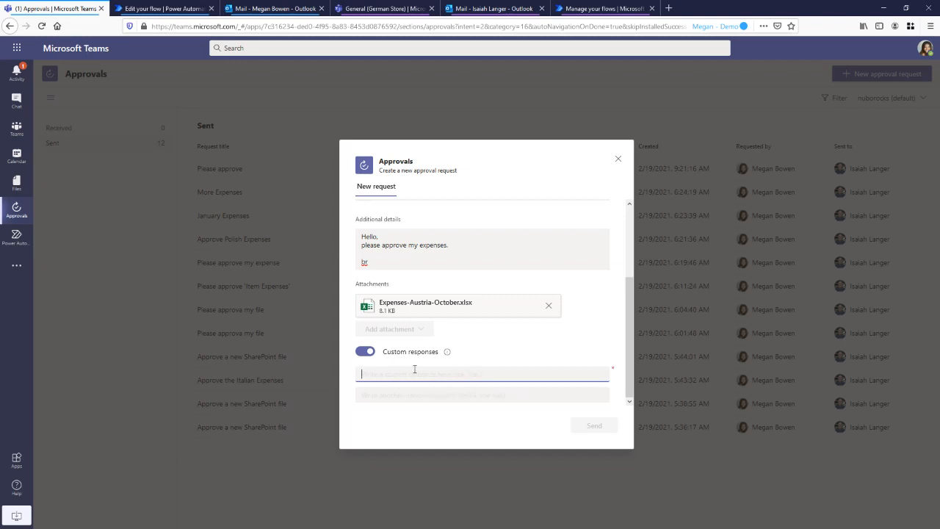
{"action": "type", "text": "Yes, let"}
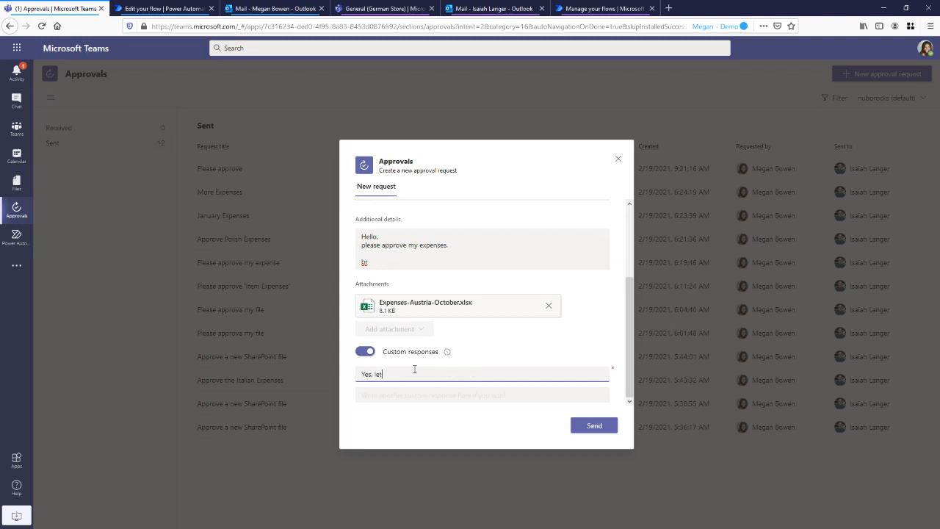
{"action": "type", "text": "'s do it"}
{"action": "key", "text": "Tab"}
{"action": "type", "text": "No, now"}
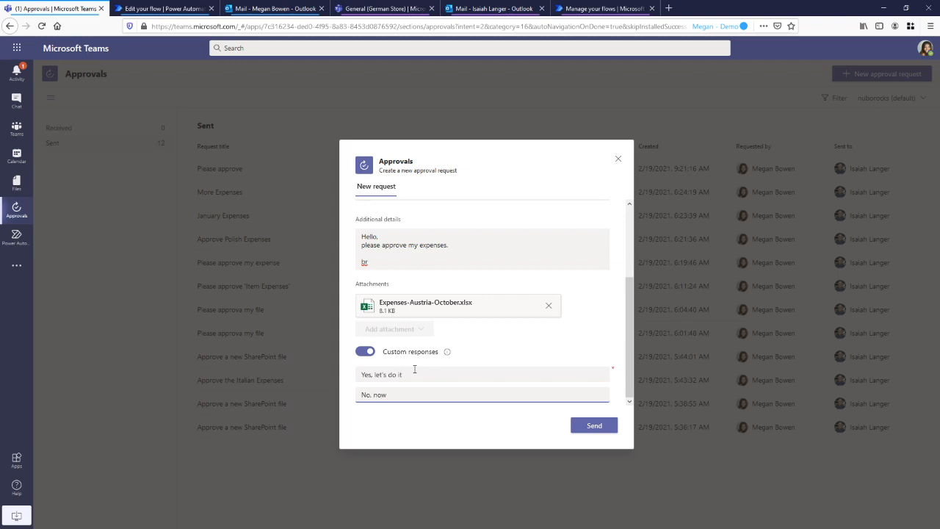
{"action": "key", "text": "BackSpace"}
{"action": "type", "text": " way"}
{"action": "left_click_drag", "start_coordinate": [423, 375], "coordinate": [373, 375]}
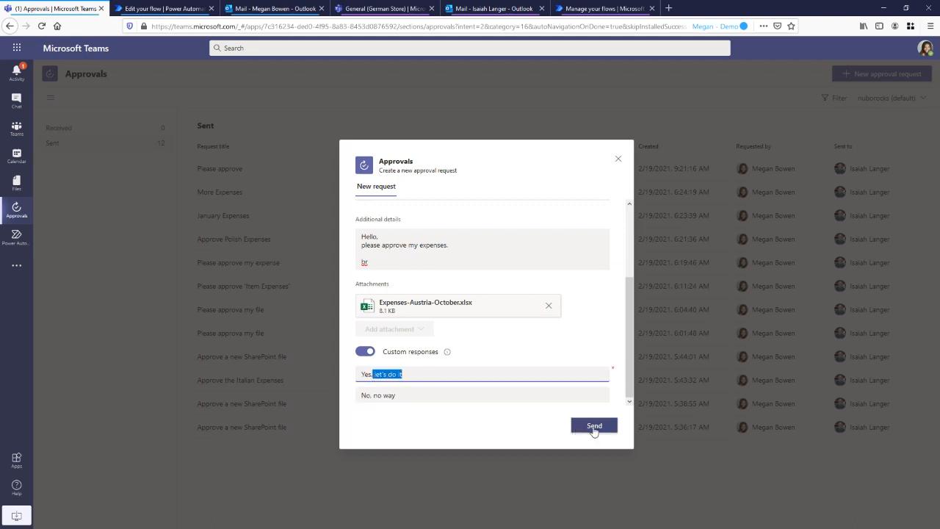
{"action": "left_click", "coordinate": [594, 426]}
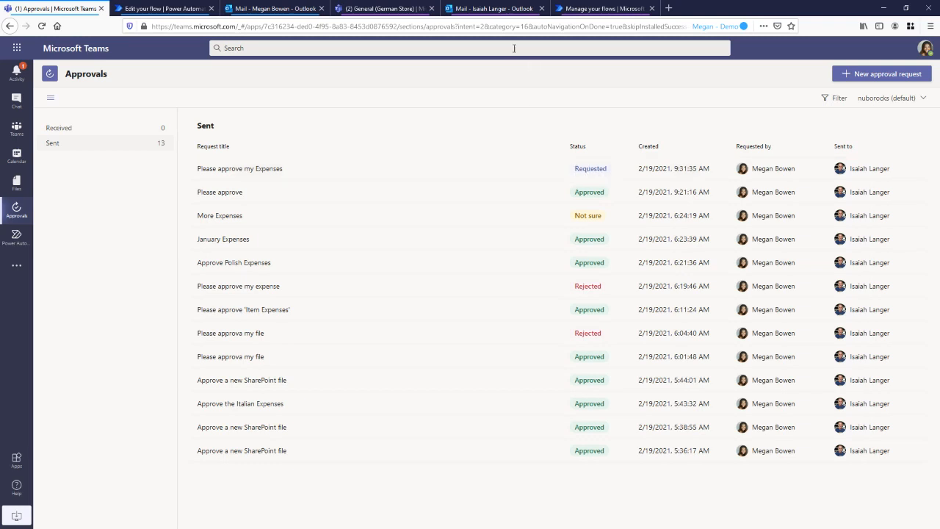
Switch to the approver's Teams session, review the "Please approve my Expenses" request from the activity feed, and close its details
{"action": "left_click", "coordinate": [376, 9]}
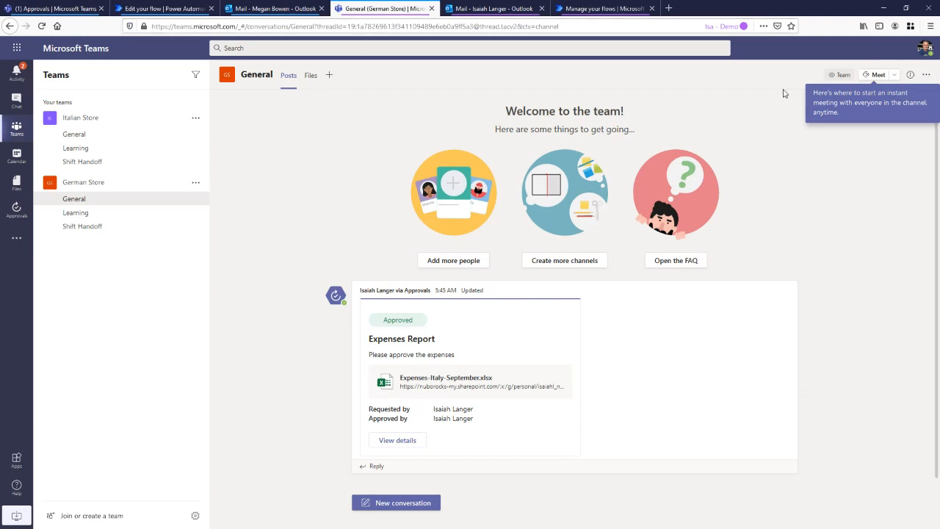
{"action": "left_click", "coordinate": [11, 78]}
{"action": "left_click", "coordinate": [91, 116]}
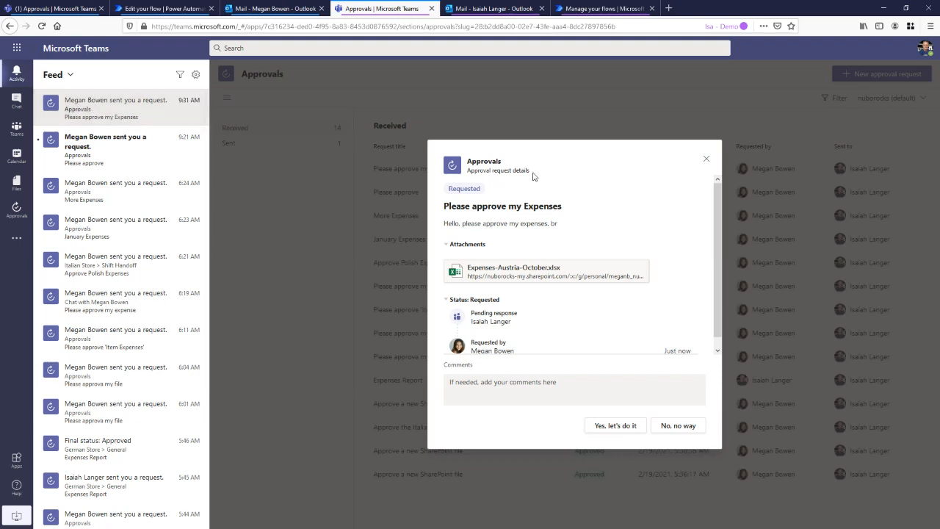
{"action": "scroll", "coordinate": [608, 203], "scroll_direction": "down", "scroll_amount": 1}
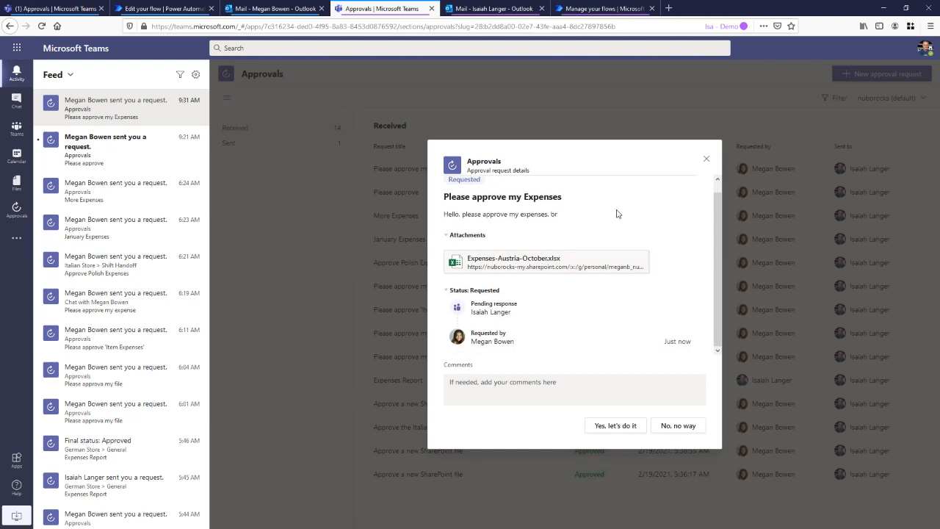
{"action": "scroll", "coordinate": [618, 209], "scroll_direction": "up", "scroll_amount": 1}
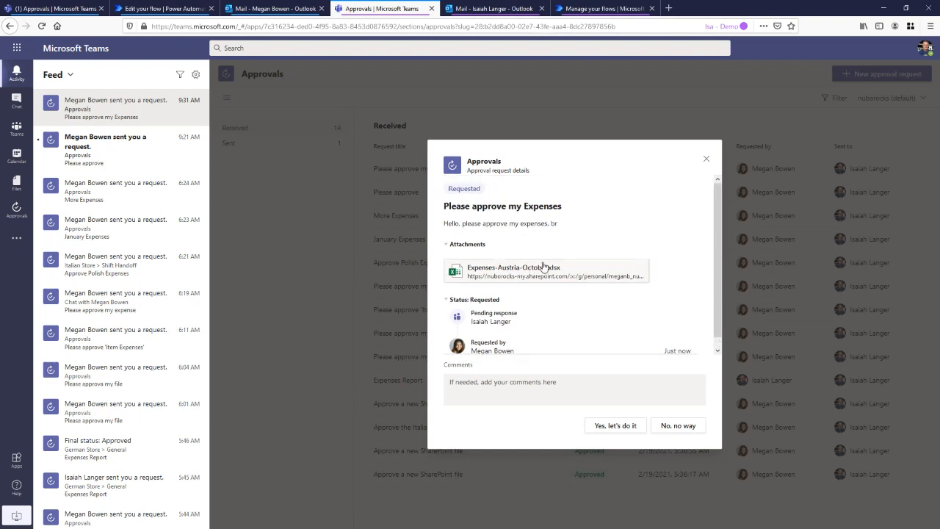
{"action": "scroll", "coordinate": [493, 338], "scroll_direction": "down", "scroll_amount": 1}
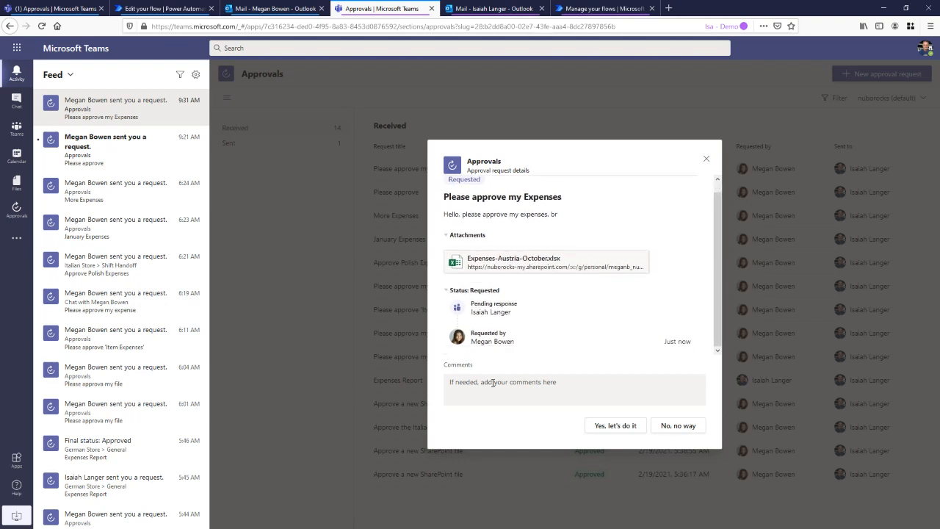
{"action": "left_click", "coordinate": [504, 386]}
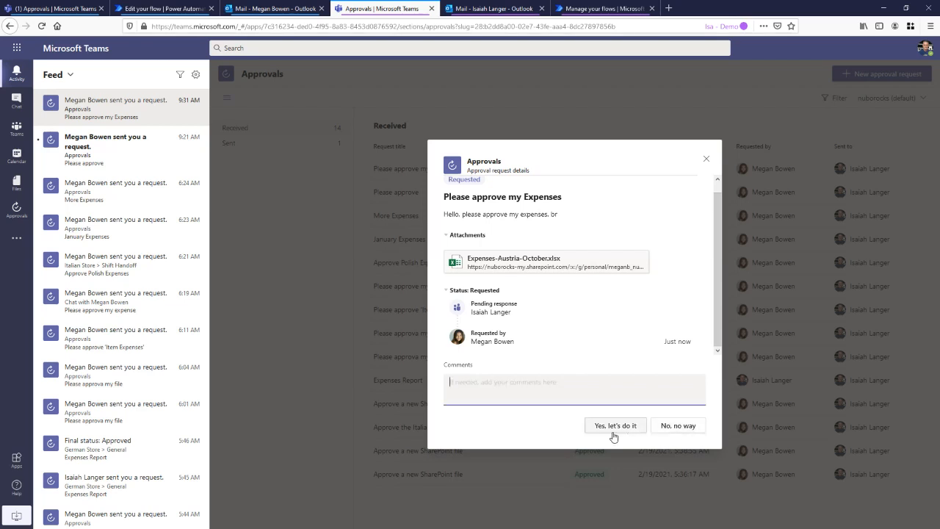
{"action": "scroll", "coordinate": [602, 327], "scroll_direction": "up", "scroll_amount": 1}
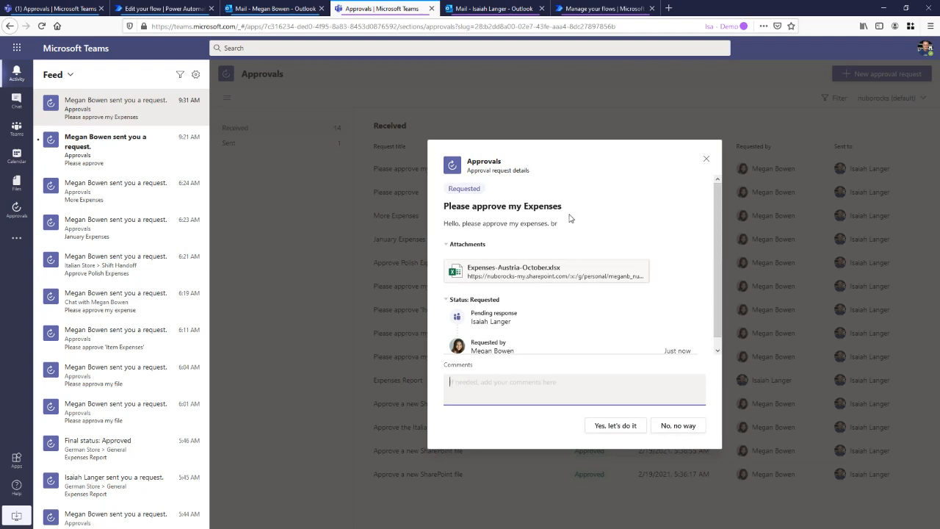
{"action": "left_click", "coordinate": [706, 162]}
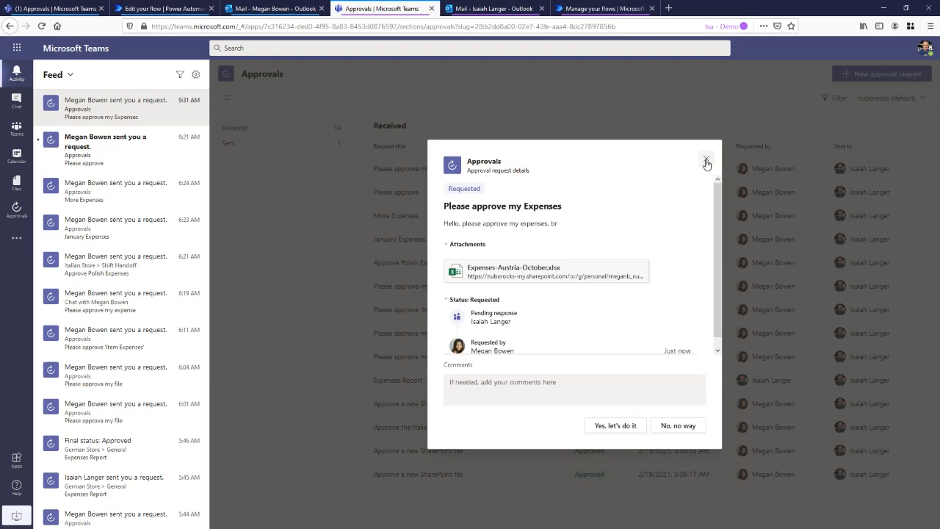
Answer the received "Please approve my Expenses" request in the Approvals app with "No, no way" and the comment "Sorry, but its incomplete"
{"action": "left_click", "coordinate": [17, 209]}
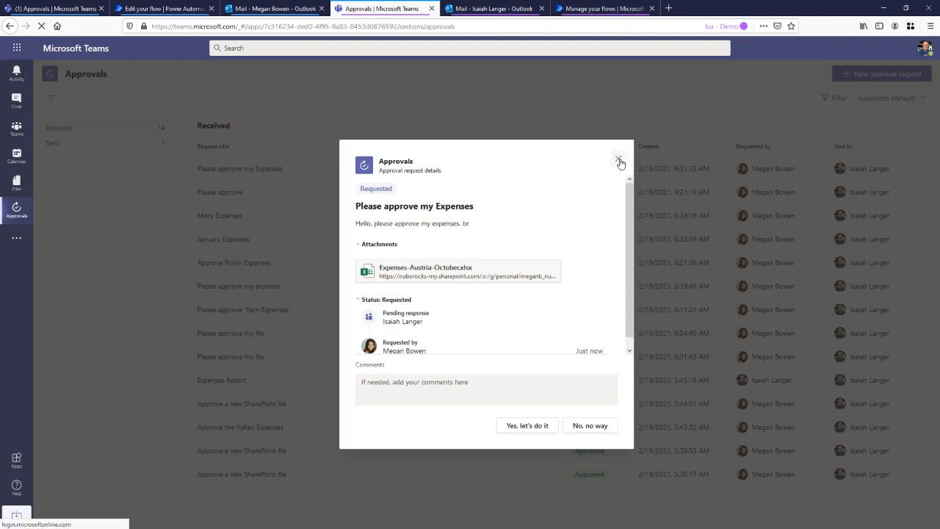
{"action": "left_click", "coordinate": [619, 160]}
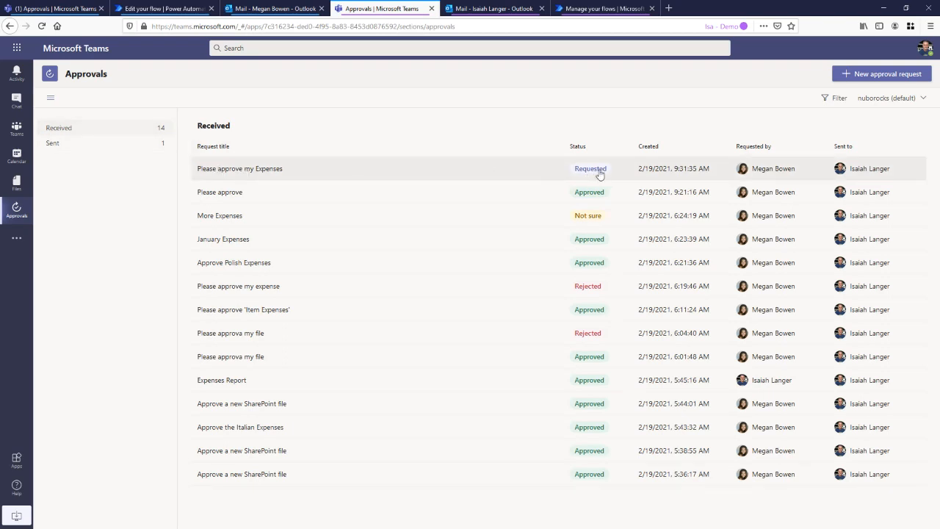
{"action": "left_click", "coordinate": [262, 168]}
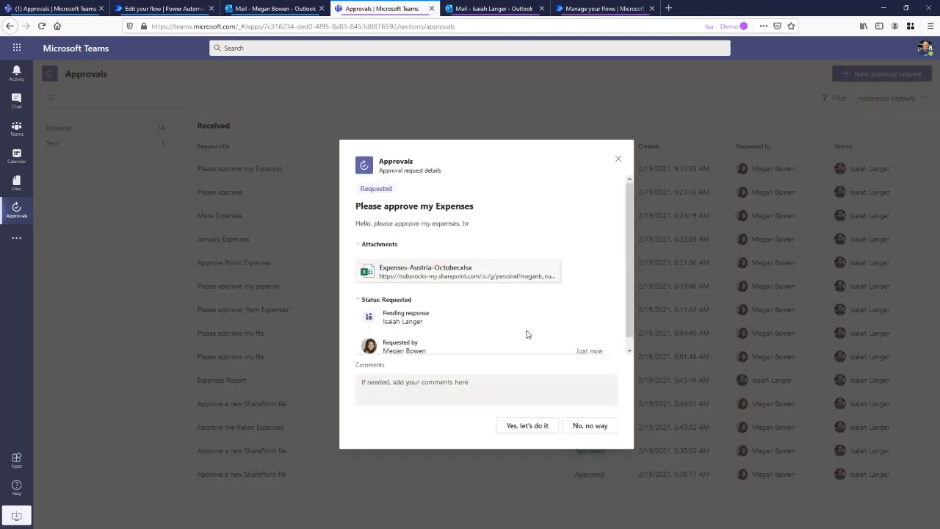
{"action": "scroll", "coordinate": [517, 314], "scroll_direction": "down", "scroll_amount": 1}
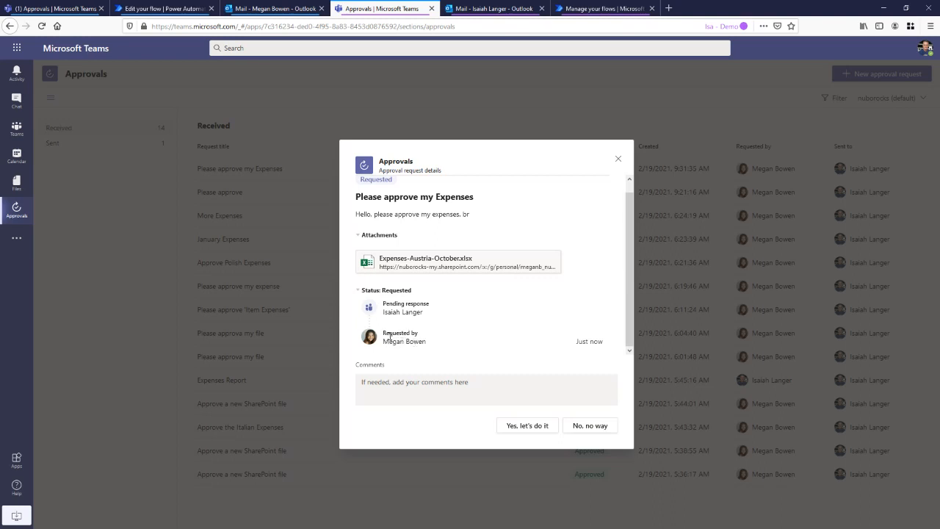
{"action": "left_click", "coordinate": [454, 384]}
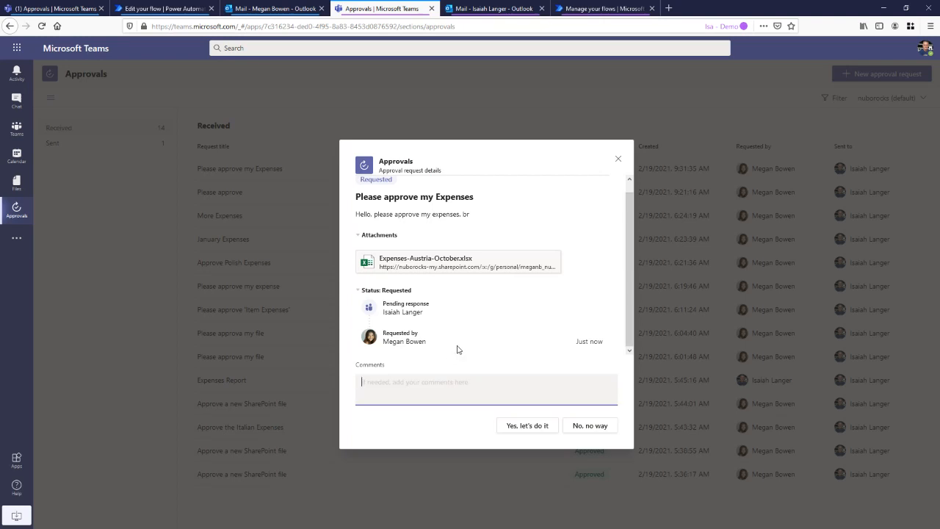
{"action": "type", "text": "Sorry, but its incomplete"}
{"action": "left_click", "coordinate": [591, 426]}
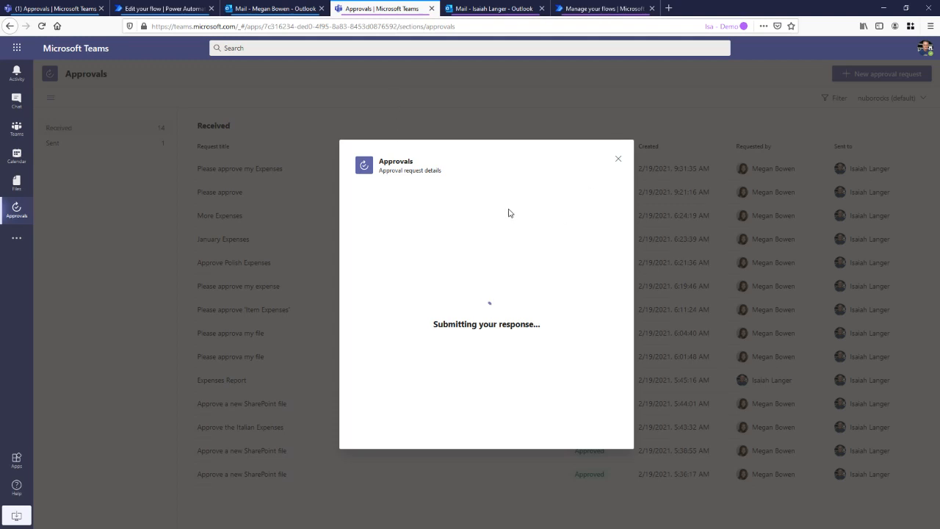
Return to the requester's Teams session and check the activity feed and sent requests for the approver's response
{"action": "left_click", "coordinate": [56, 10]}
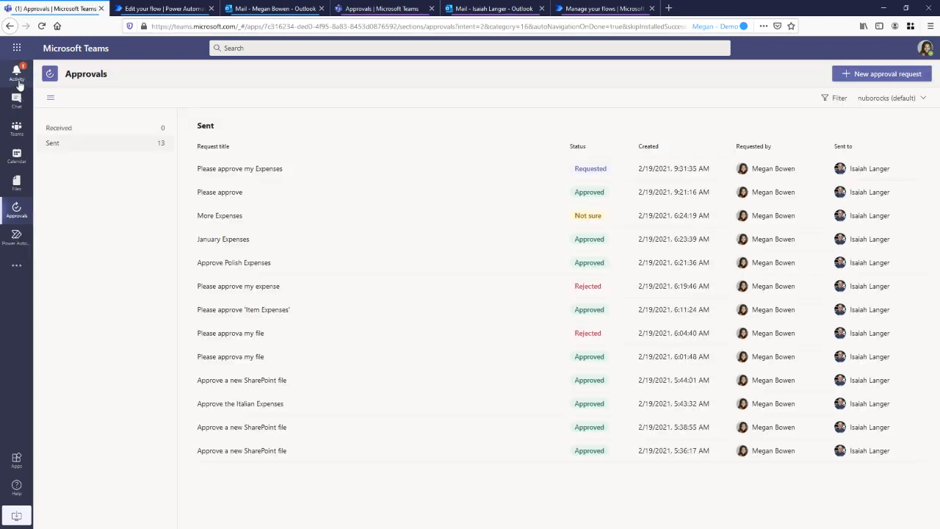
{"action": "left_click", "coordinate": [16, 73]}
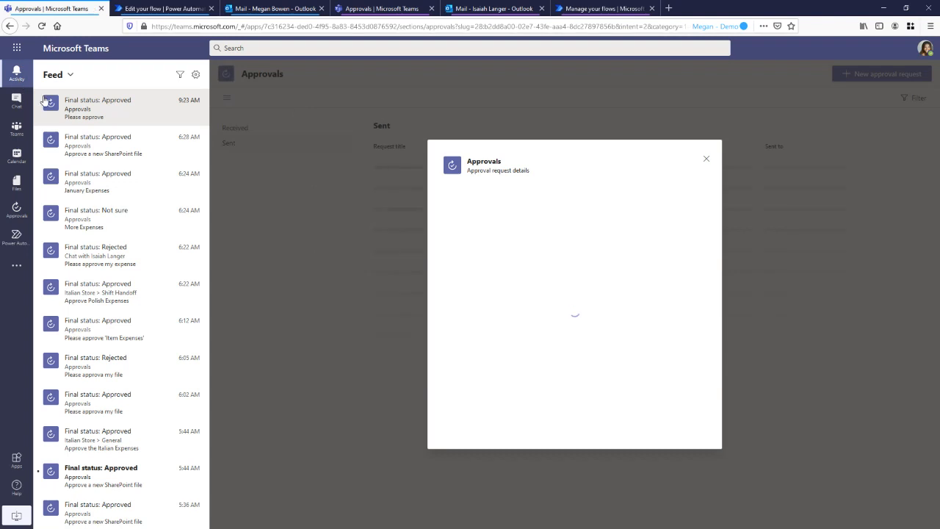
{"action": "left_click", "coordinate": [706, 159]}
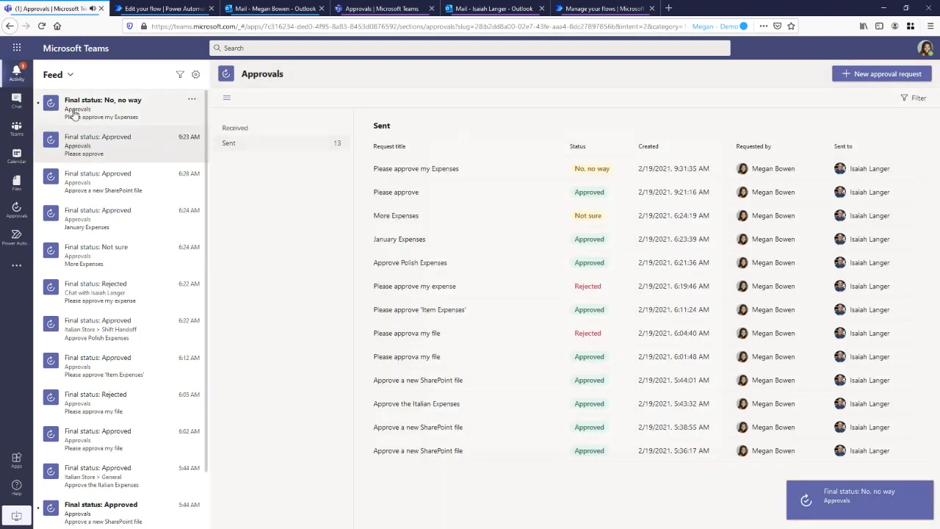
Review the approver's response to "Please approve my Expenses" from the activity feed, close its details, and return to the Approvals app's request list
{"action": "left_click", "coordinate": [128, 122]}
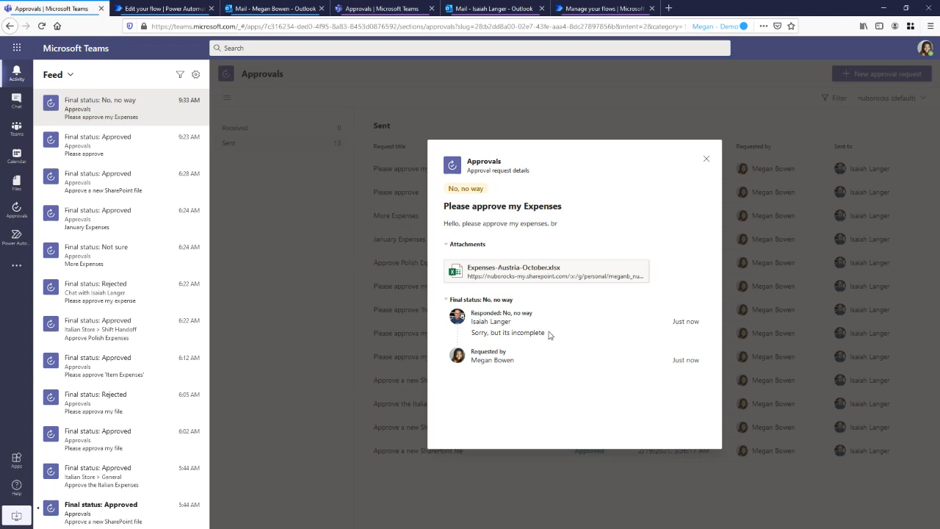
{"action": "left_click", "coordinate": [706, 159]}
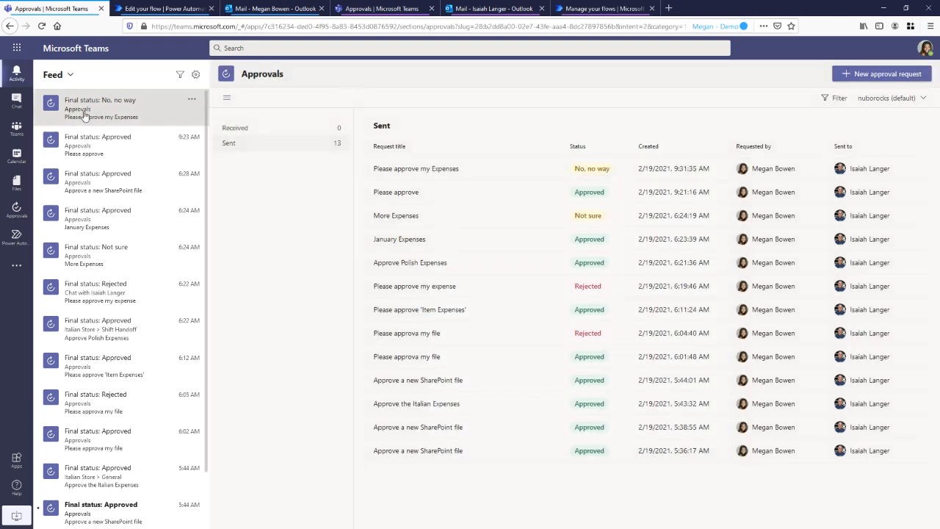
{"action": "left_click", "coordinate": [17, 209]}
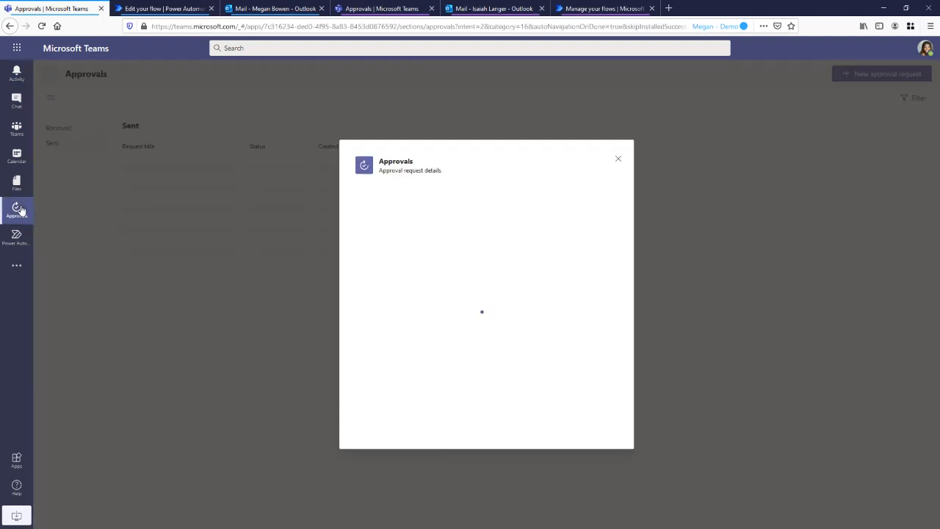
{"action": "left_click", "coordinate": [618, 160]}
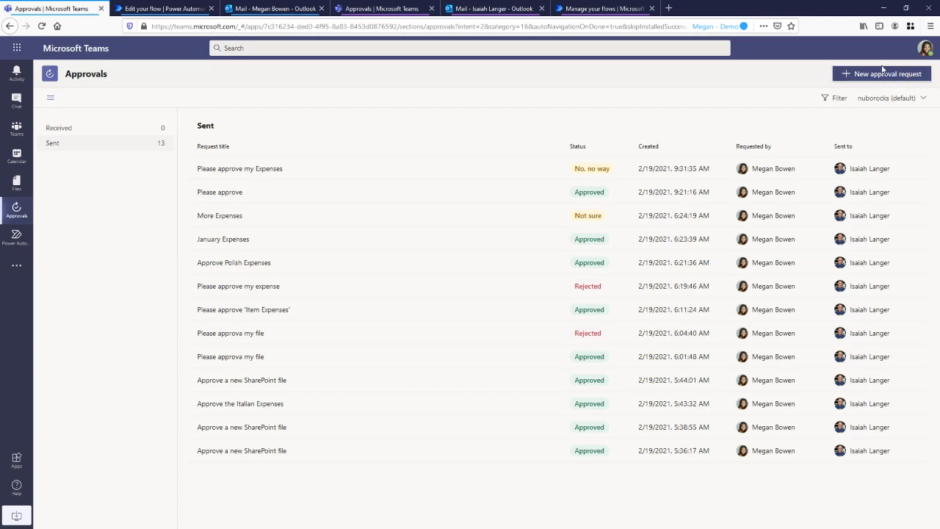
Start a new conversation in the Italian Store's General channel and open a new Approvals request form from it
{"action": "left_click", "coordinate": [22, 131]}
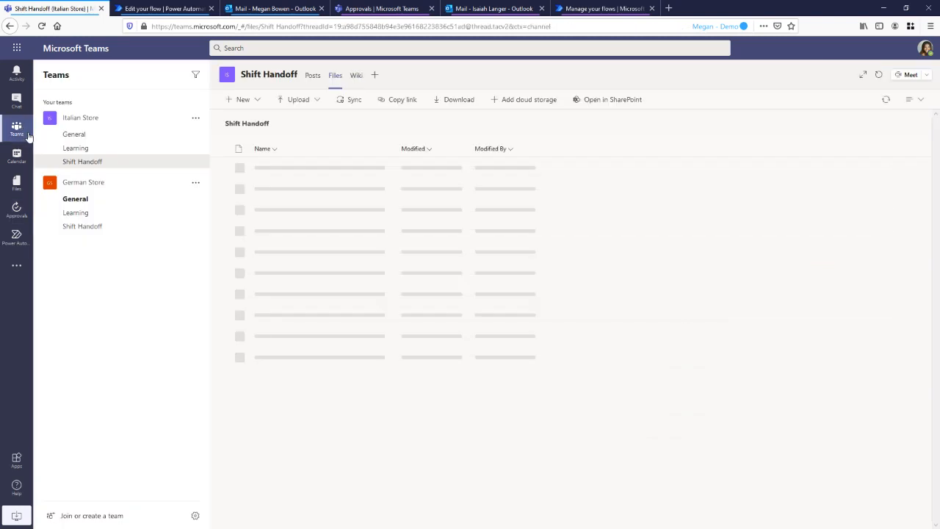
{"action": "left_click", "coordinate": [116, 154]}
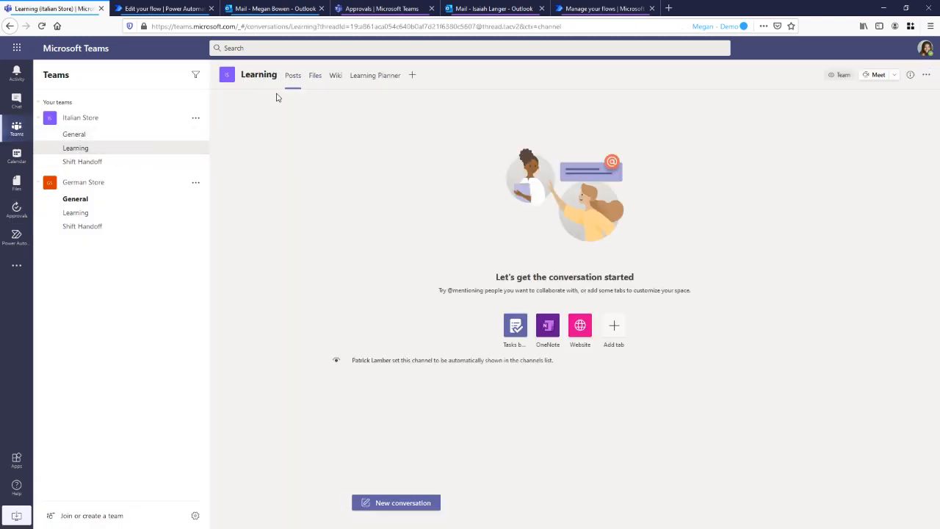
{"action": "left_click", "coordinate": [131, 140]}
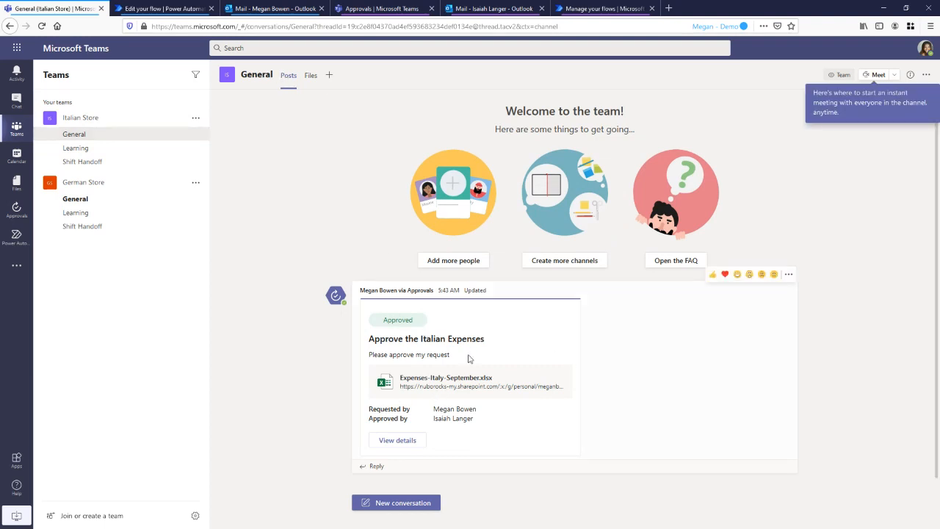
{"action": "left_click", "coordinate": [433, 503]}
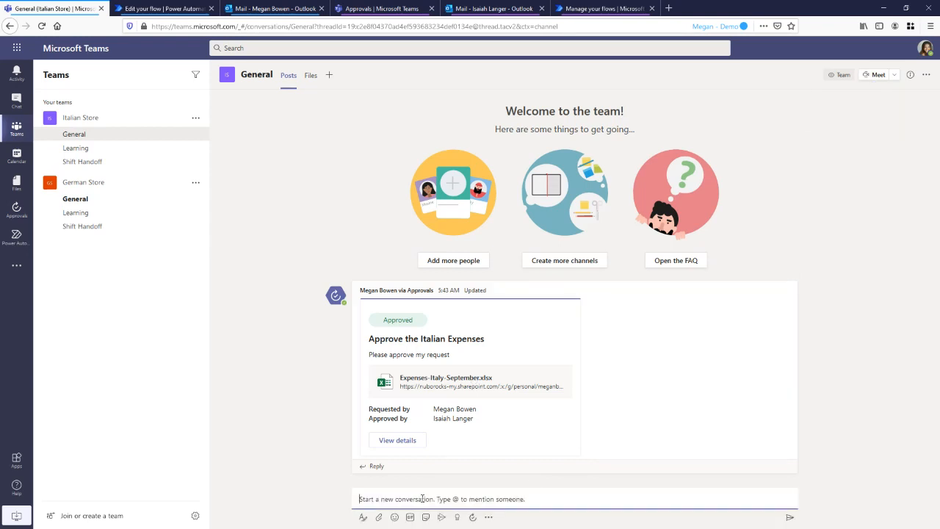
{"action": "left_click", "coordinate": [488, 516]}
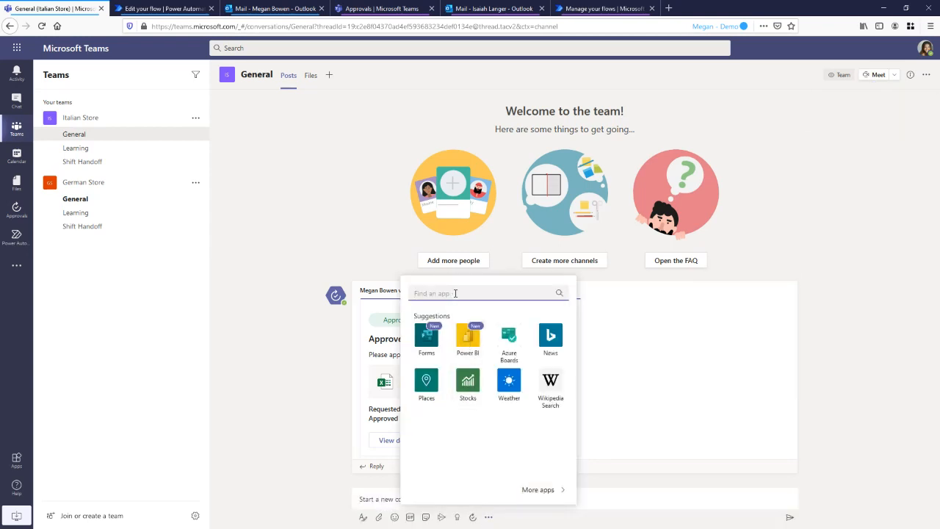
{"action": "type", "text": "app"}
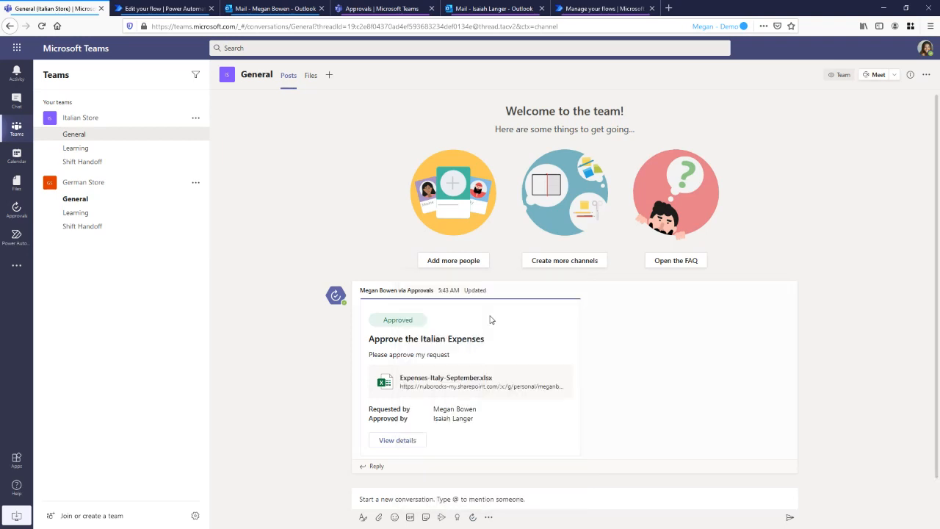
{"action": "left_click", "coordinate": [492, 319]}
{"action": "left_click", "coordinate": [405, 228]}
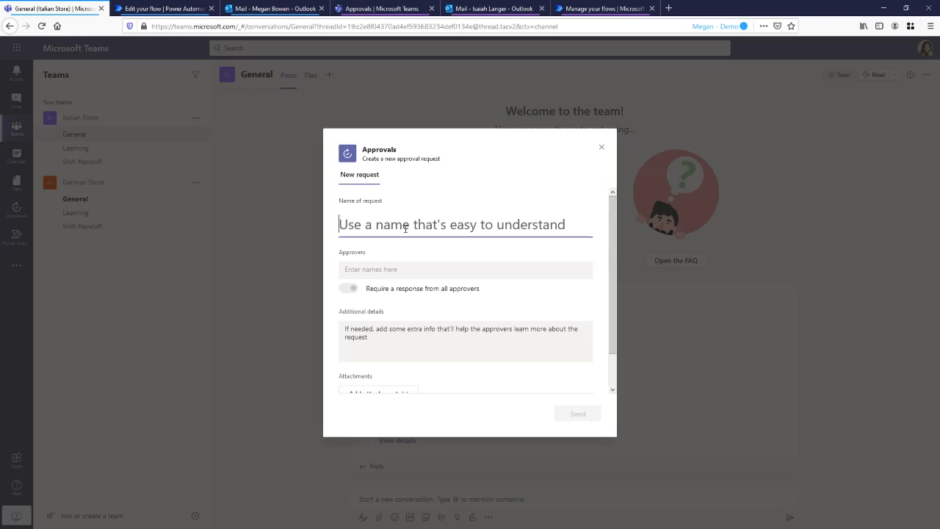
Look through the fields of the new approval request form and close it without sending
{"action": "right_click", "coordinate": [427, 213]}
{"action": "left_click", "coordinate": [371, 305]}
{"action": "scroll", "coordinate": [383, 300], "scroll_direction": "down", "scroll_amount": 1}
{"action": "scroll", "coordinate": [384, 301], "scroll_direction": "up", "scroll_amount": 1}
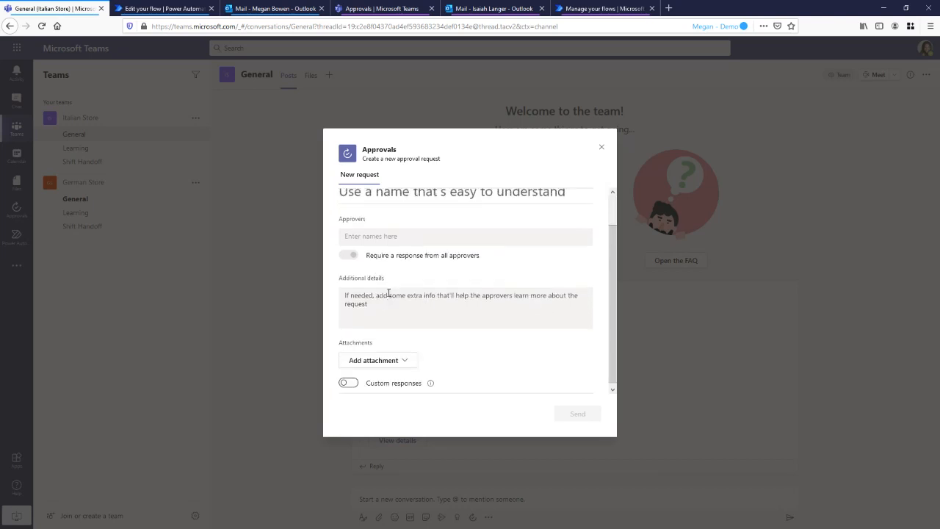
{"action": "left_click", "coordinate": [601, 147]}
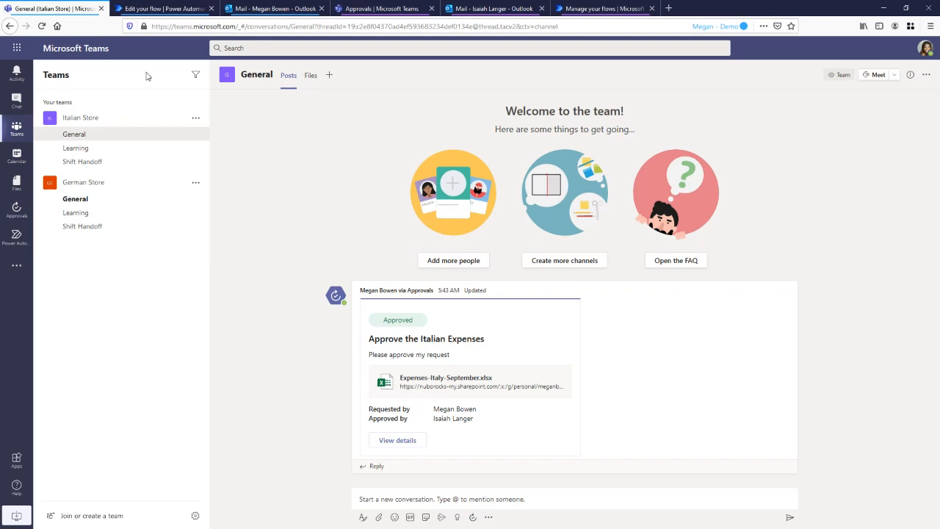
Switch to Power Automate, open the file-created approval flow for editing, and inspect its "Start and wait for an approval" action
{"action": "left_click", "coordinate": [193, 11]}
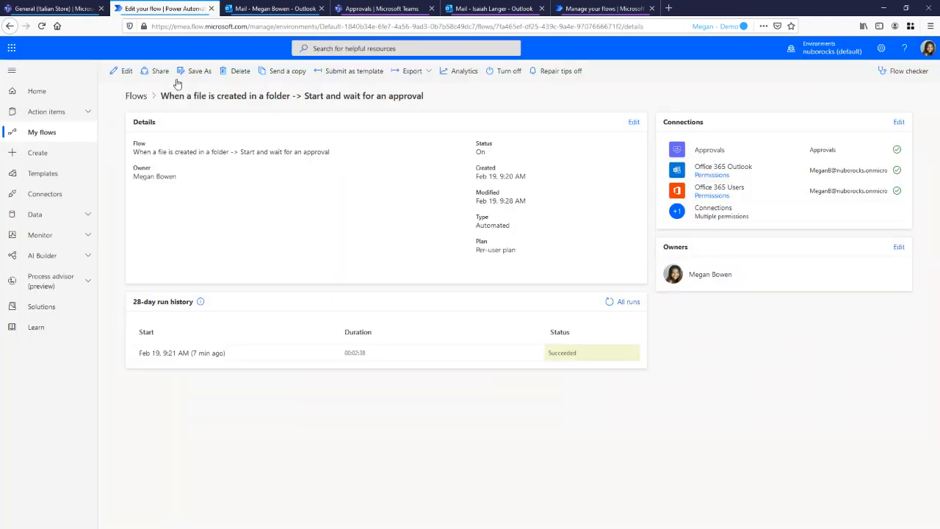
{"action": "left_click", "coordinate": [121, 71]}
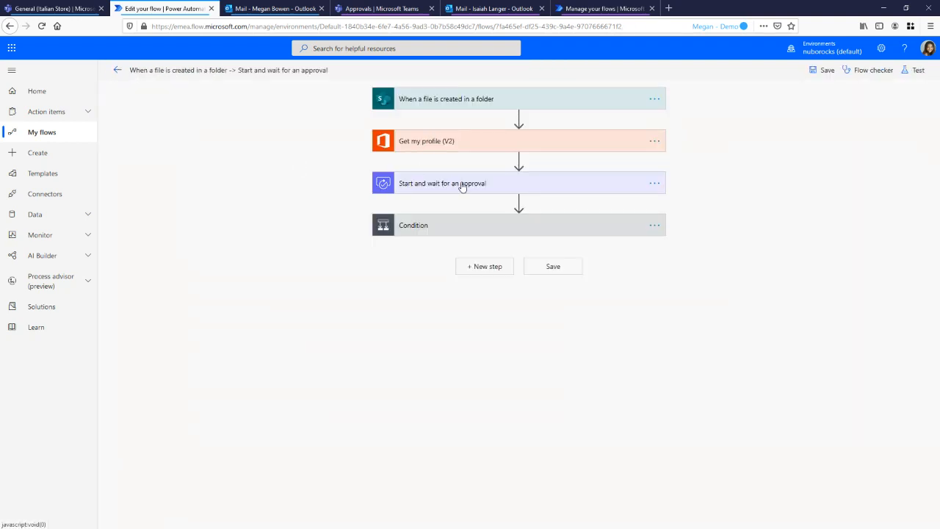
{"action": "left_click", "coordinate": [462, 185]}
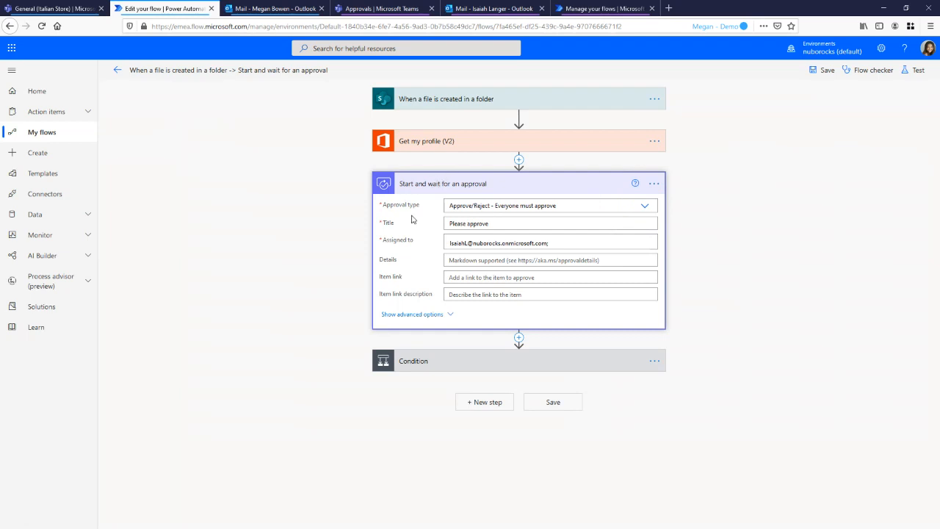
Return to the requester's Teams session and open the Approvals app
{"action": "left_click", "coordinate": [53, 9]}
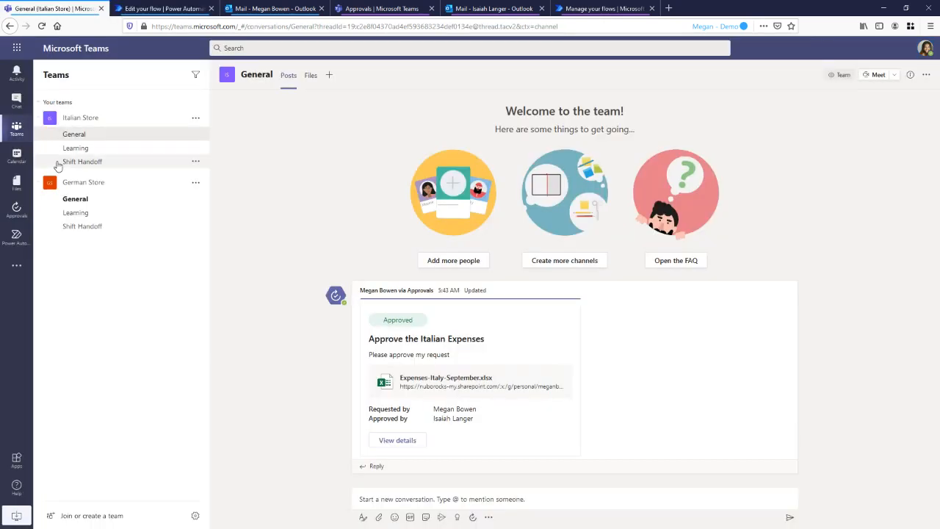
{"action": "left_click", "coordinate": [14, 217]}
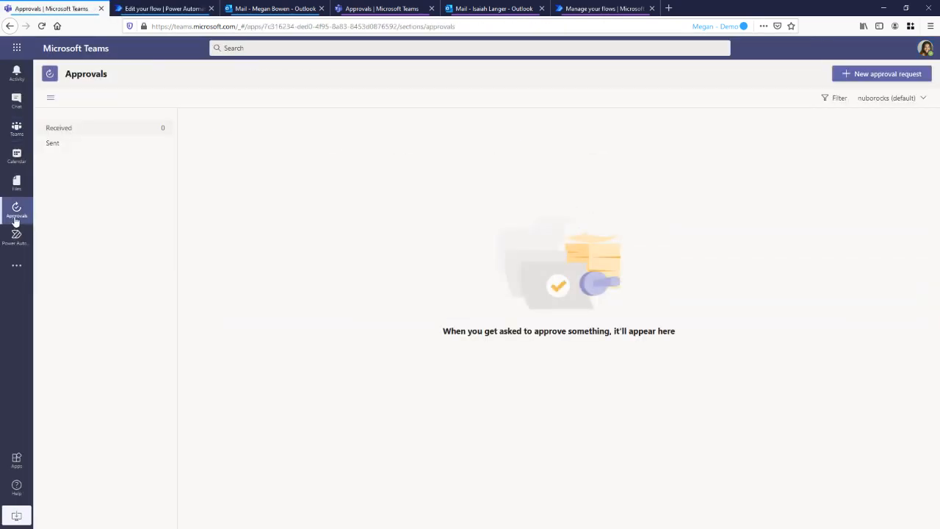
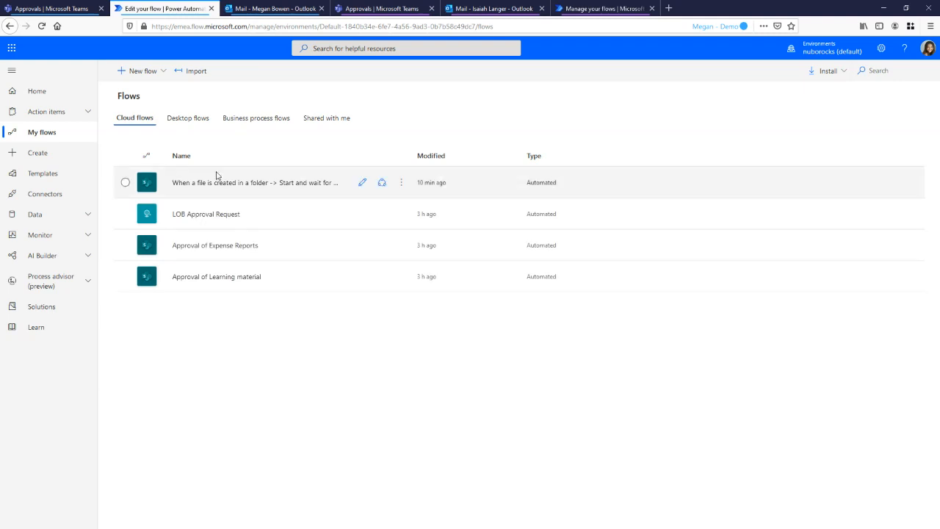
Open the LOB Approval Request flow for editing and inspect the HTTP trigger's request JSON schema and the "Start and wait for an approval" action
{"action": "left_click", "coordinate": [214, 218]}
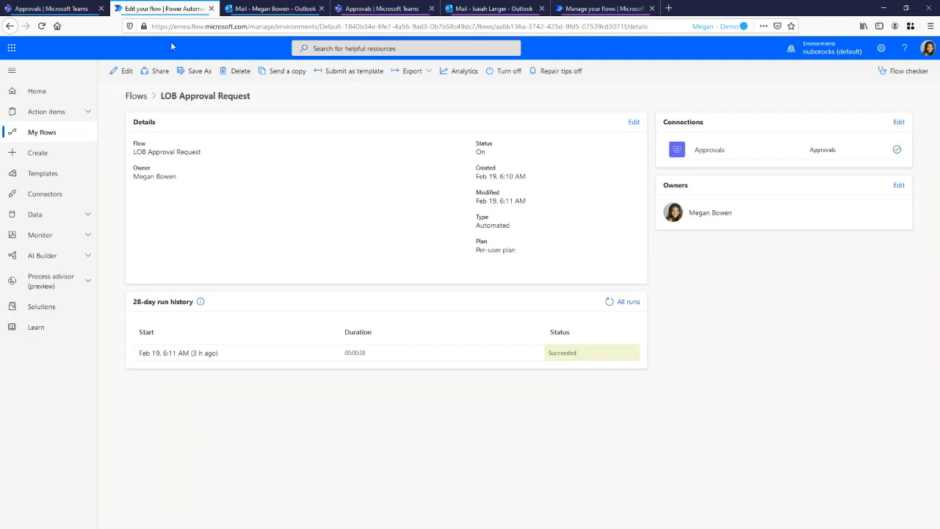
{"action": "left_click", "coordinate": [122, 71]}
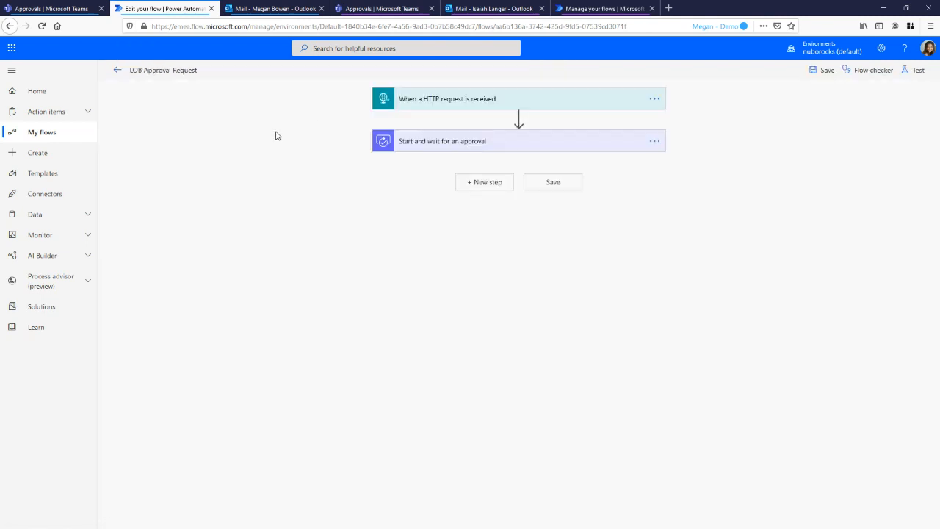
{"action": "left_click", "coordinate": [448, 105]}
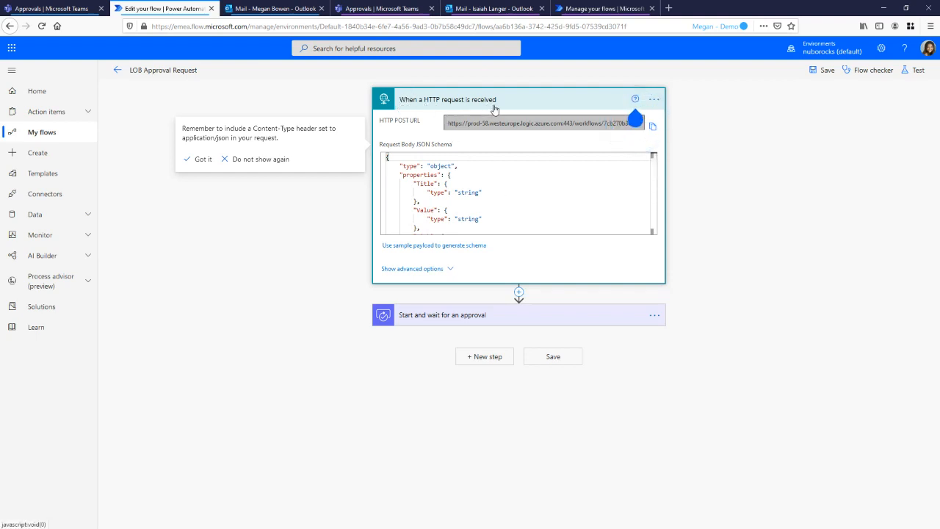
{"action": "mouse_move", "coordinate": [635, 120]}
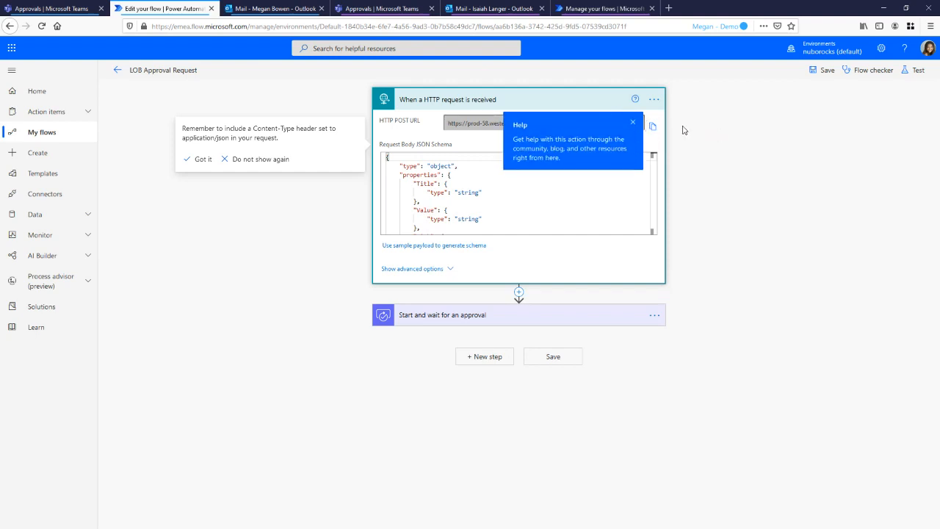
{"action": "left_click", "coordinate": [635, 124]}
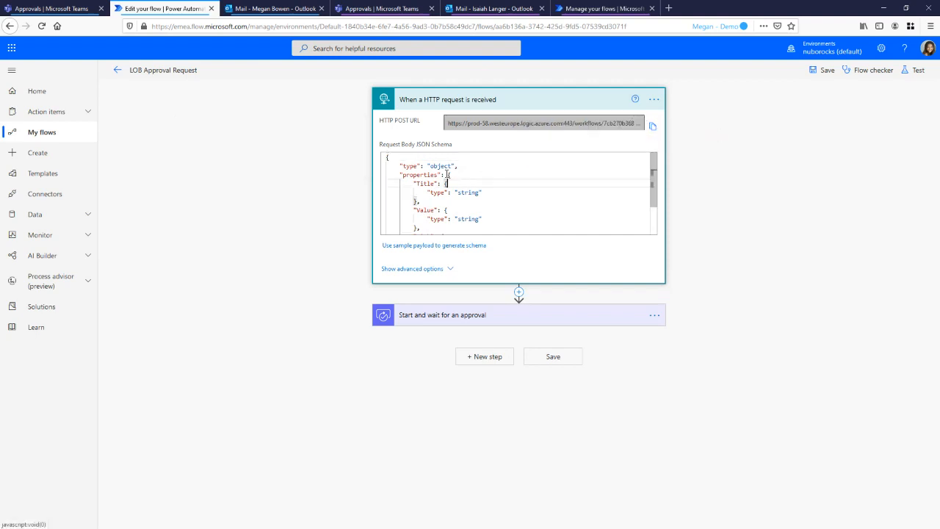
{"action": "left_click_drag", "start_coordinate": [434, 161], "coordinate": [454, 145]}
{"action": "left_click", "coordinate": [475, 207]}
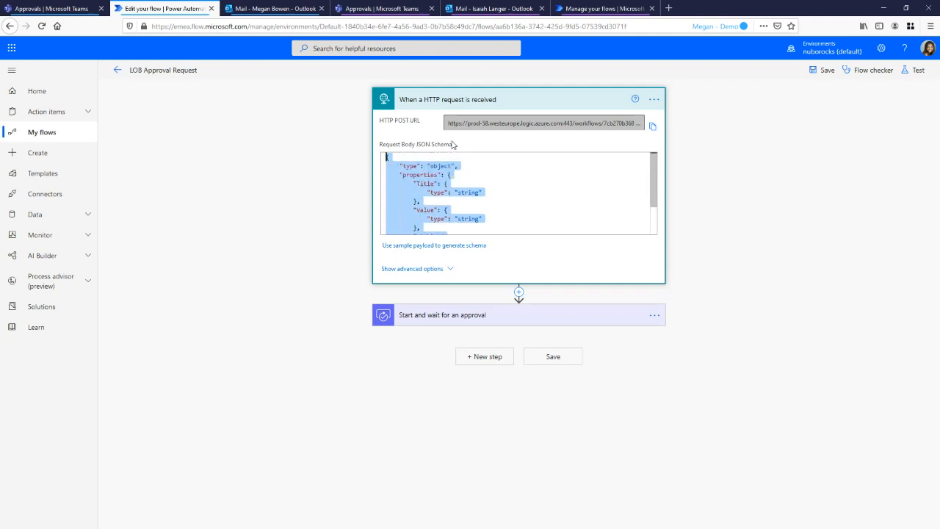
{"action": "left_click", "coordinate": [507, 321]}
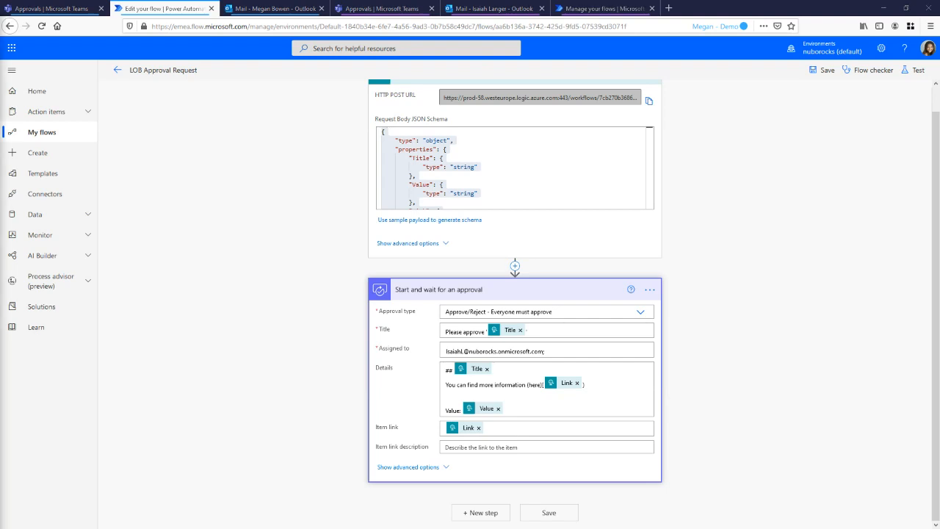
Switch to Postman, open "Send an approval request" from the Demo - Approvals collection, and inspect its full POST URL
{"action": "left_click_drag", "start_coordinate": [0, 110], "coordinate": [269, 34]}
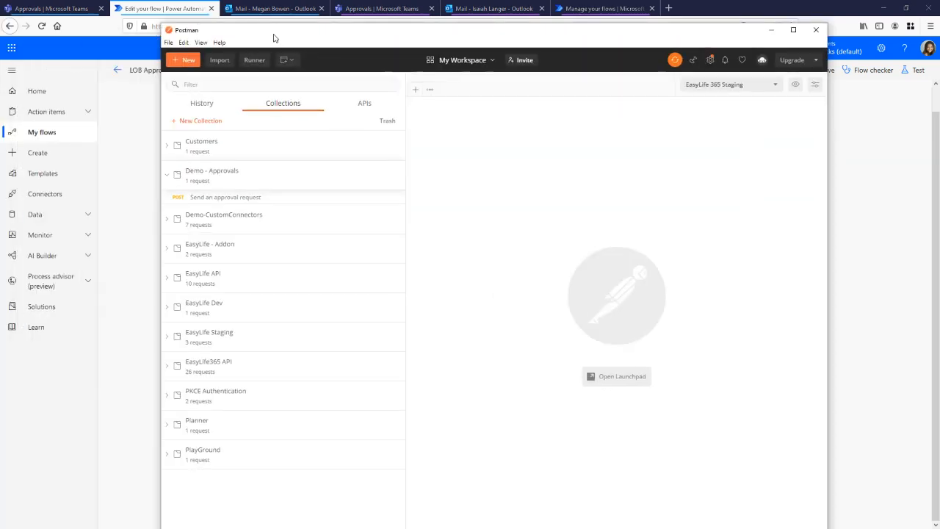
{"action": "double_click", "coordinate": [274, 34]}
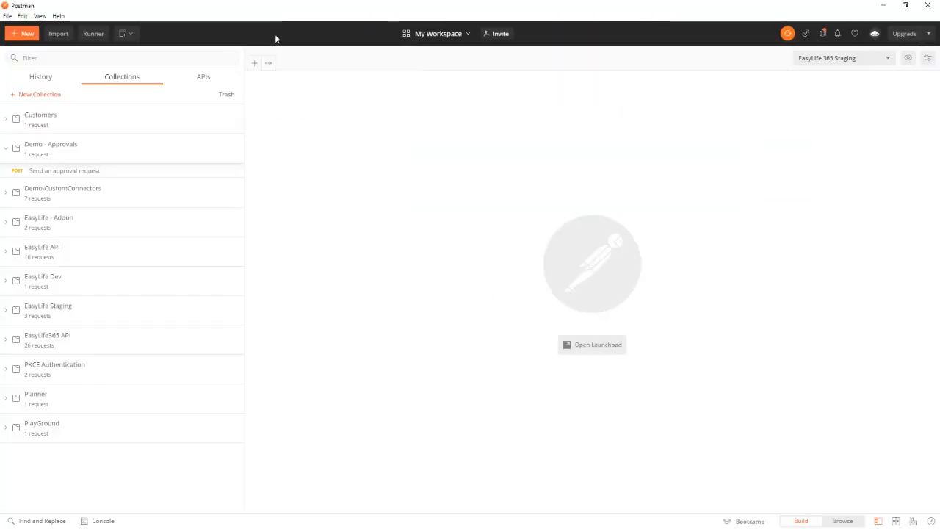
{"action": "left_click", "coordinate": [114, 175]}
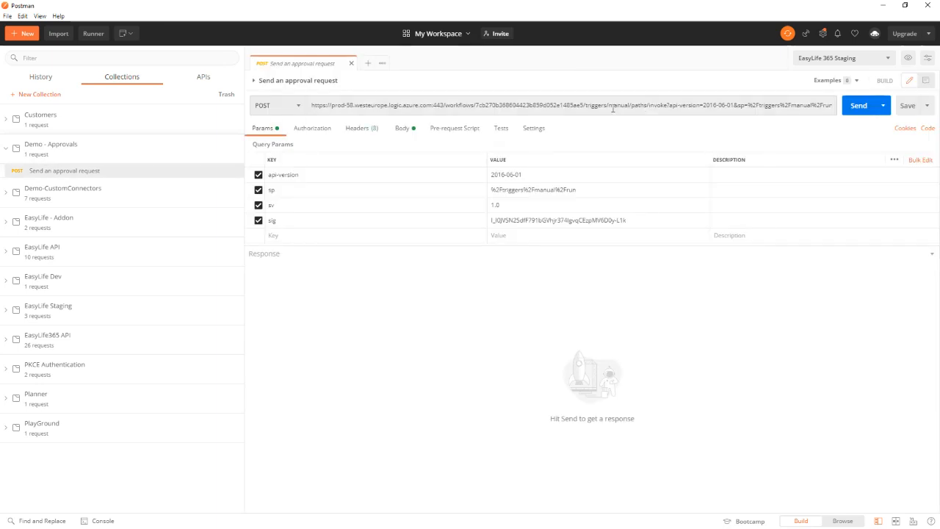
{"action": "left_click_drag", "start_coordinate": [613, 105], "coordinate": [727, 105]}
{"action": "left_click", "coordinate": [700, 105]}
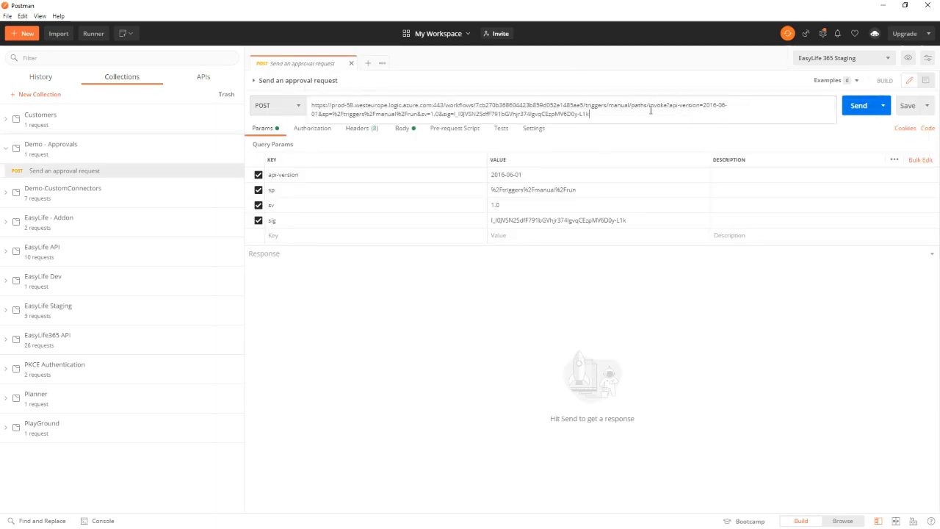
{"action": "left_click_drag", "start_coordinate": [650, 110], "coordinate": [296, 110]}
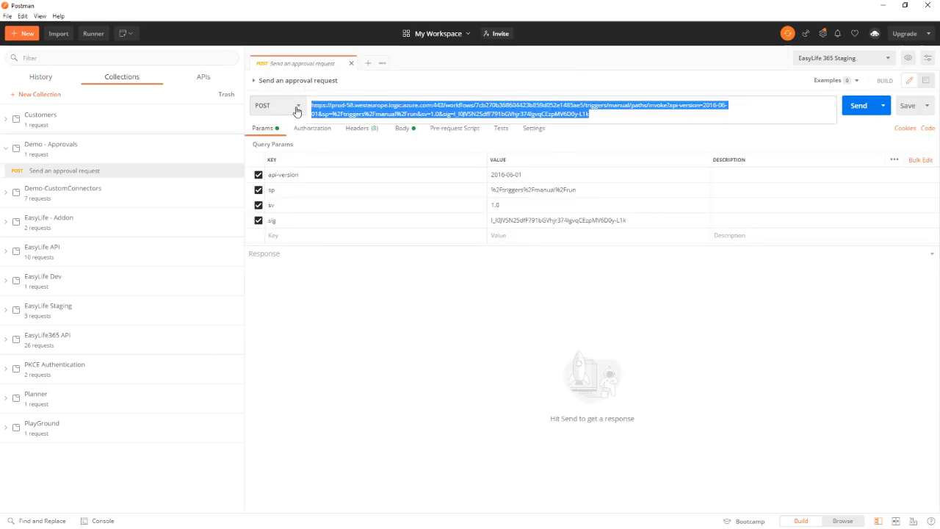
{"action": "left_click", "coordinate": [456, 86]}
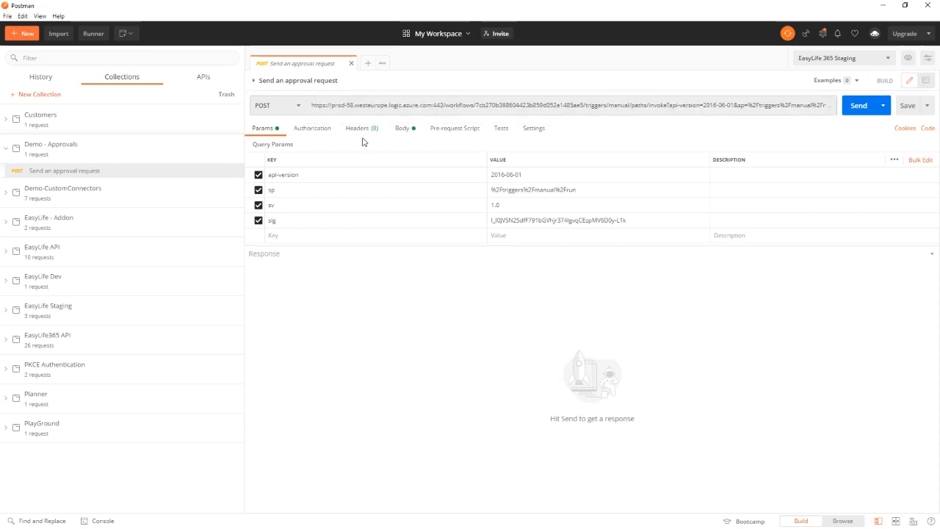
Review the Title, Value and Link properties in the request's JSON body and send the POST request
{"action": "left_click", "coordinate": [401, 129]}
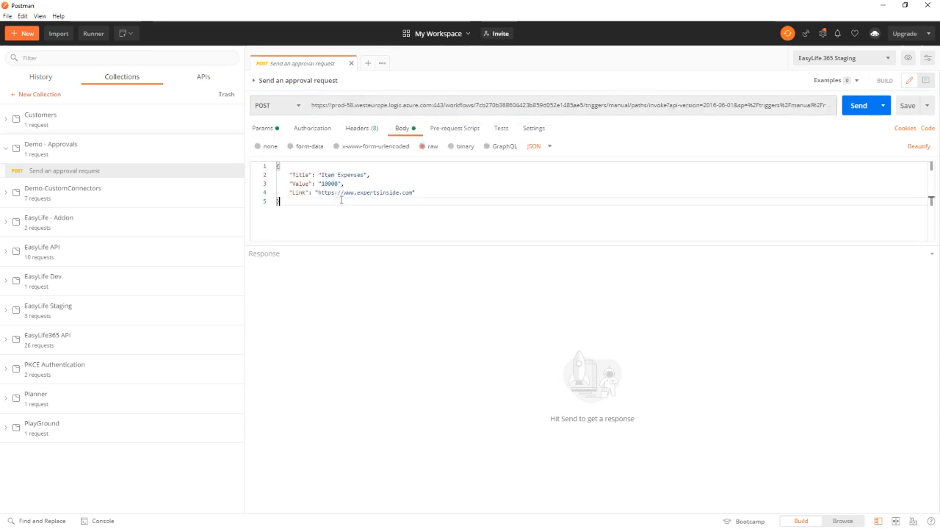
{"action": "left_click_drag", "start_coordinate": [340, 199], "coordinate": [276, 165]}
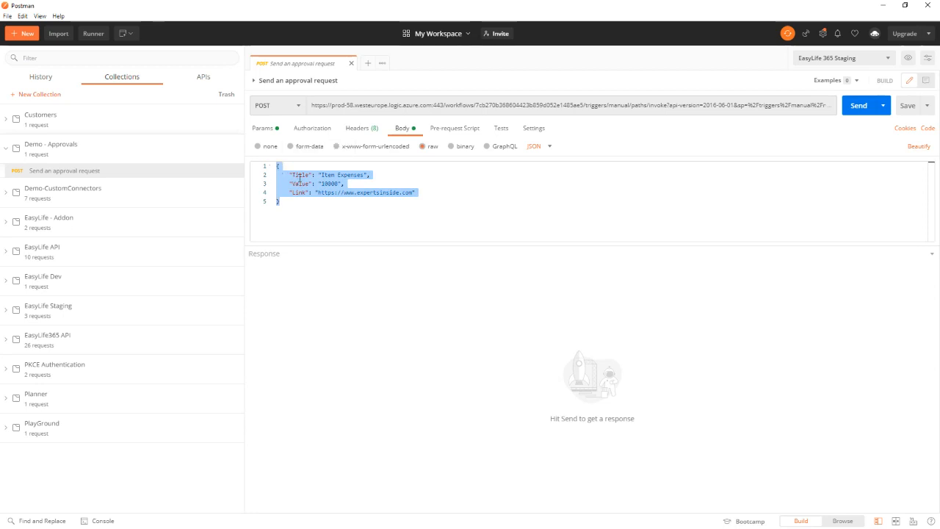
{"action": "double_click", "coordinate": [300, 175]}
{"action": "double_click", "coordinate": [300, 183]}
{"action": "double_click", "coordinate": [298, 192]}
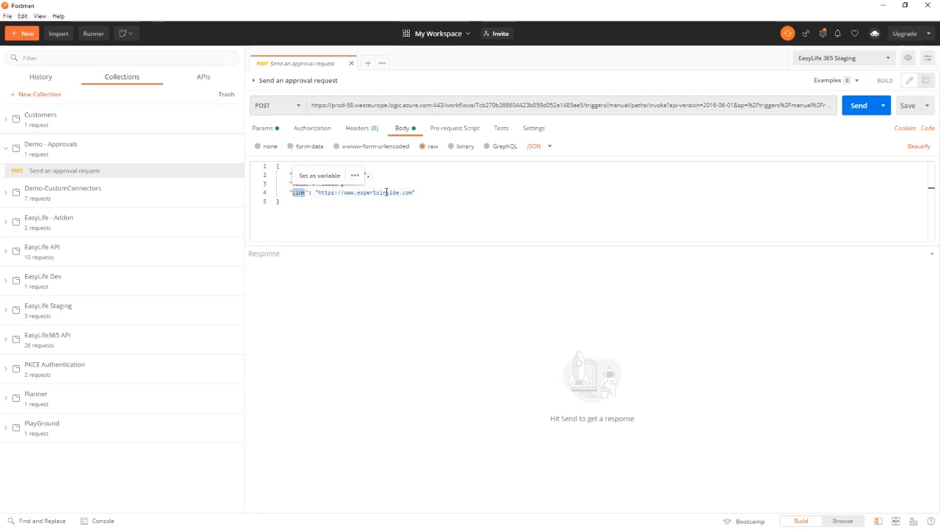
{"action": "left_click", "coordinate": [442, 184]}
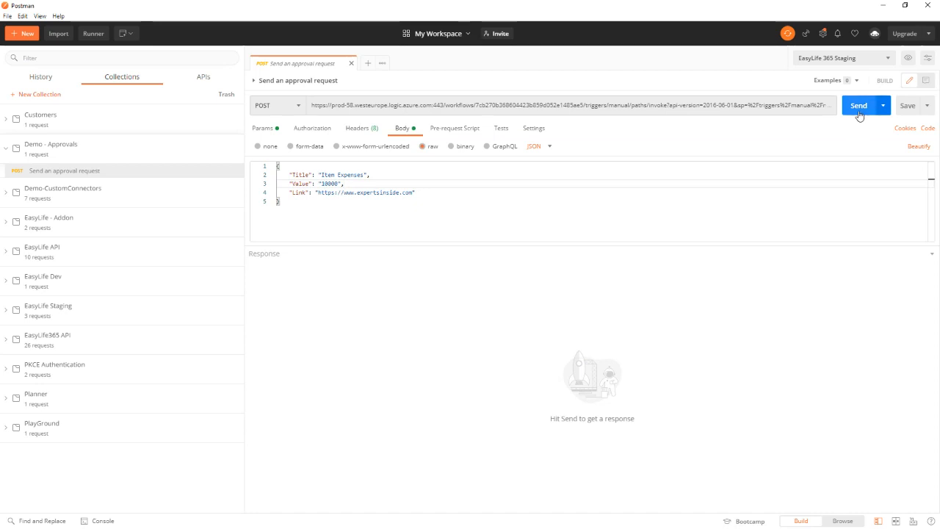
{"action": "left_click", "coordinate": [859, 106]}
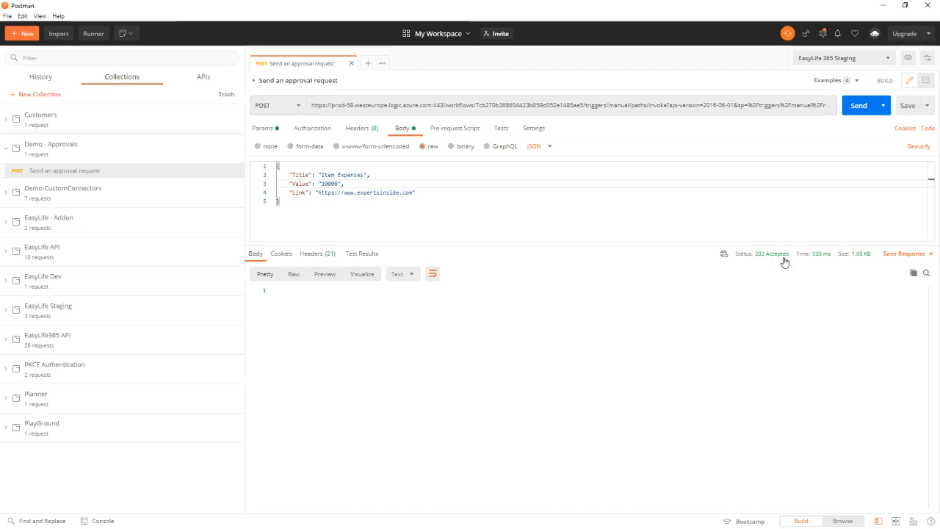
Return to Power Automate, open the LOB Approval Request flow's newest run, and inspect its HTTP trigger and approval action details
{"action": "left_click", "coordinate": [883, 5]}
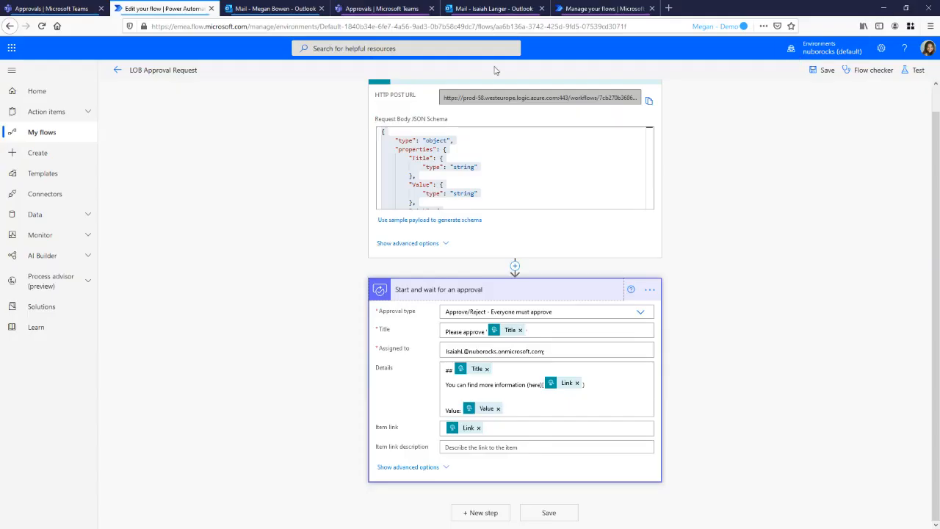
{"action": "left_click", "coordinate": [118, 70]}
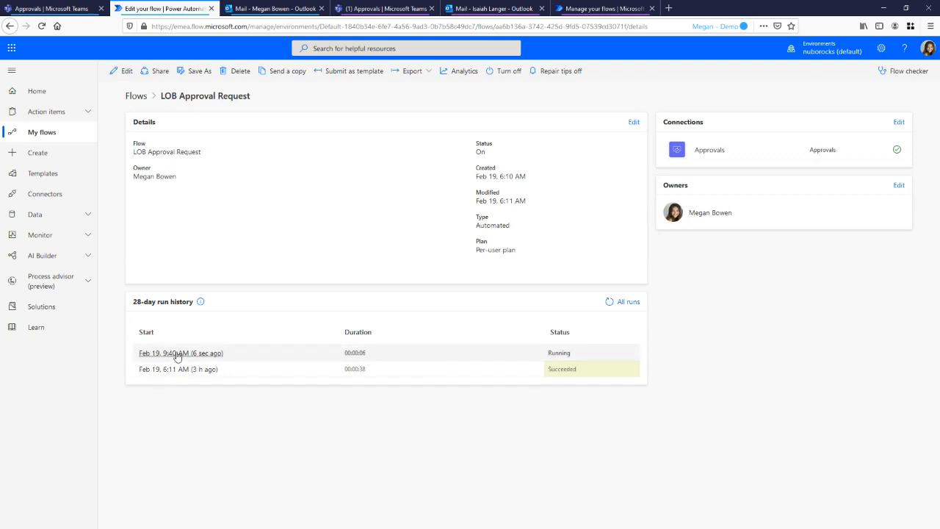
{"action": "left_click", "coordinate": [179, 354]}
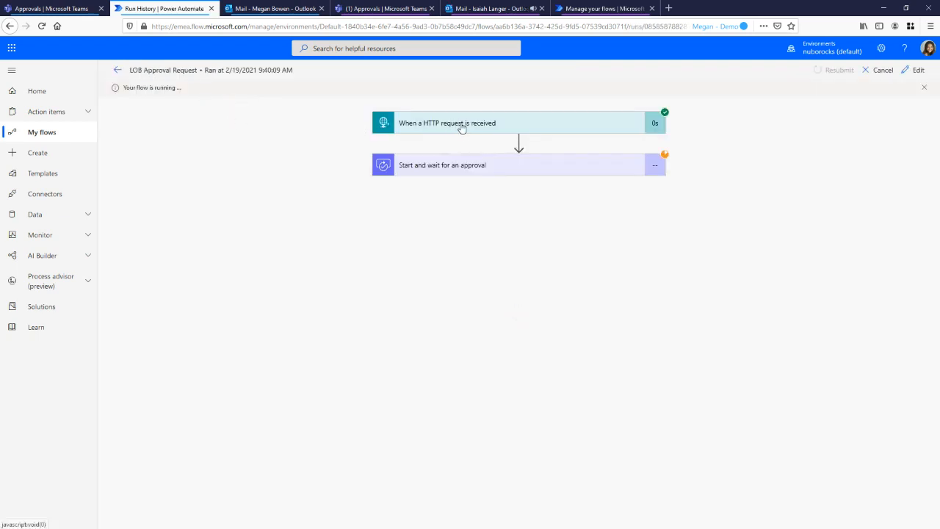
{"action": "left_click", "coordinate": [461, 128]}
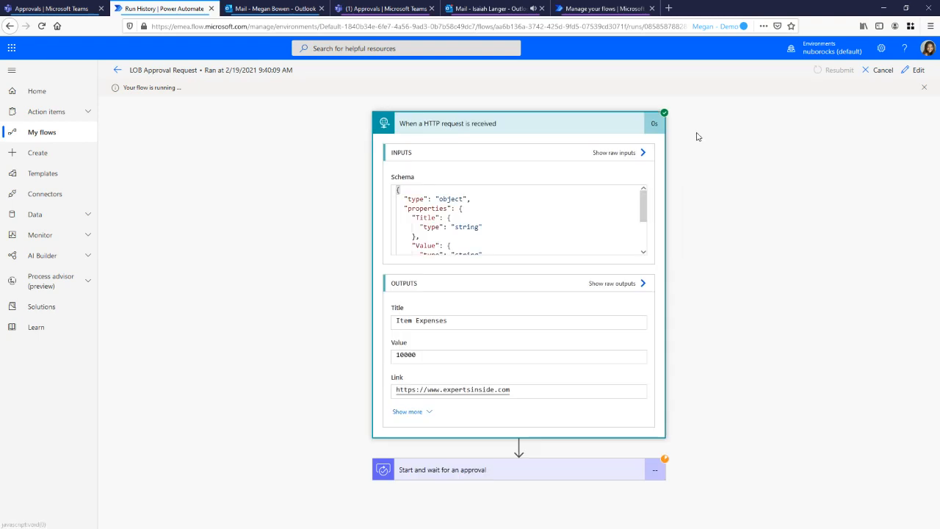
{"action": "left_click", "coordinate": [463, 474]}
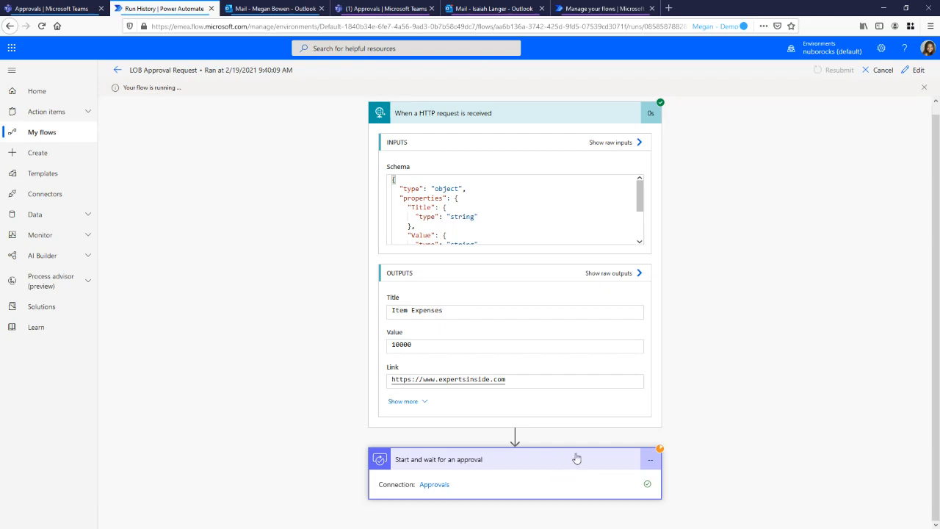
Switch to the approver's Teams session, open the newest request "Please approve 'Item Expenses'" from the activity feed, and approve it
{"action": "left_click", "coordinate": [390, 8]}
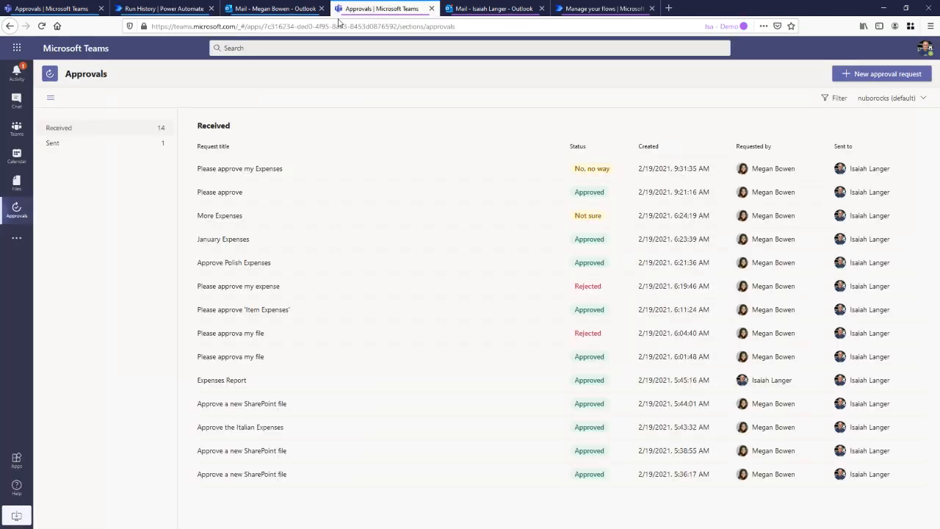
{"action": "left_click", "coordinate": [15, 76]}
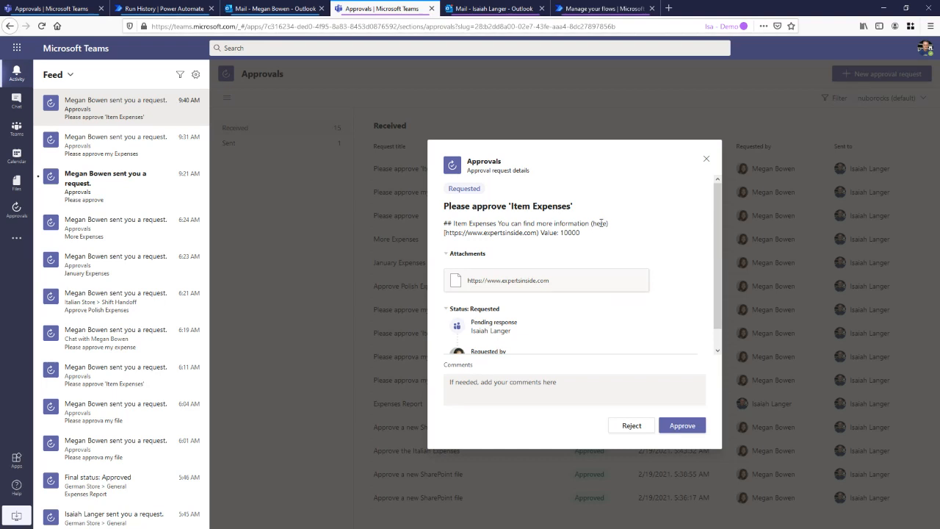
{"action": "scroll", "coordinate": [602, 224], "scroll_direction": "down", "scroll_amount": 1}
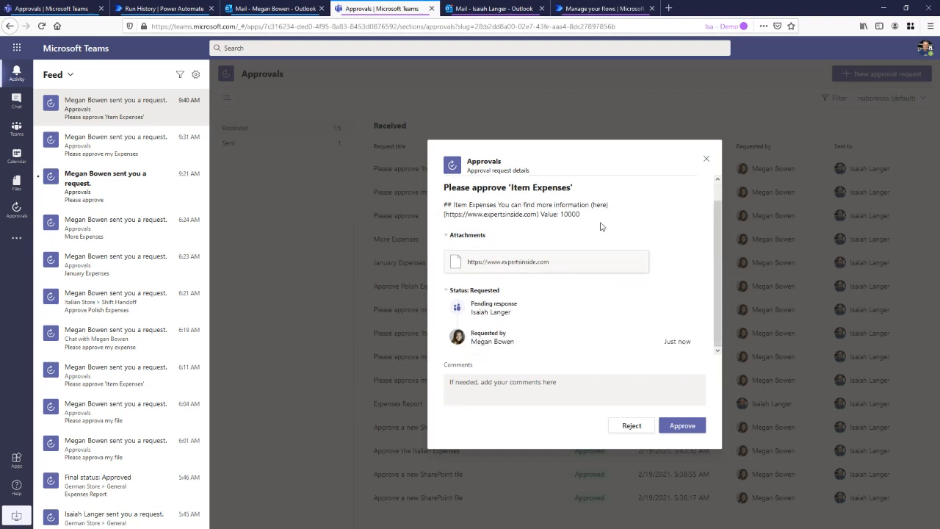
{"action": "left_click", "coordinate": [682, 426]}
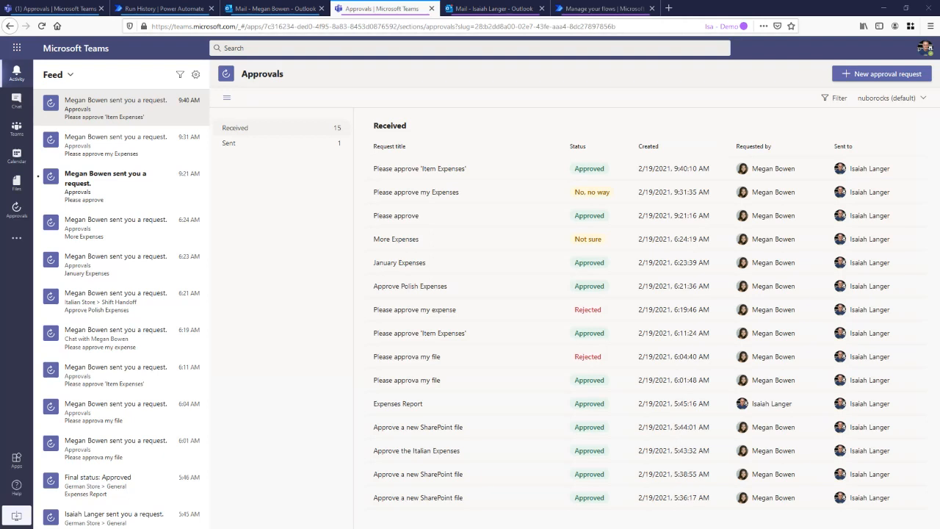
Open the powerplattformcustomconnectors GitHub repository in a new browser tab and look over its folders and README introduction
{"action": "left_click", "coordinate": [668, 12]}
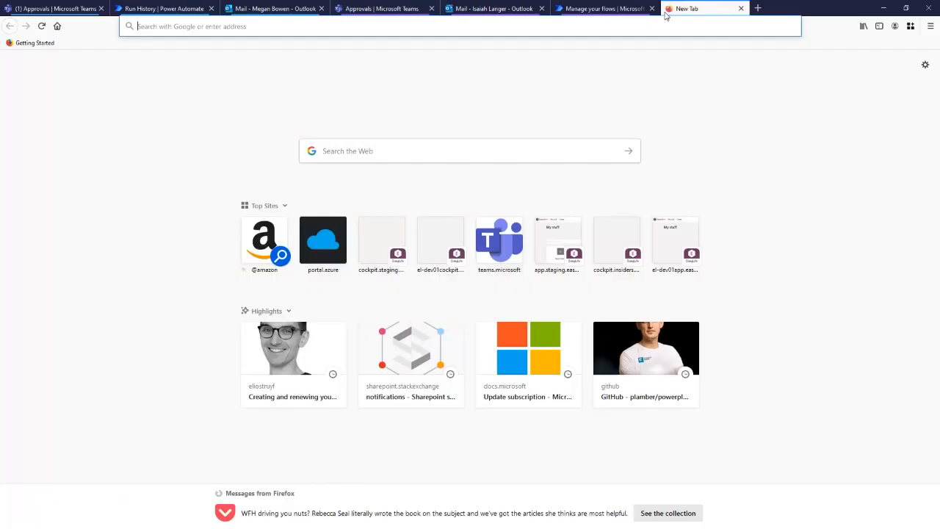
{"action": "left_click", "coordinate": [402, 26]}
{"action": "type", "text": "https://github.com/plamber/powerplatformcustomconnectors"}
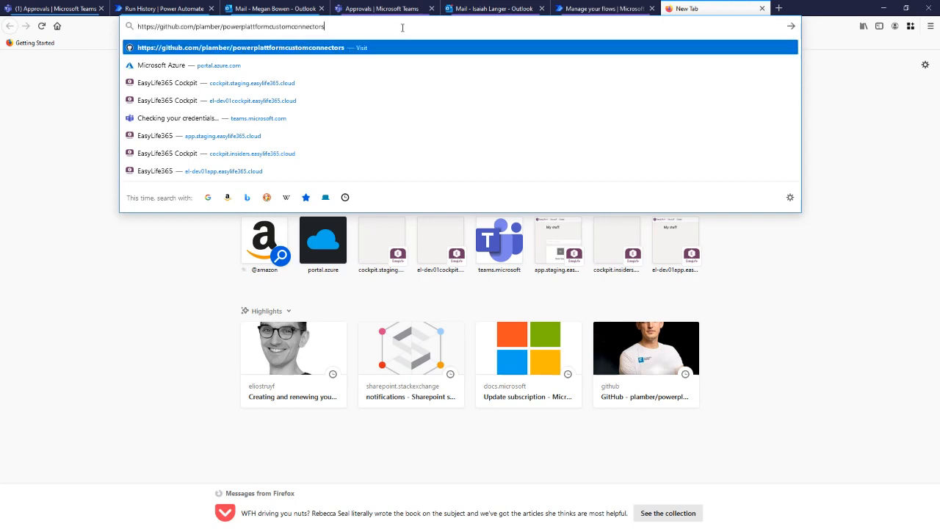
{"action": "key", "text": "Return"}
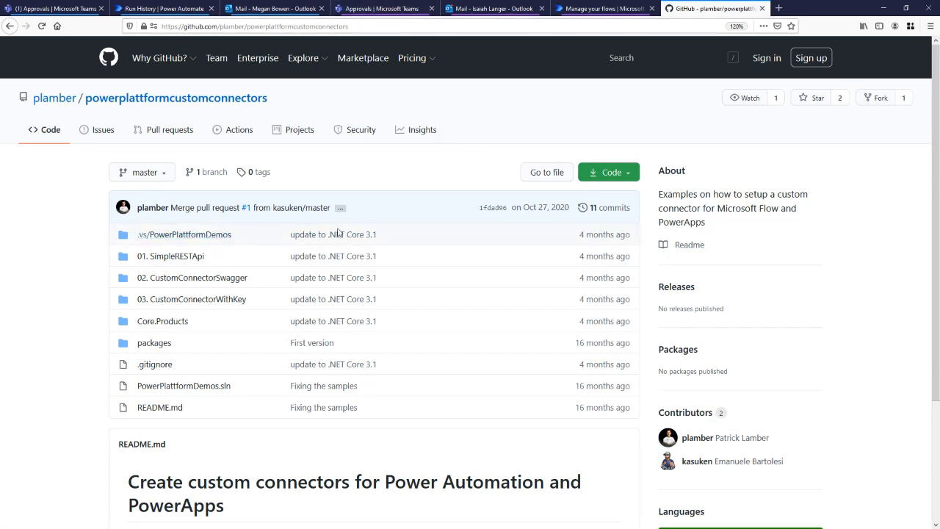
{"action": "scroll", "coordinate": [343, 261], "scroll_direction": "down", "scroll_amount": 1}
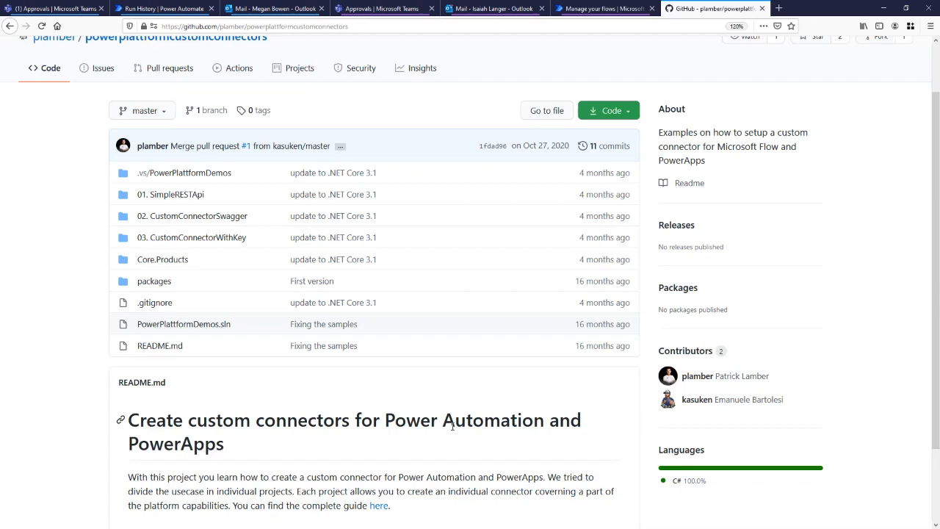
{"action": "scroll", "coordinate": [451, 426], "scroll_direction": "up", "scroll_amount": 1}
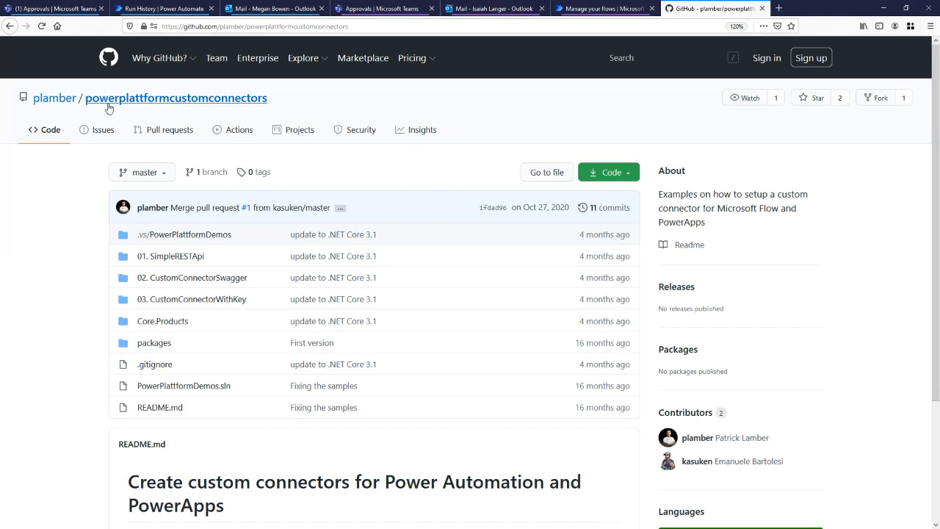
Reopen the LOB Approval Request flow for editing and view the actions available between its trigger and approval, without adding one
{"action": "left_click", "coordinate": [182, 10]}
{"action": "left_click", "coordinate": [118, 70]}
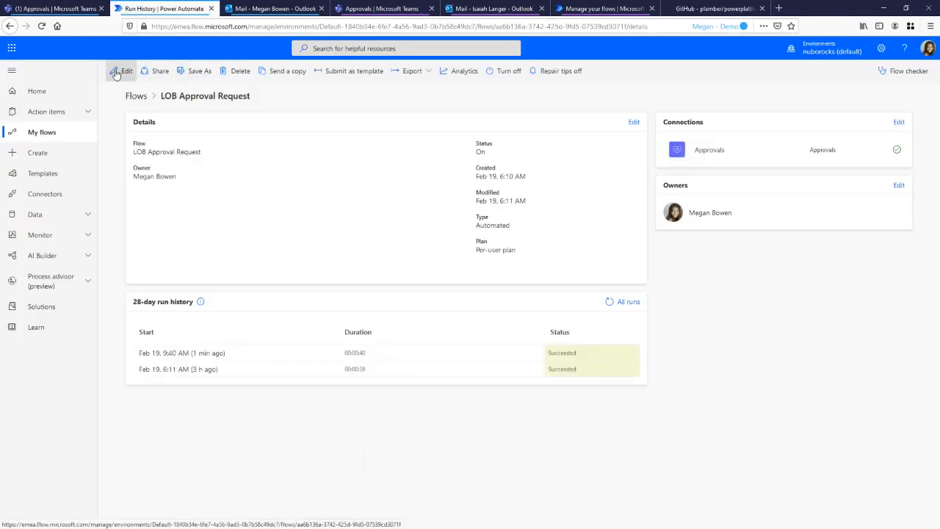
{"action": "left_click", "coordinate": [117, 70]}
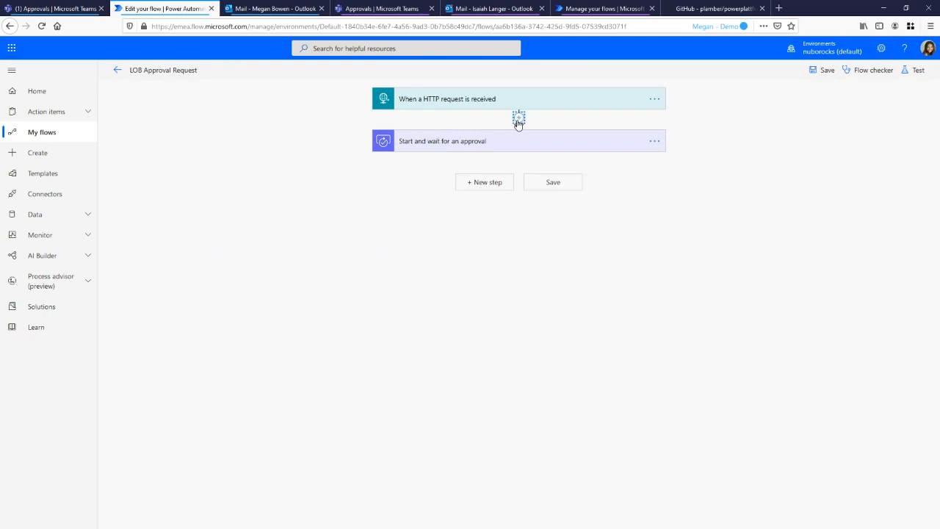
{"action": "left_click", "coordinate": [519, 117]}
{"action": "left_click", "coordinate": [517, 130]}
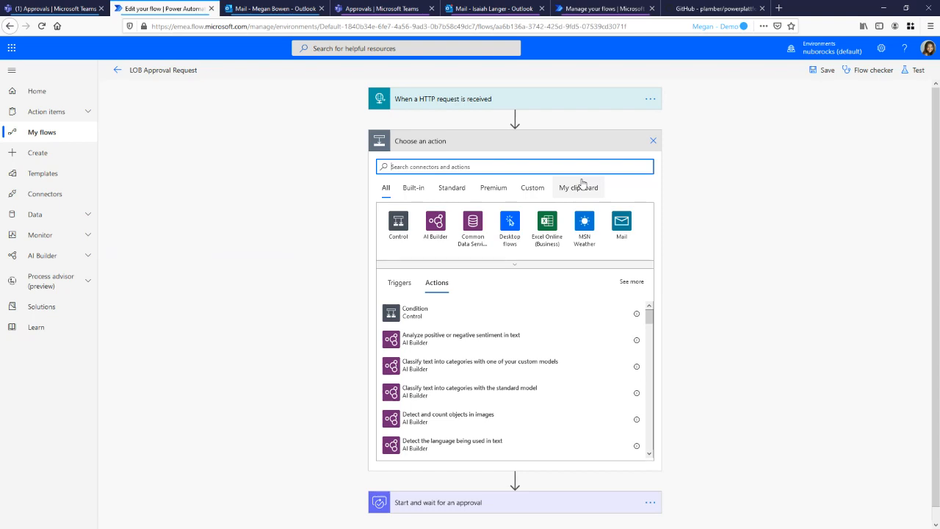
{"action": "left_click", "coordinate": [654, 141]}
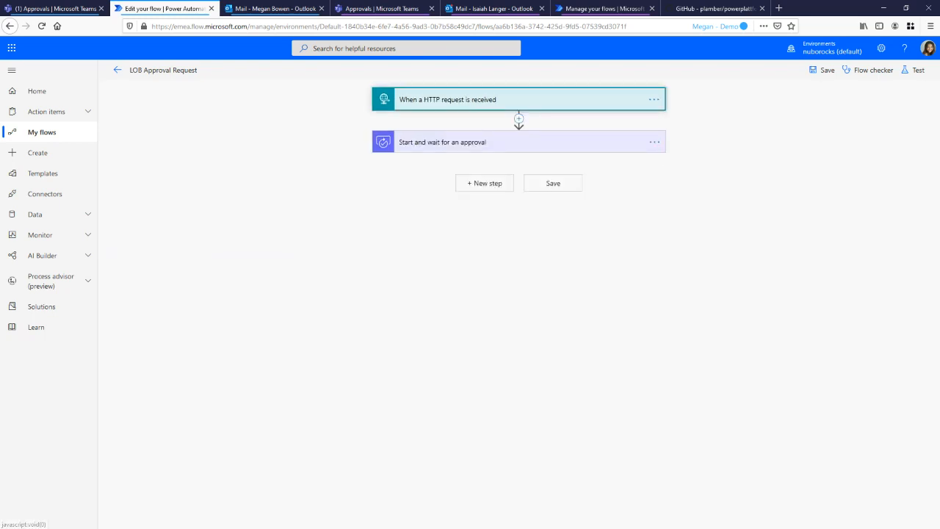